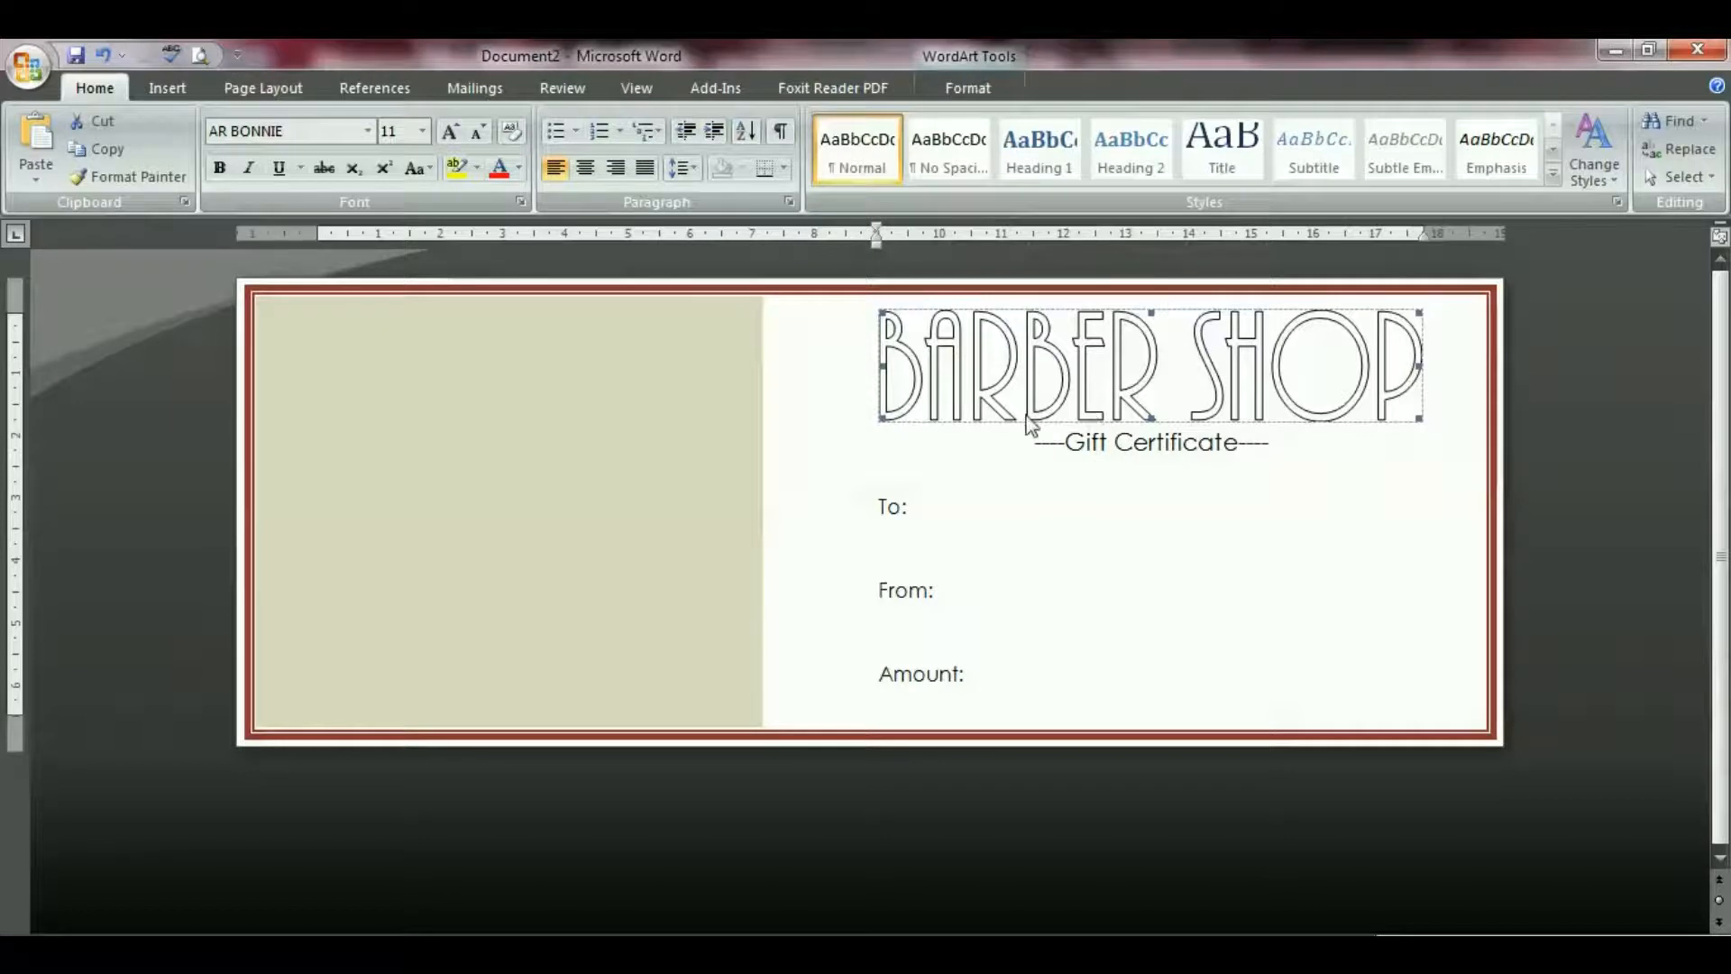
Reduce the height of the BARBER SHOP WordArt title to about 1,52 cm.
mouse_move(1151, 416)
left_mouse_down()
mouse_move(1151, 379)
mouse_move(1156, 406)
left_mouse_up()
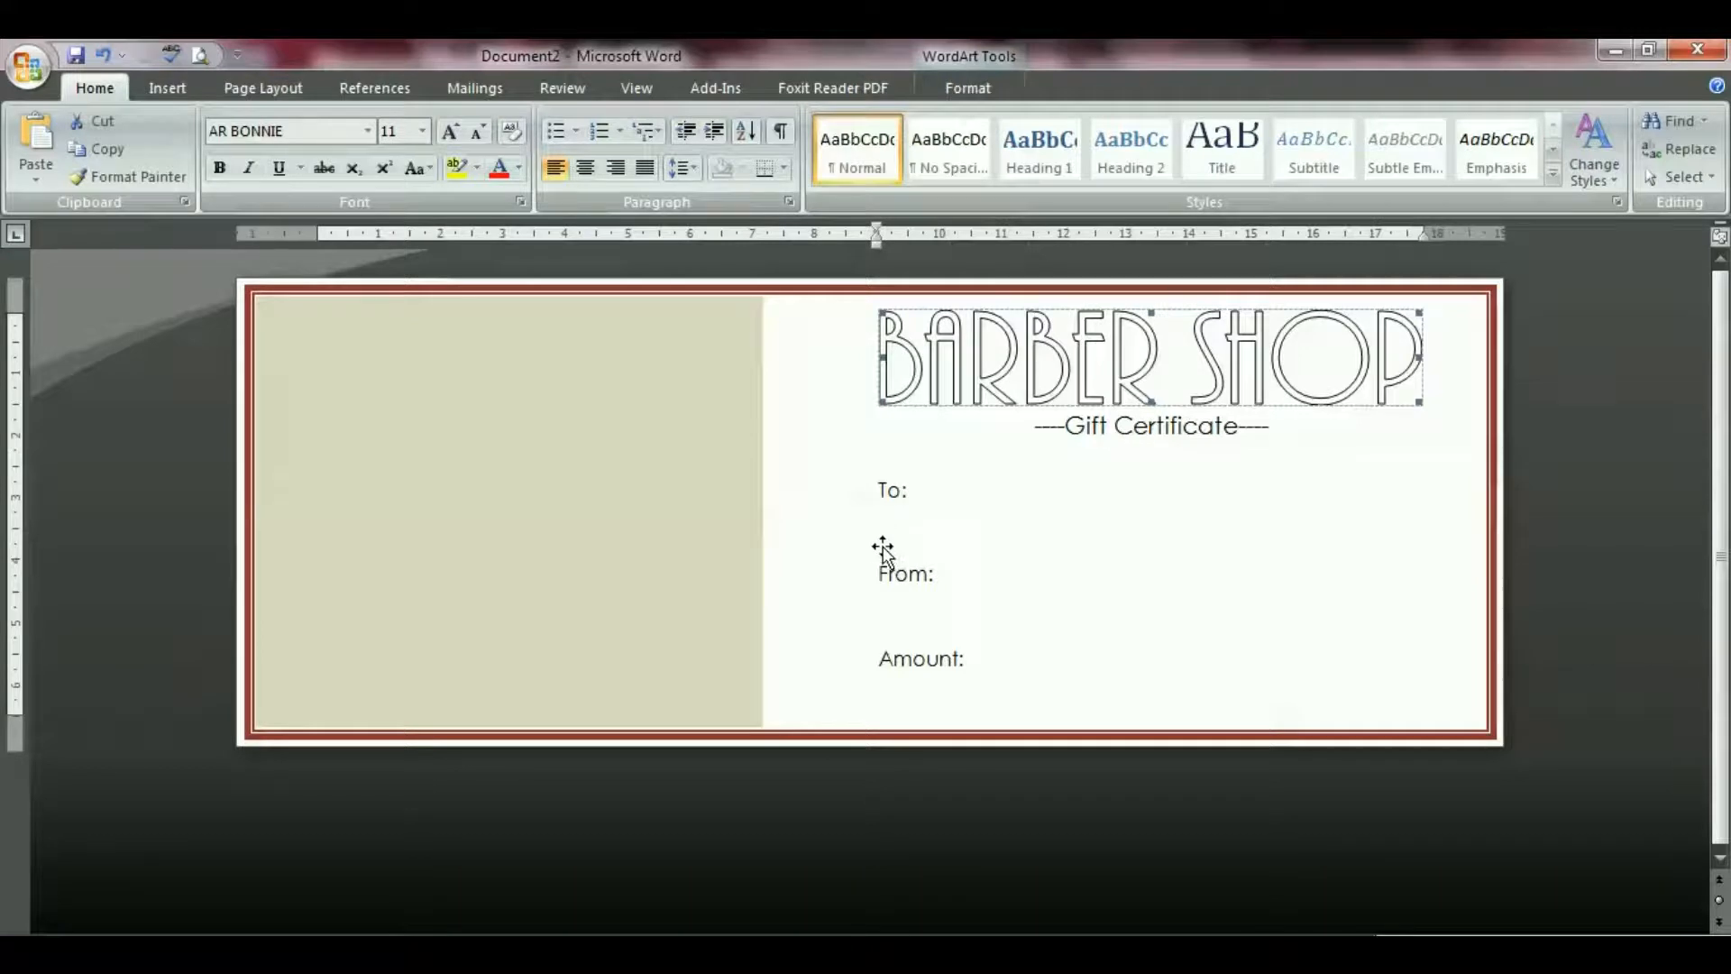
Set the left indent of the lines from To: to Amount: to about 9 cm so the blank line between aligns.
left_click(913, 496)
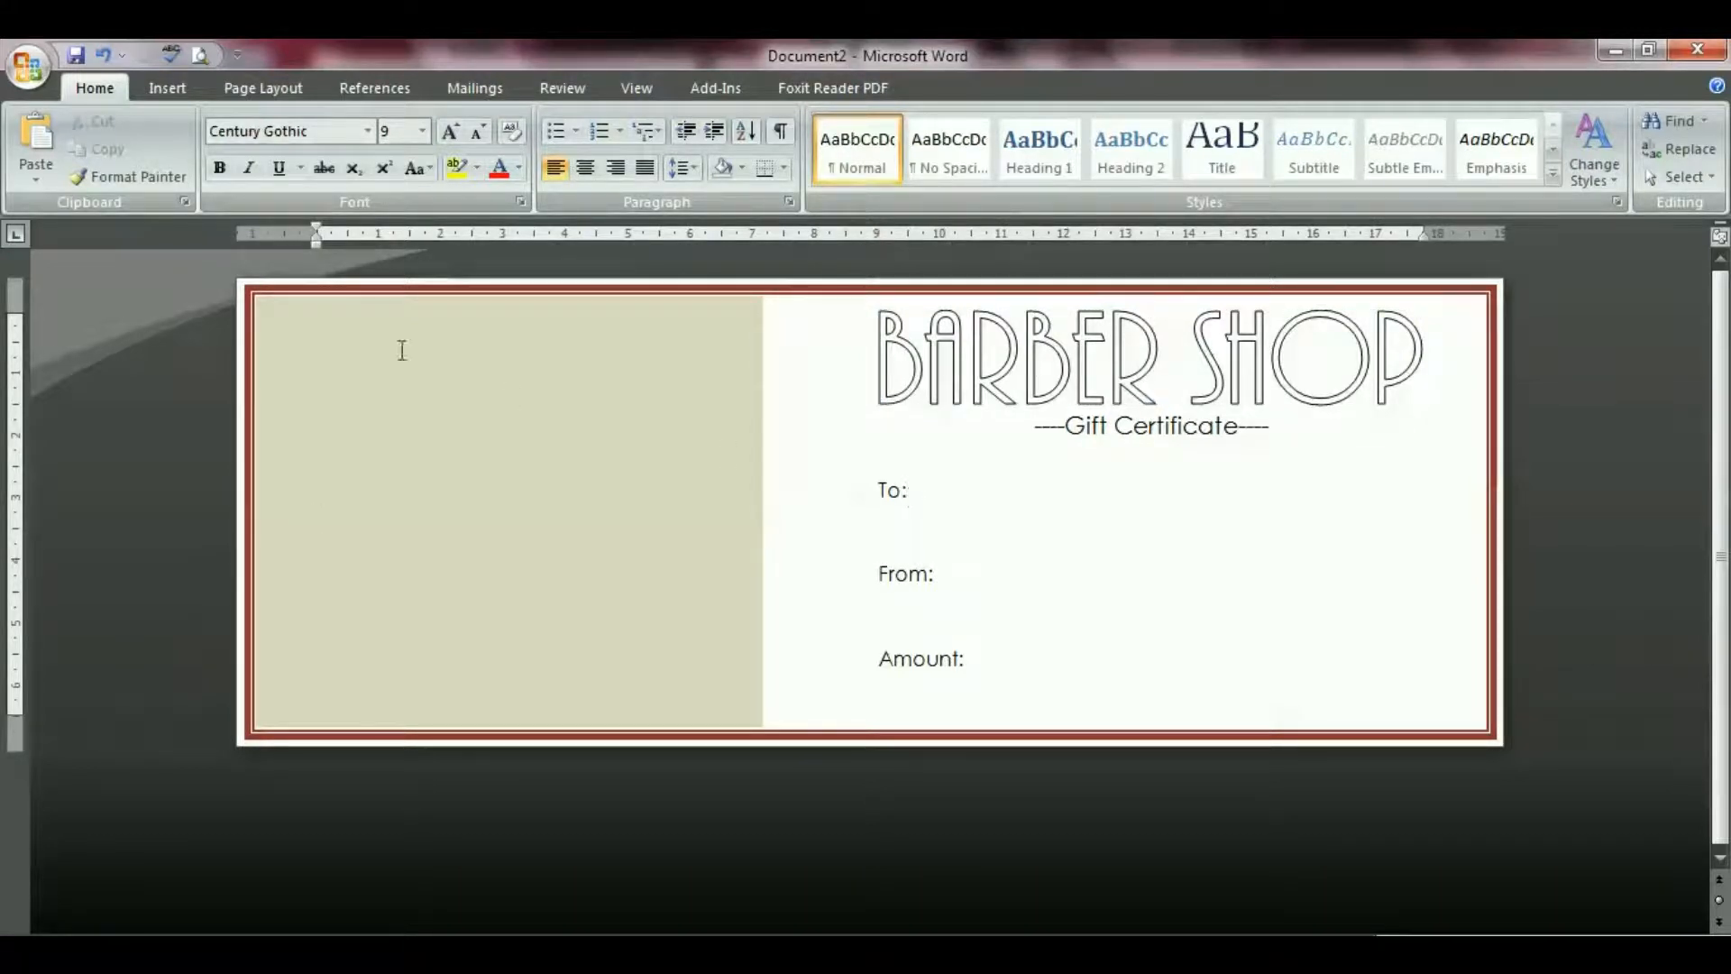
mouse_move(881, 489)
left_mouse_down()
mouse_move(937, 577)
mouse_move(934, 656)
mouse_move(957, 663)
left_mouse_up()
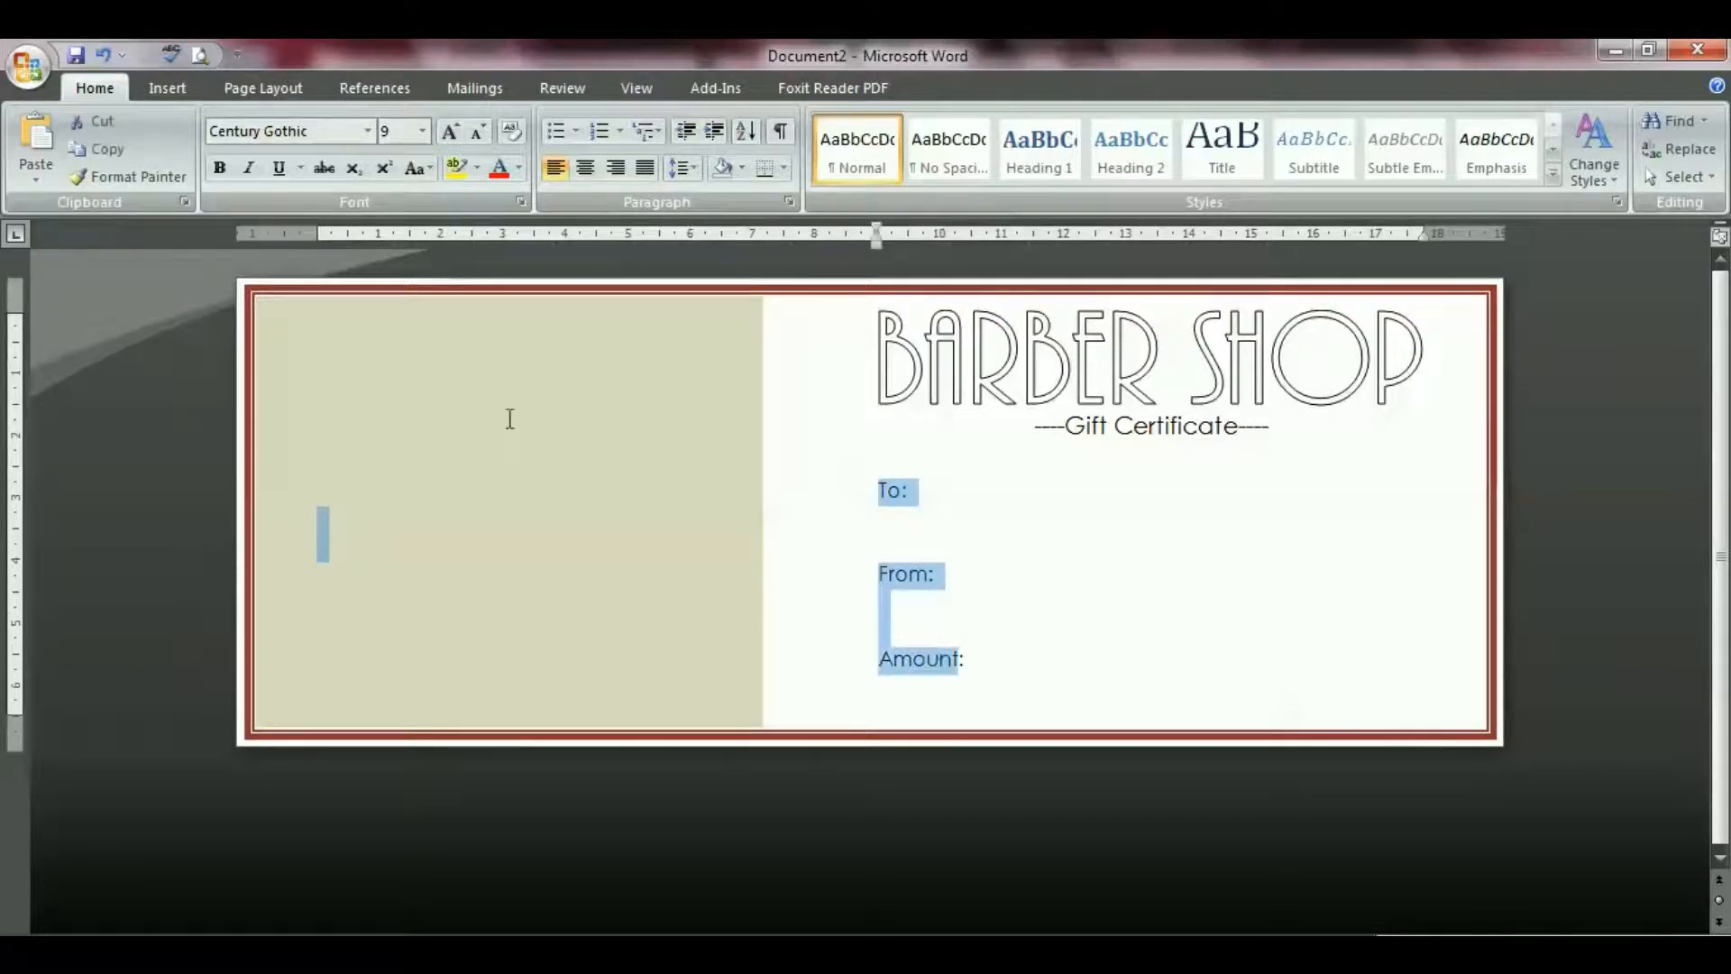
left_click(878, 241)
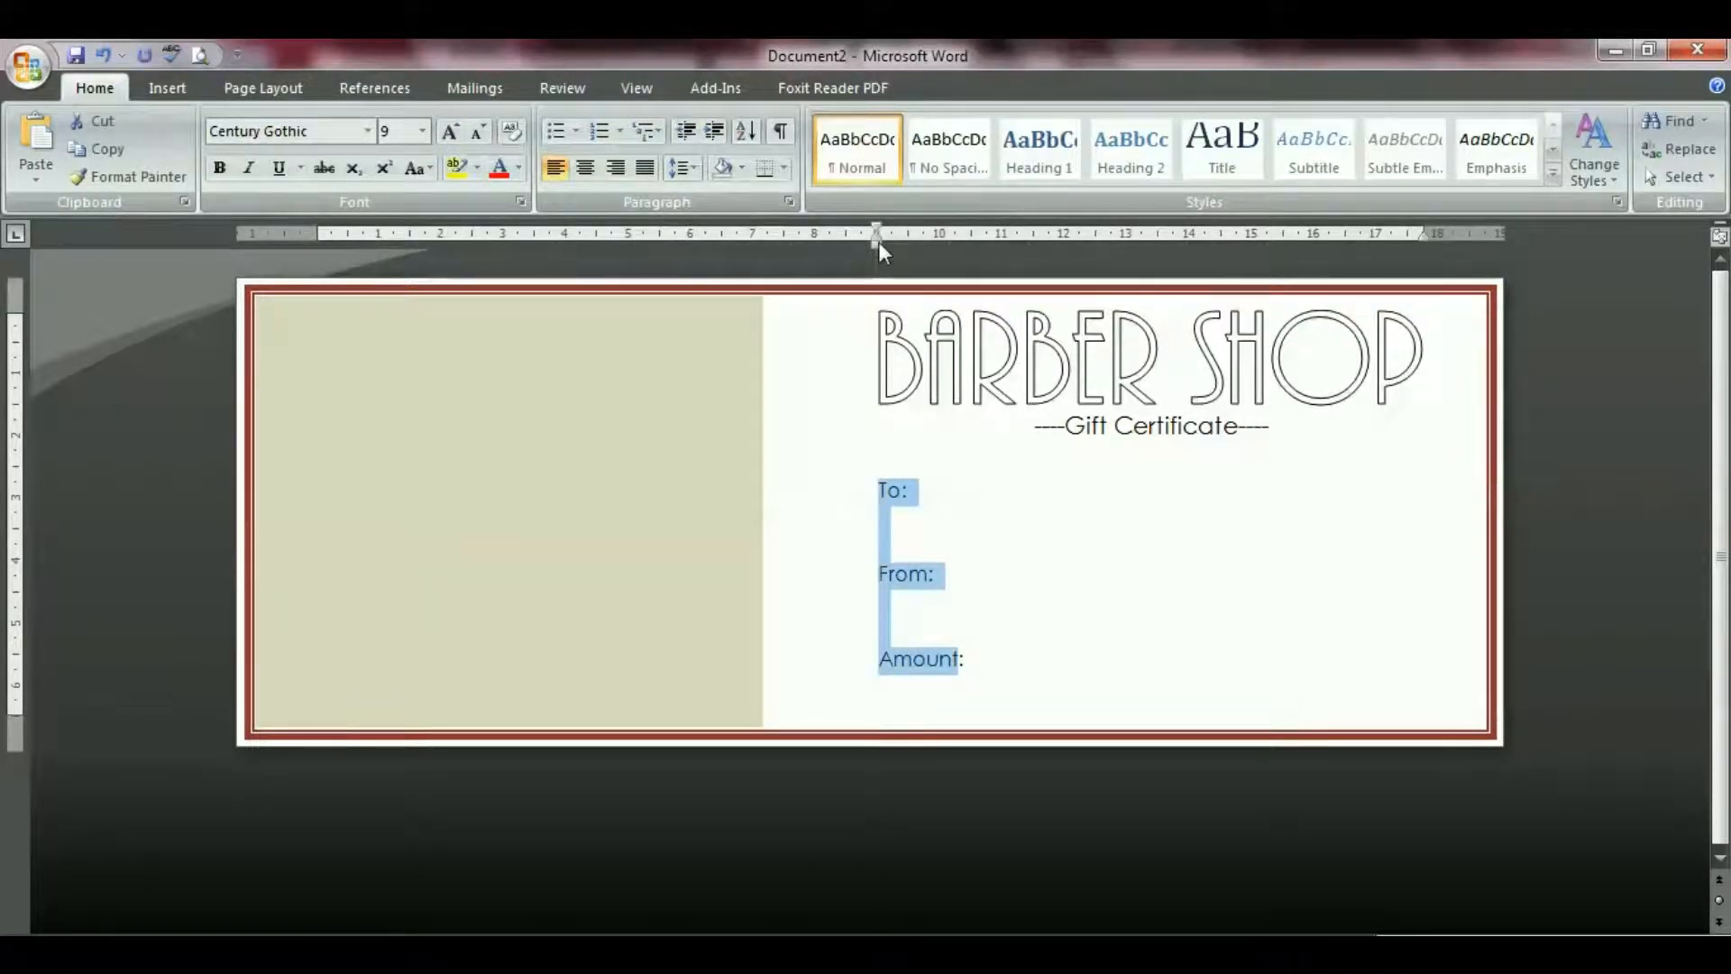
left_click(880, 496)
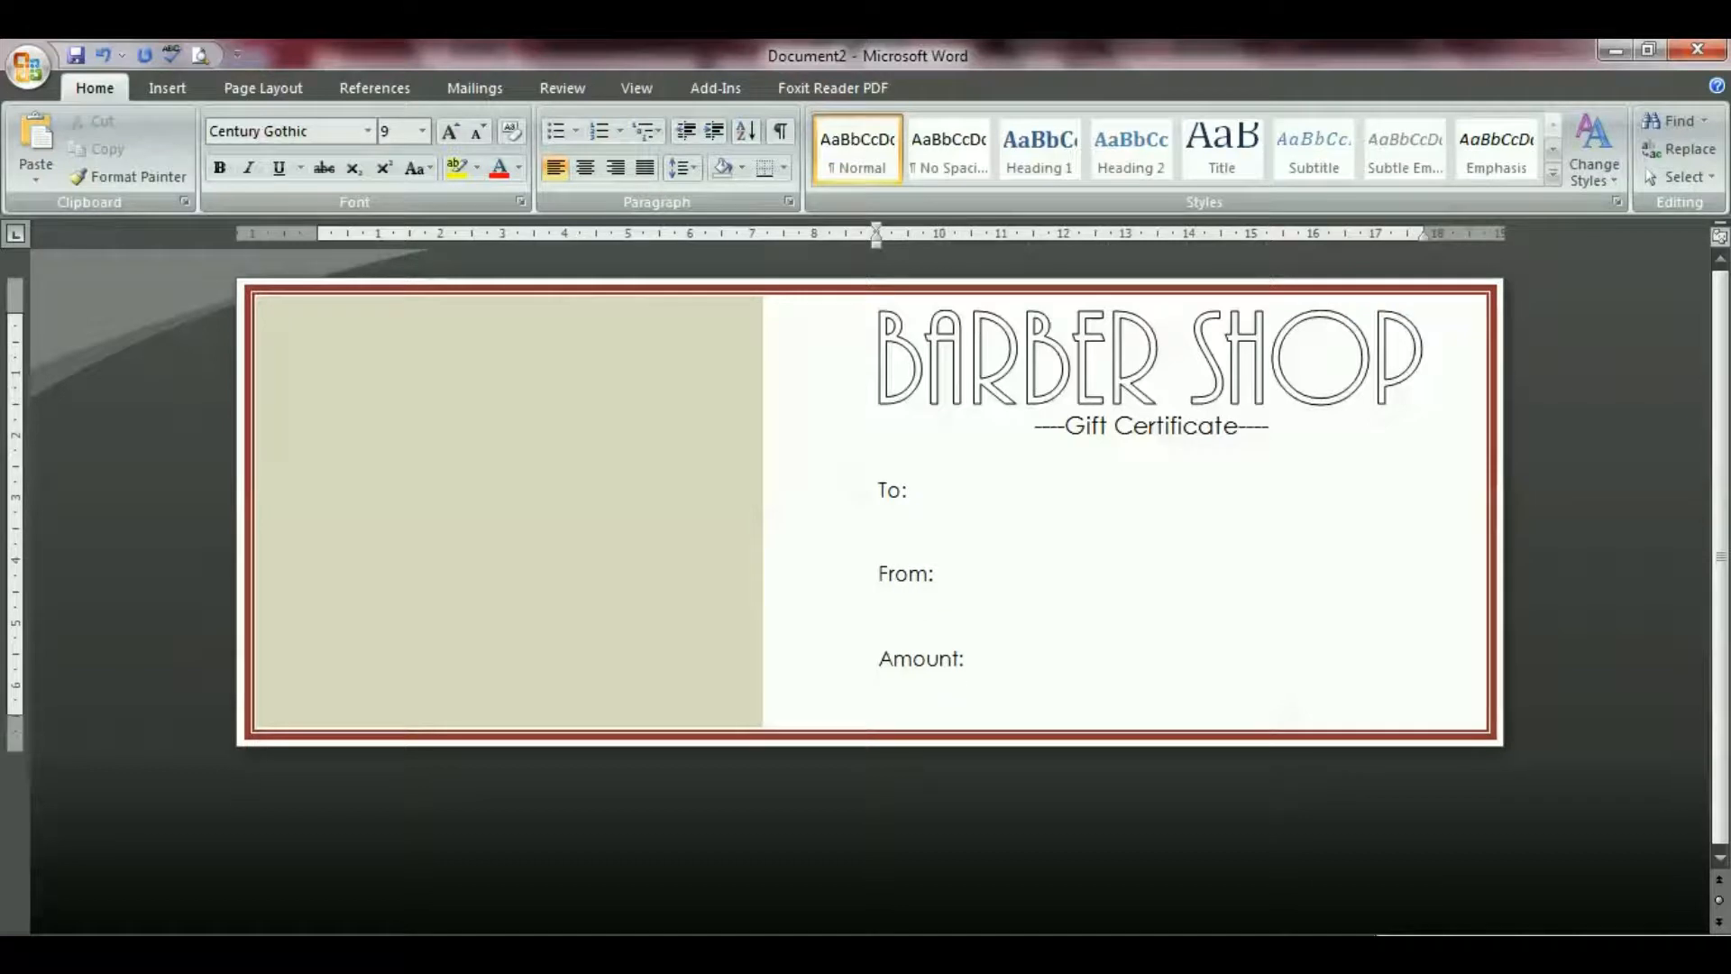
Underline the blank lines below To: and From: to form two equally long writing lines.
left_click_drag(1352, 548, 879, 547)
left_click(282, 170)
left_click(889, 642)
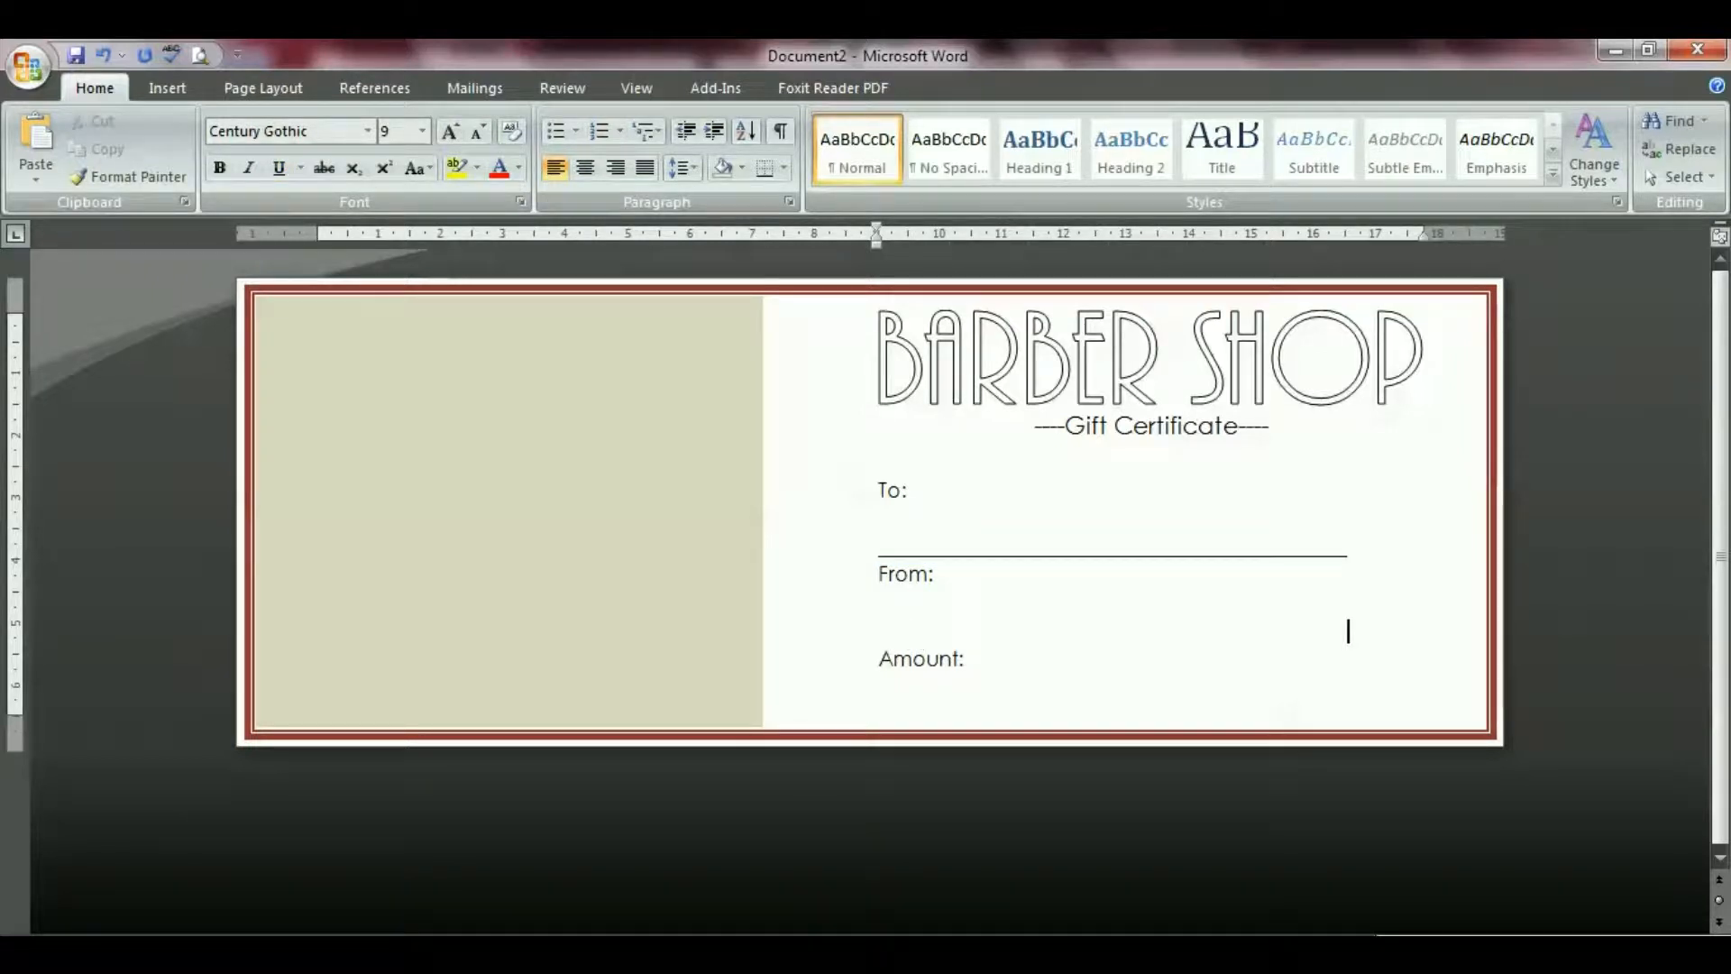
left_click_drag(1352, 631, 879, 631)
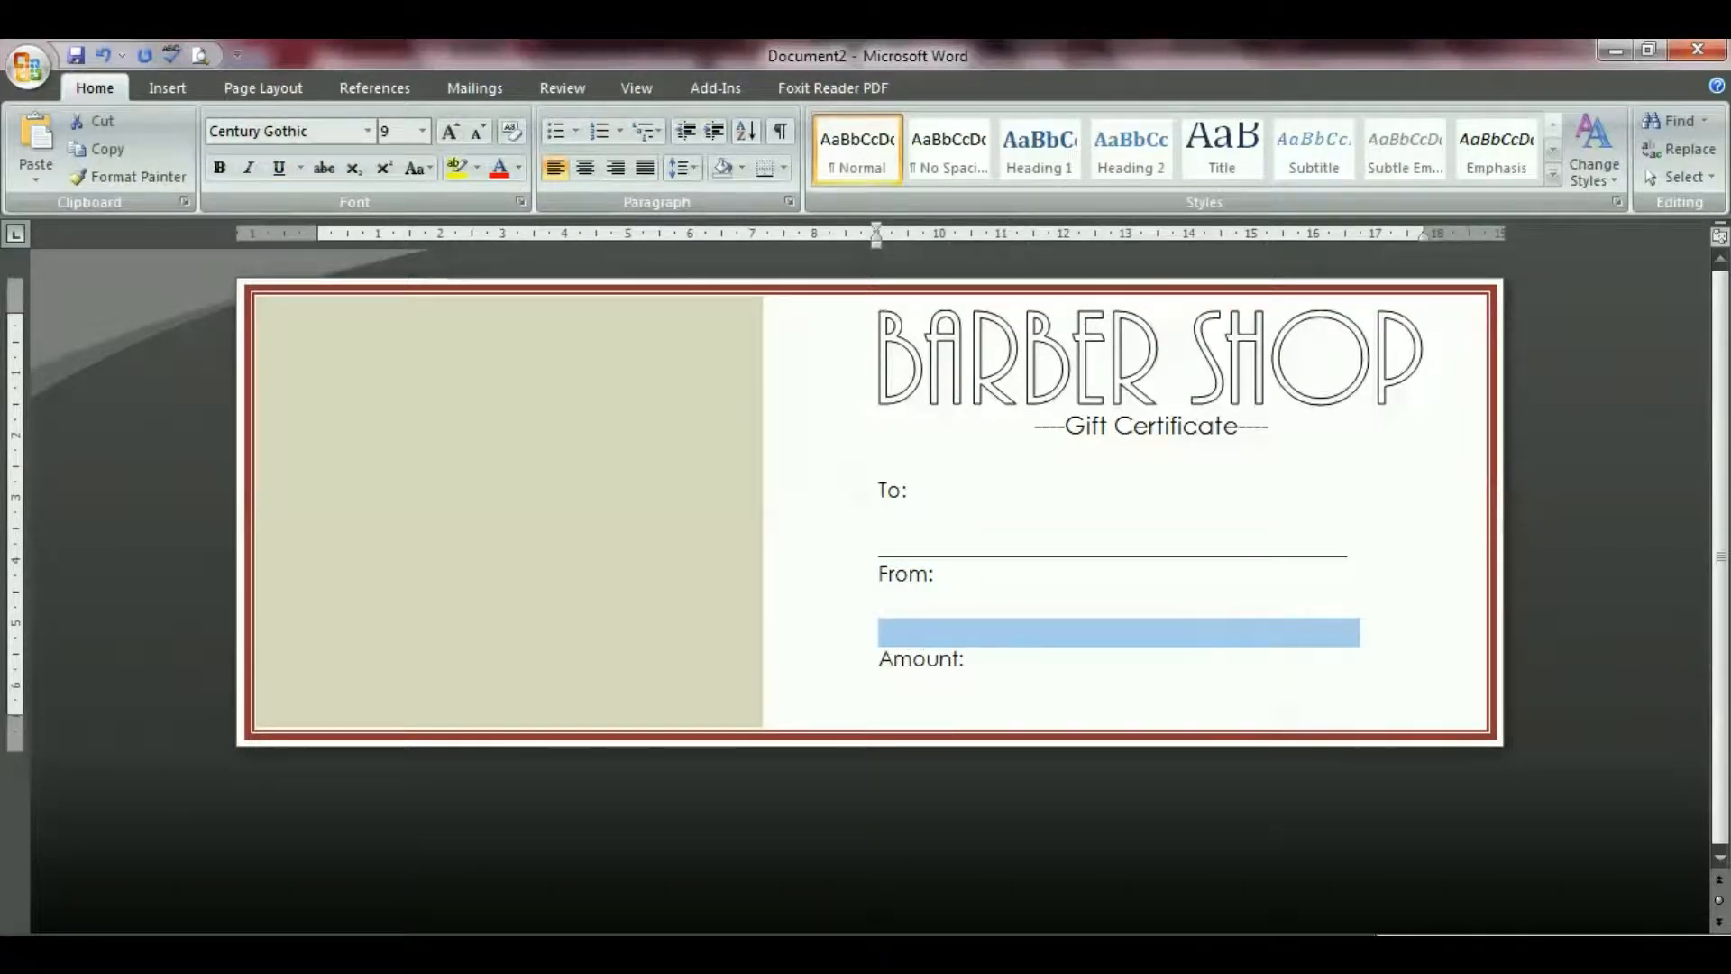
left_click(279, 169)
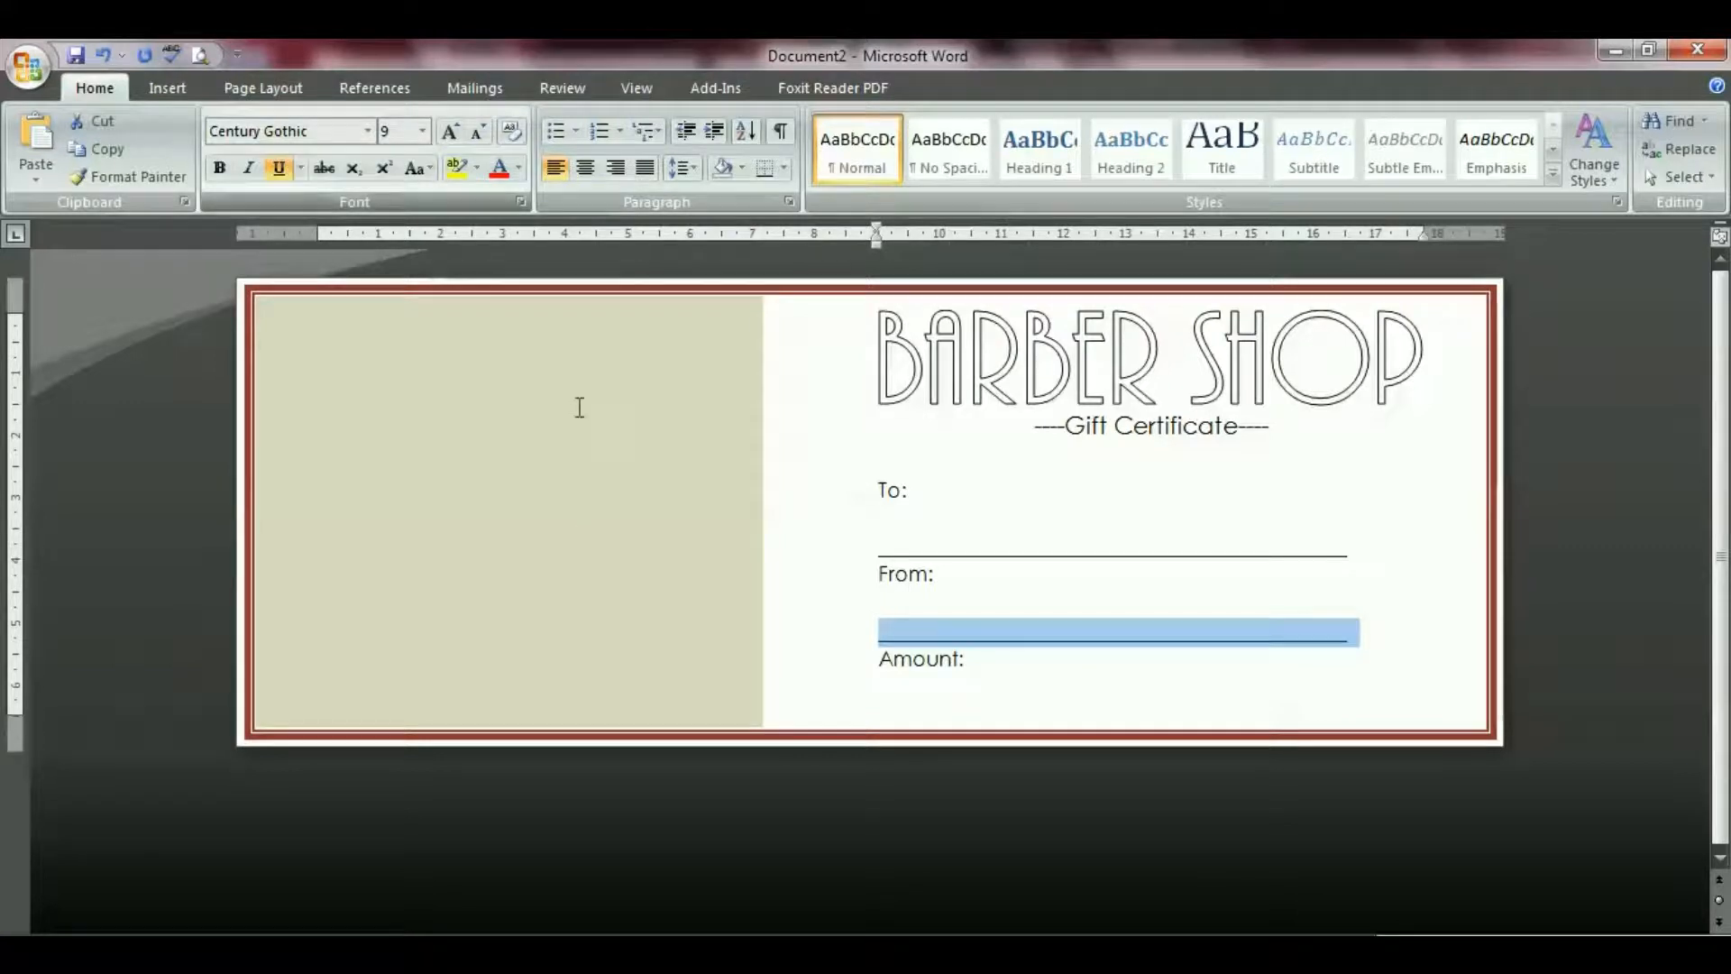
Add a new line after Amount: and set the line spacing around To: to 1,0.
left_click(887, 672)
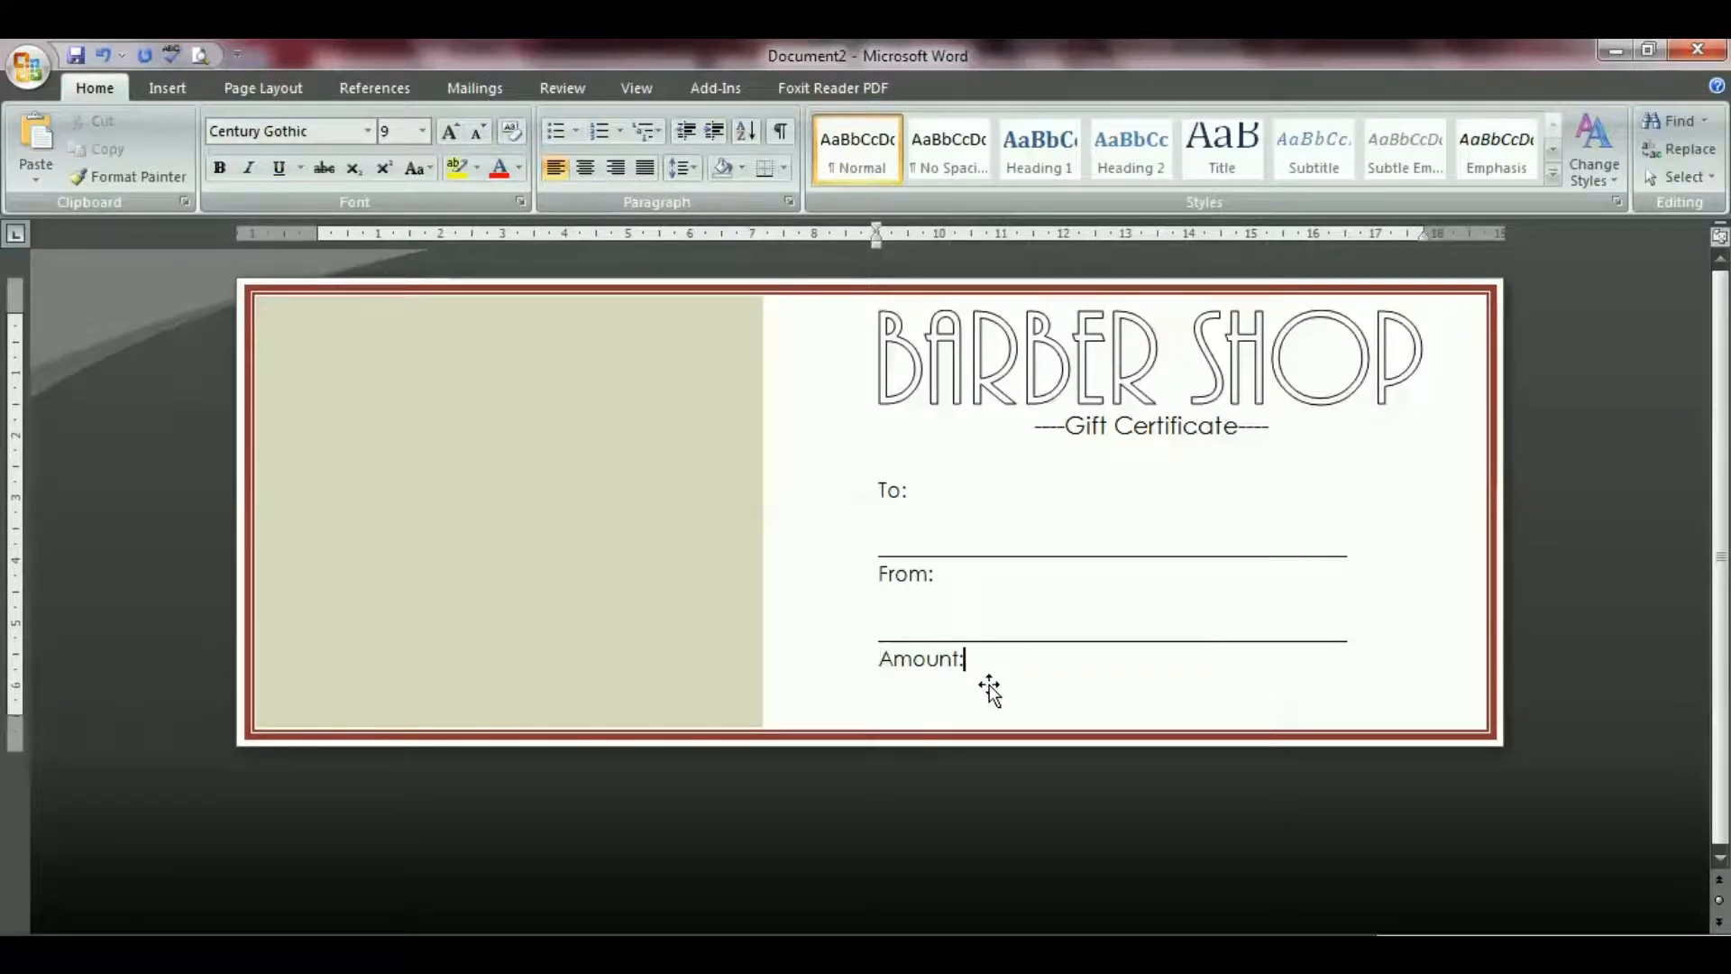
key("Return")
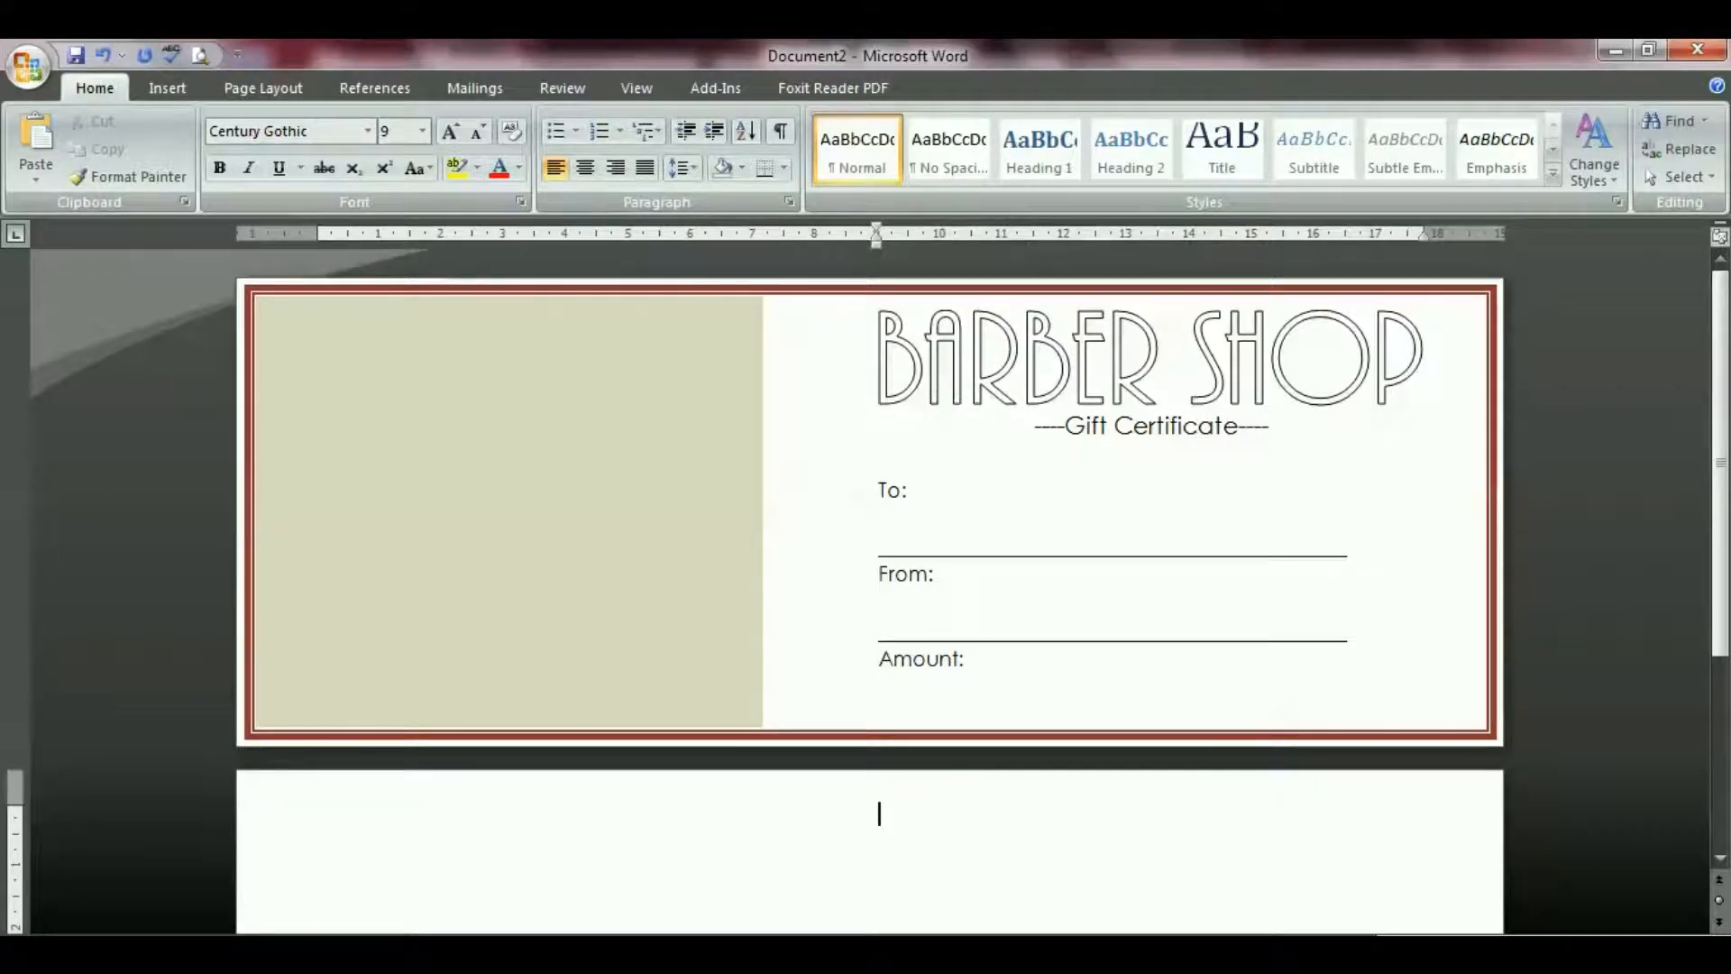
left_click_drag(880, 462, 911, 542)
left_click(683, 167)
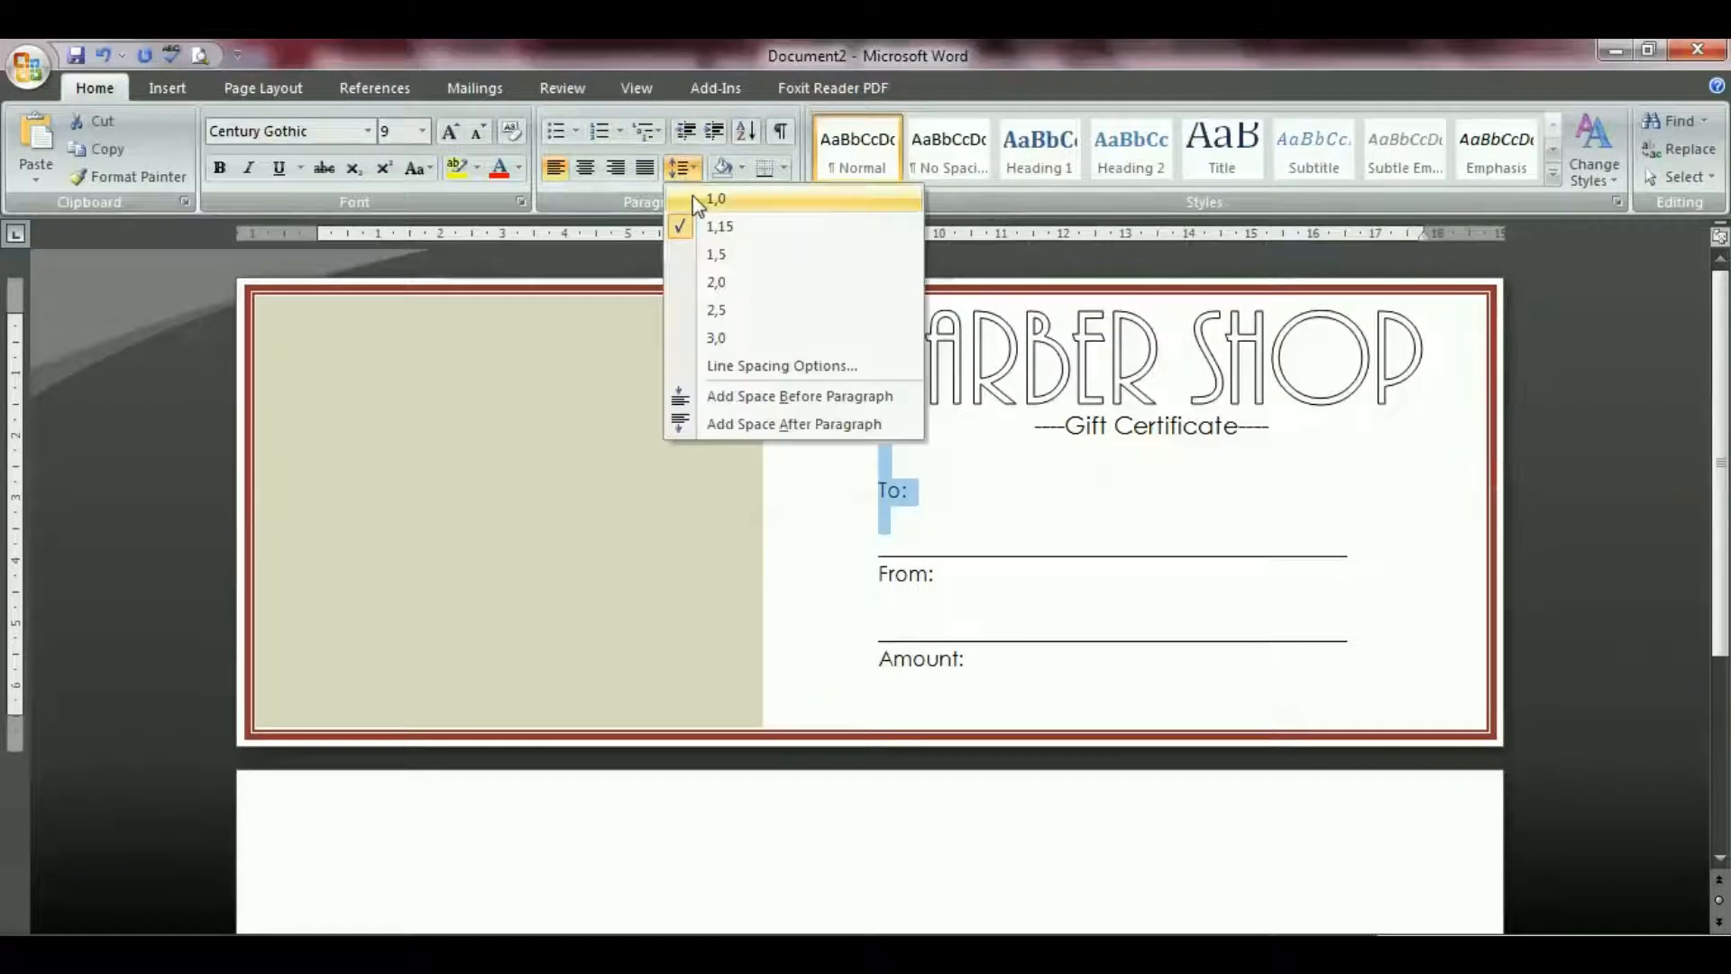
left_click(696, 199)
Underline the blank line below Amount: to form a writing line as long as the other two.
left_click(897, 700)
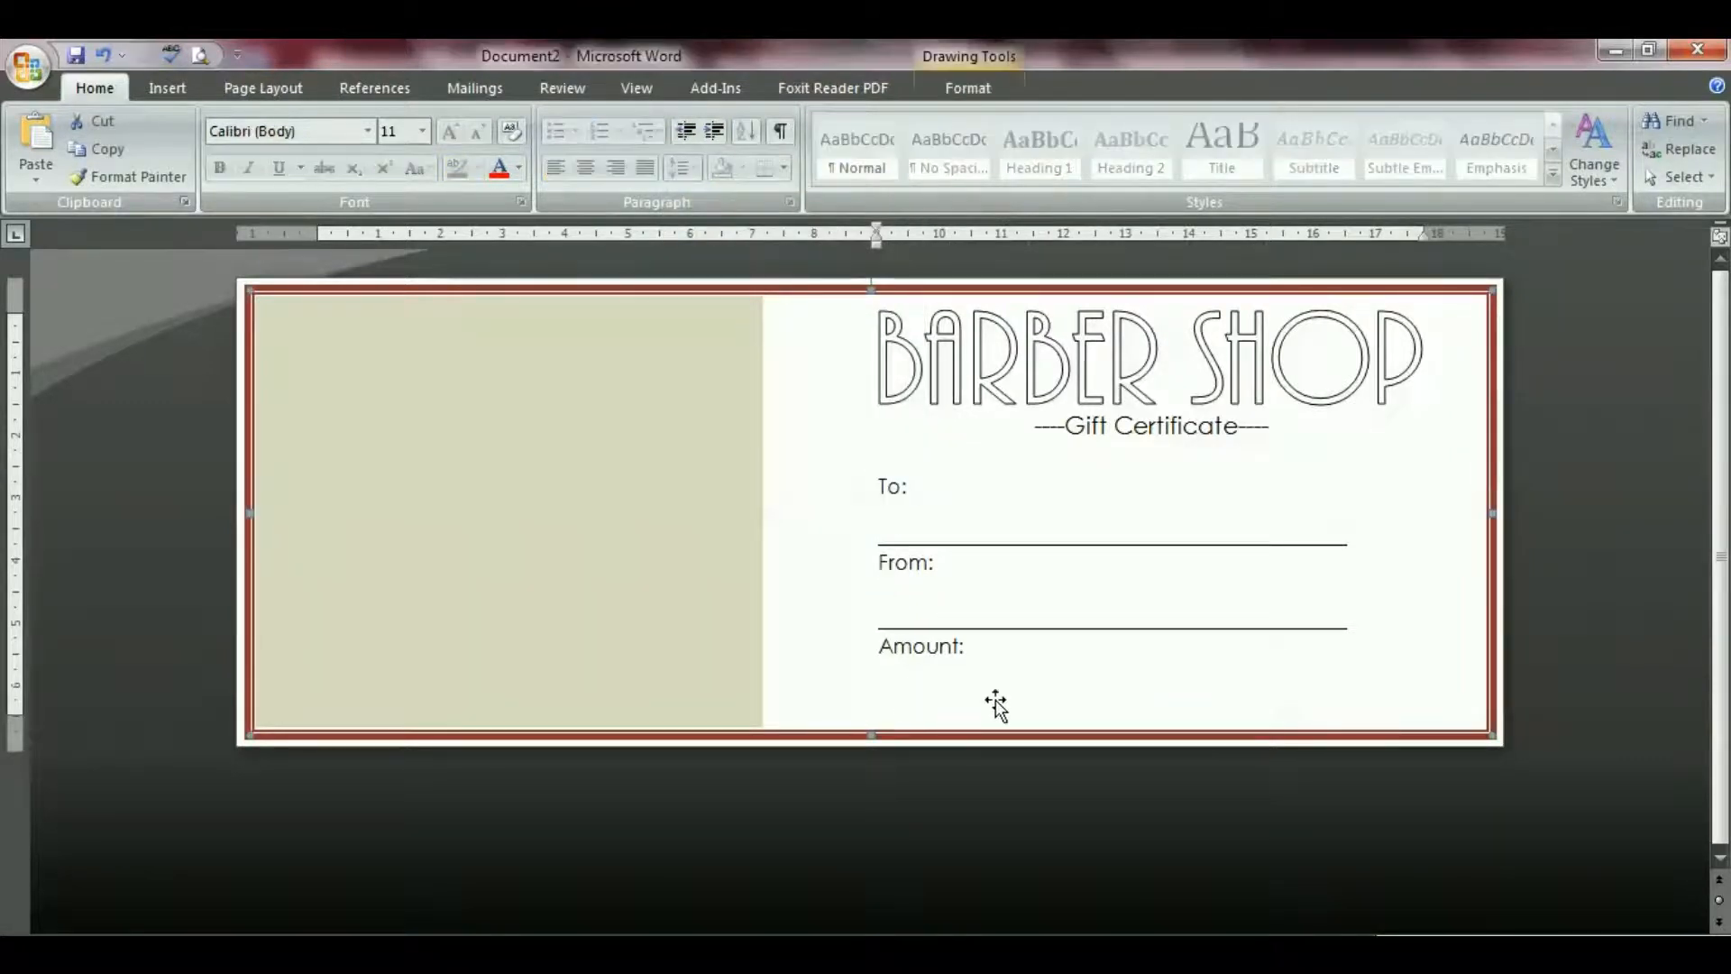
left_click(1499, 699)
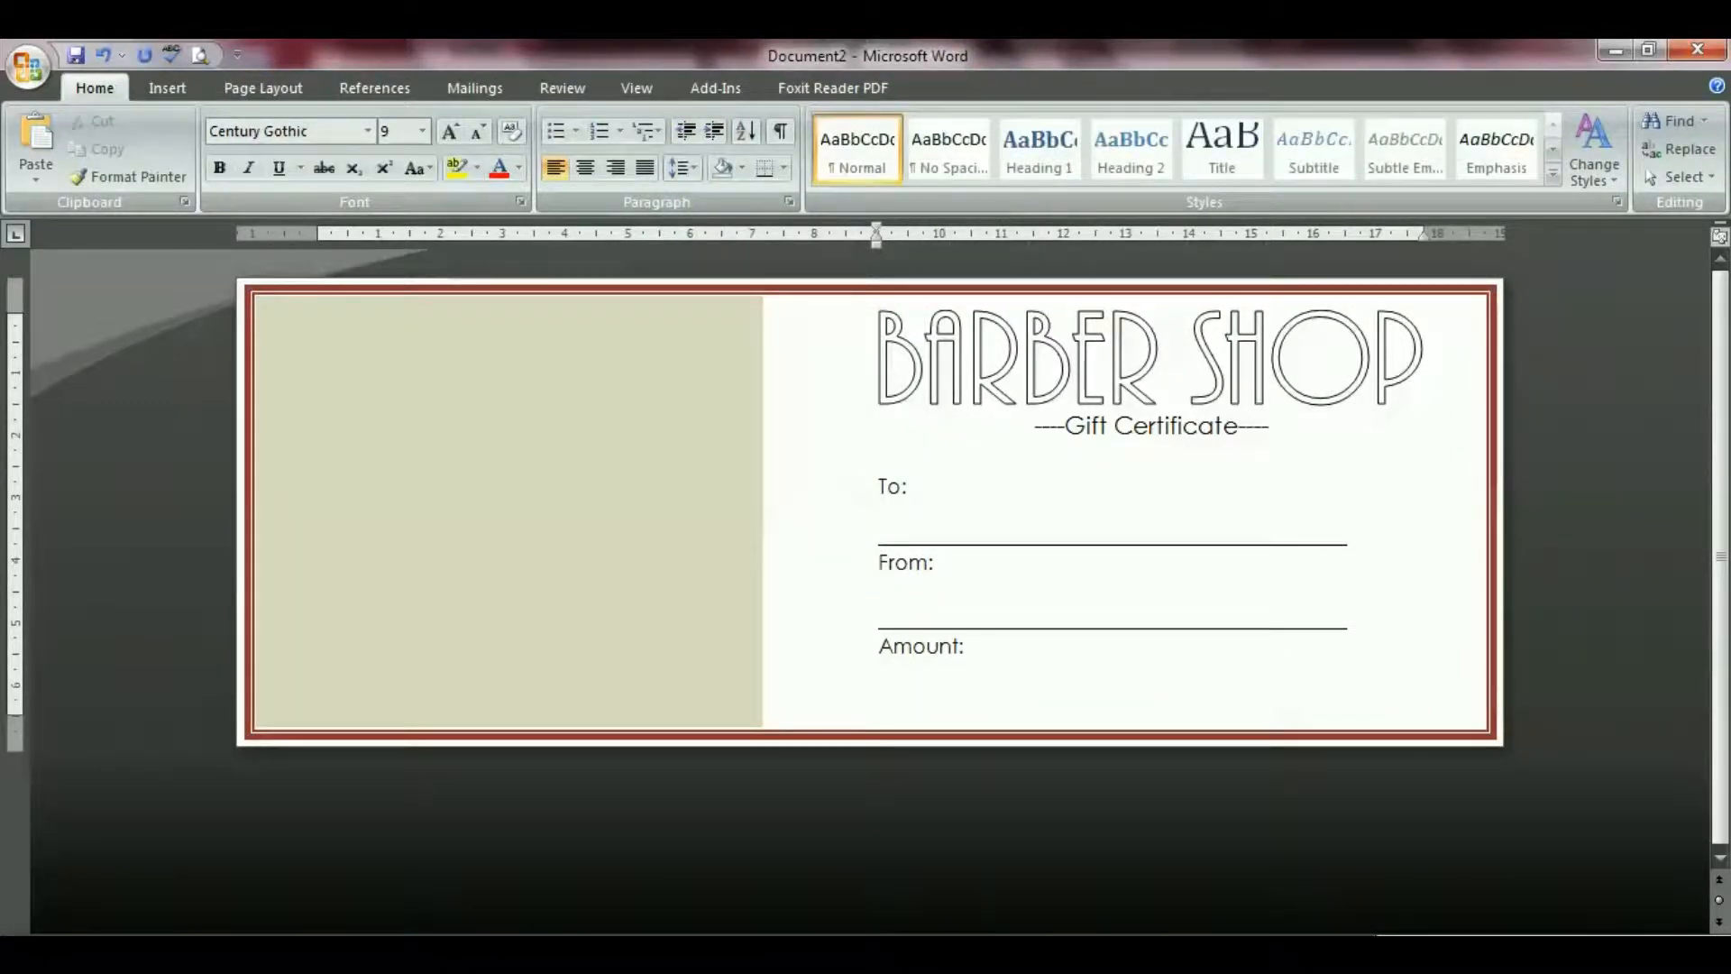
left_click_drag(1348, 701, 878, 702)
key("ctrl+u")
left_click(1501, 696)
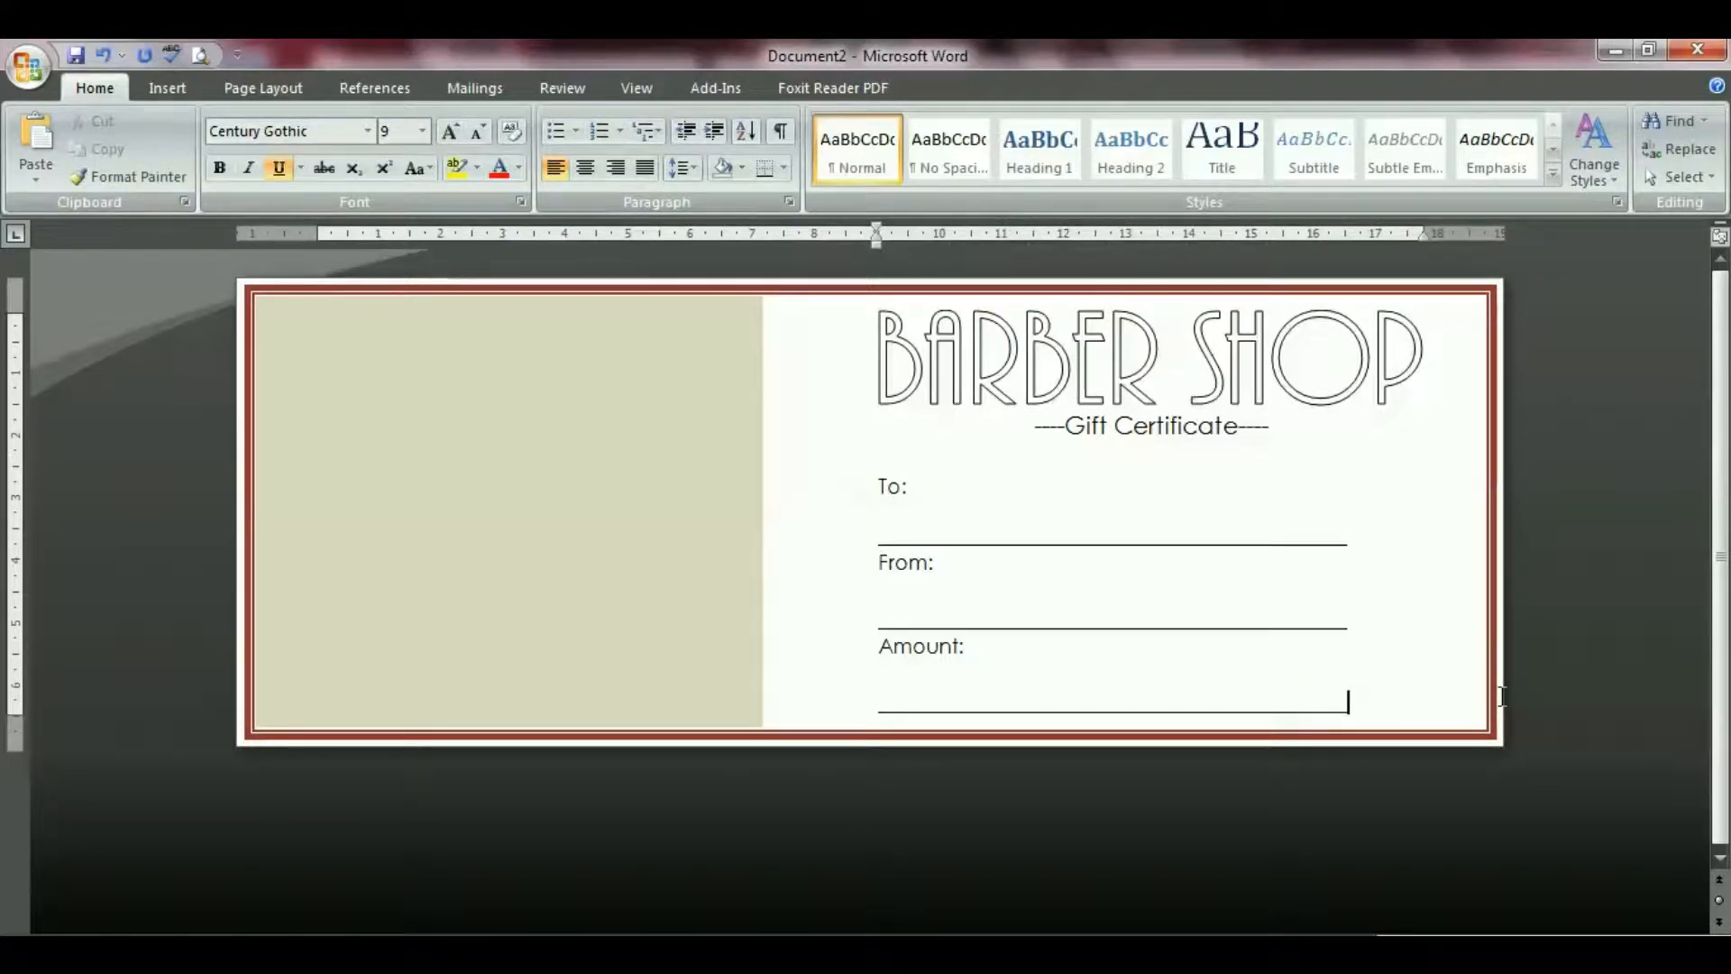
Set the line spacing of the blank line below To: to 1,5.
left_click(893, 494)
left_click(681, 169)
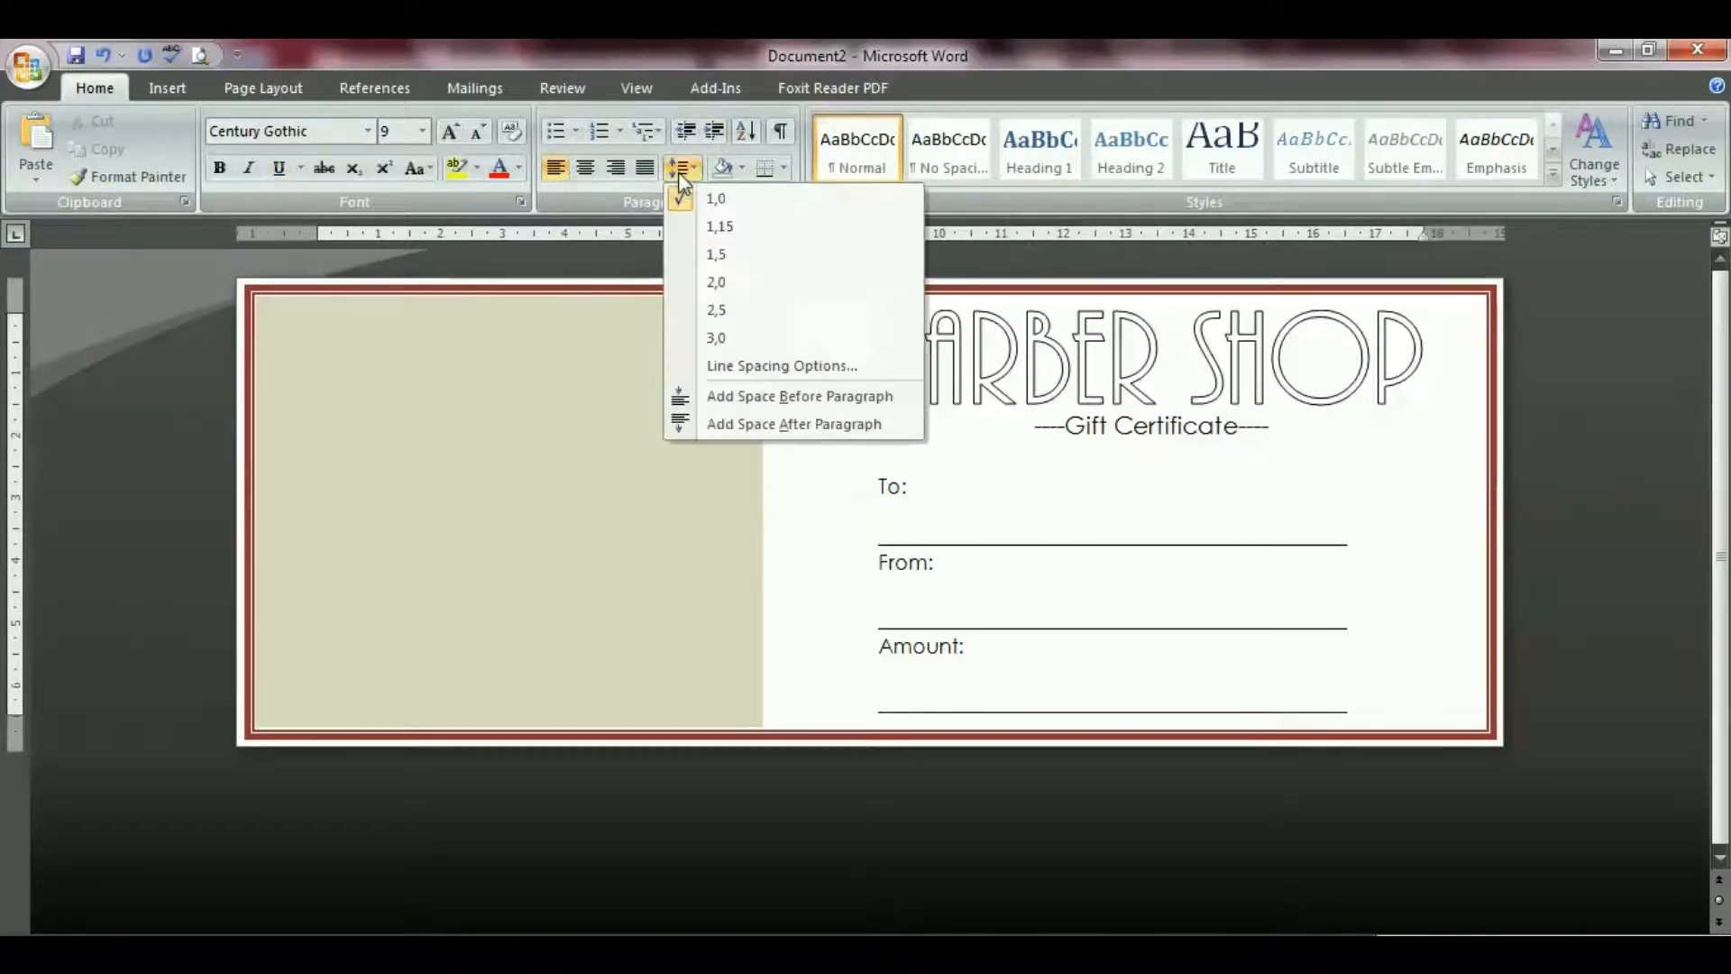
left_click(691, 254)
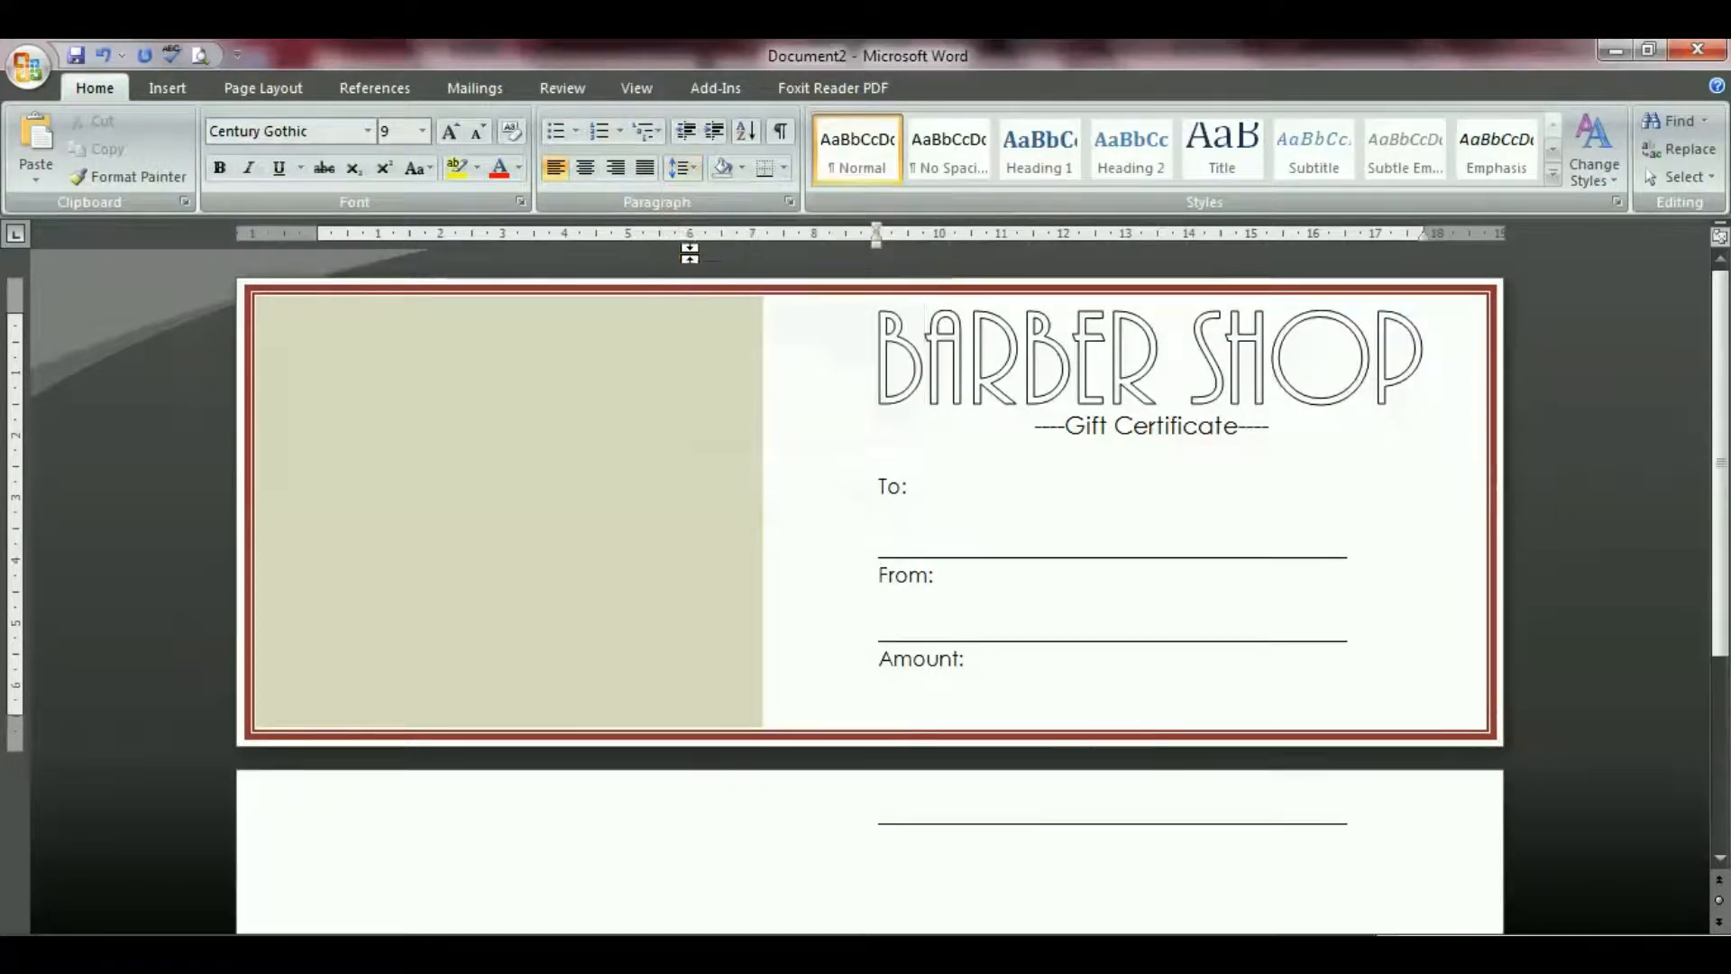
Set the line spacing of all lines from From: down to the last writing line to 1,0.
left_click_drag(882, 579, 935, 800)
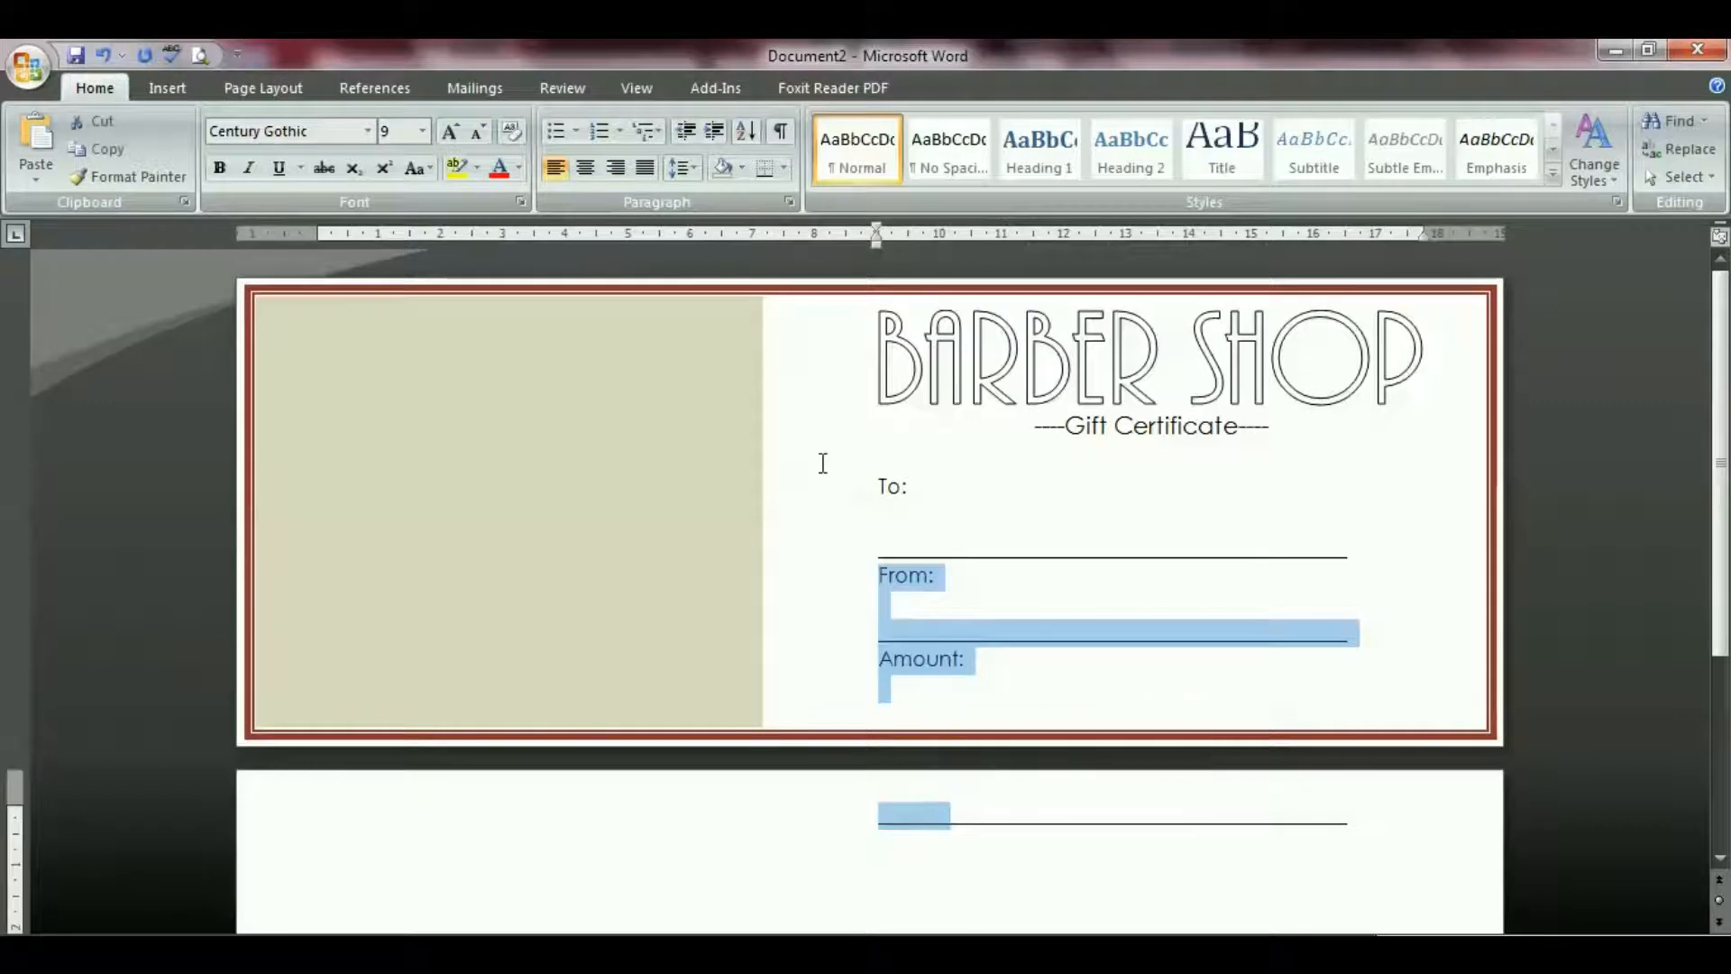
left_click(691, 173)
left_click(699, 197)
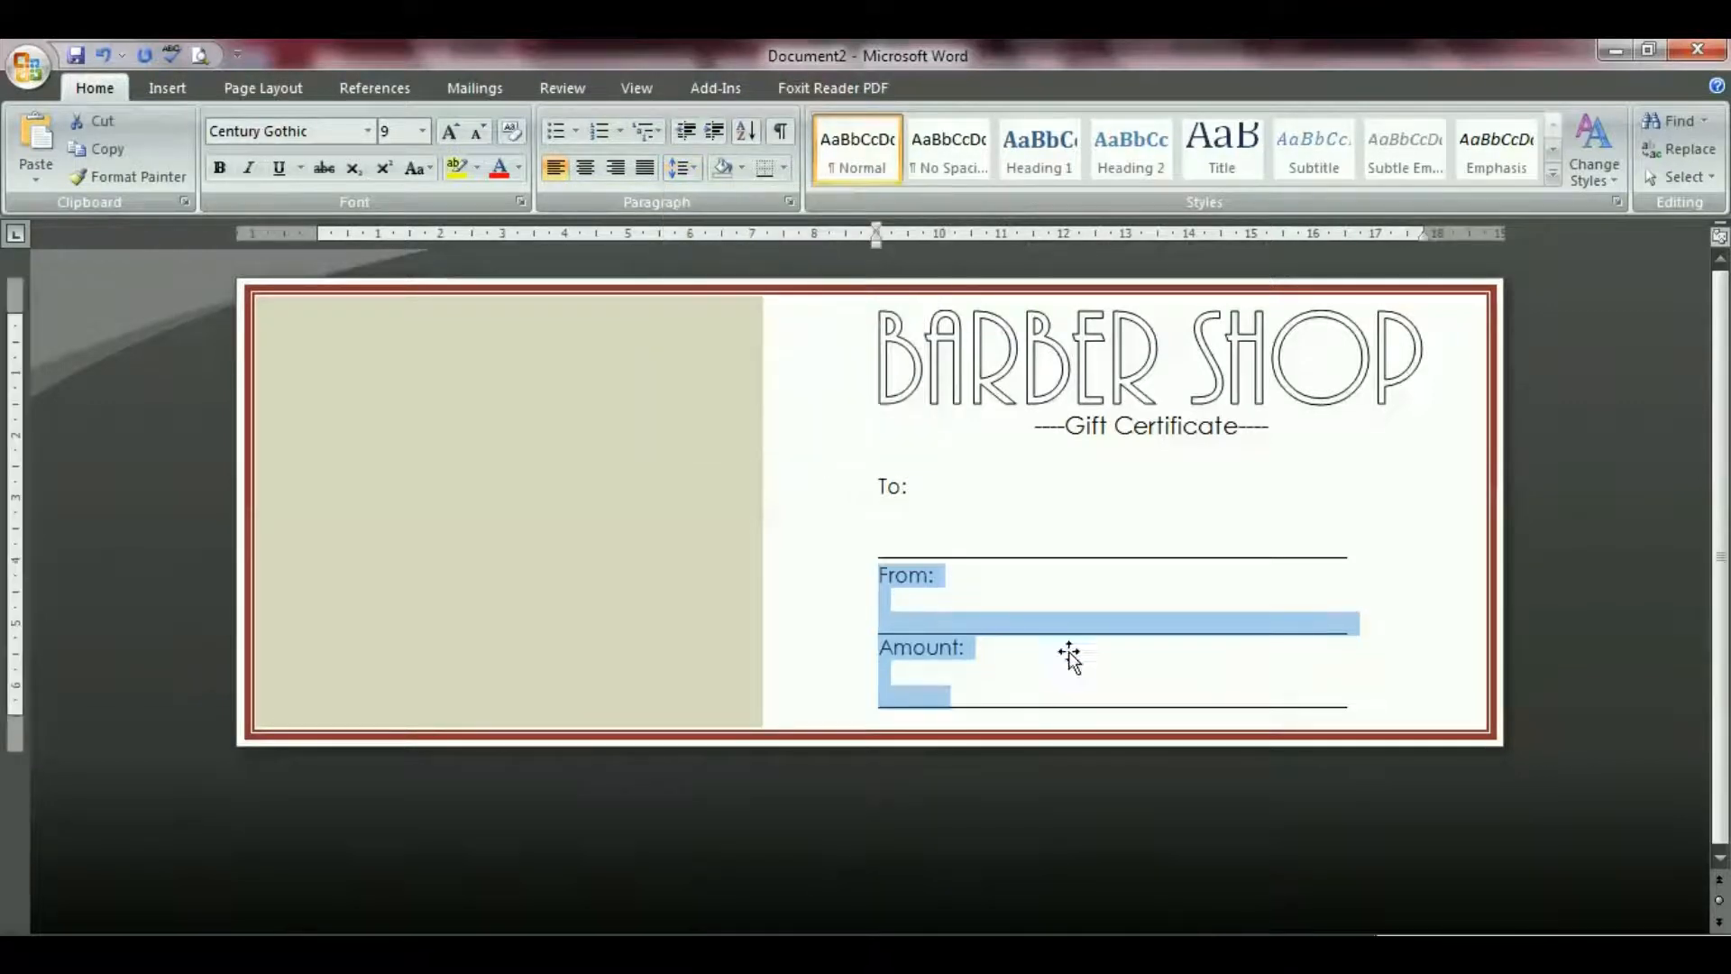
left_click(1014, 642)
Fill the BARBER SHOP WordArt with Tan, Background 2, Darker 25% and give it a dark red outline.
left_click(1018, 356)
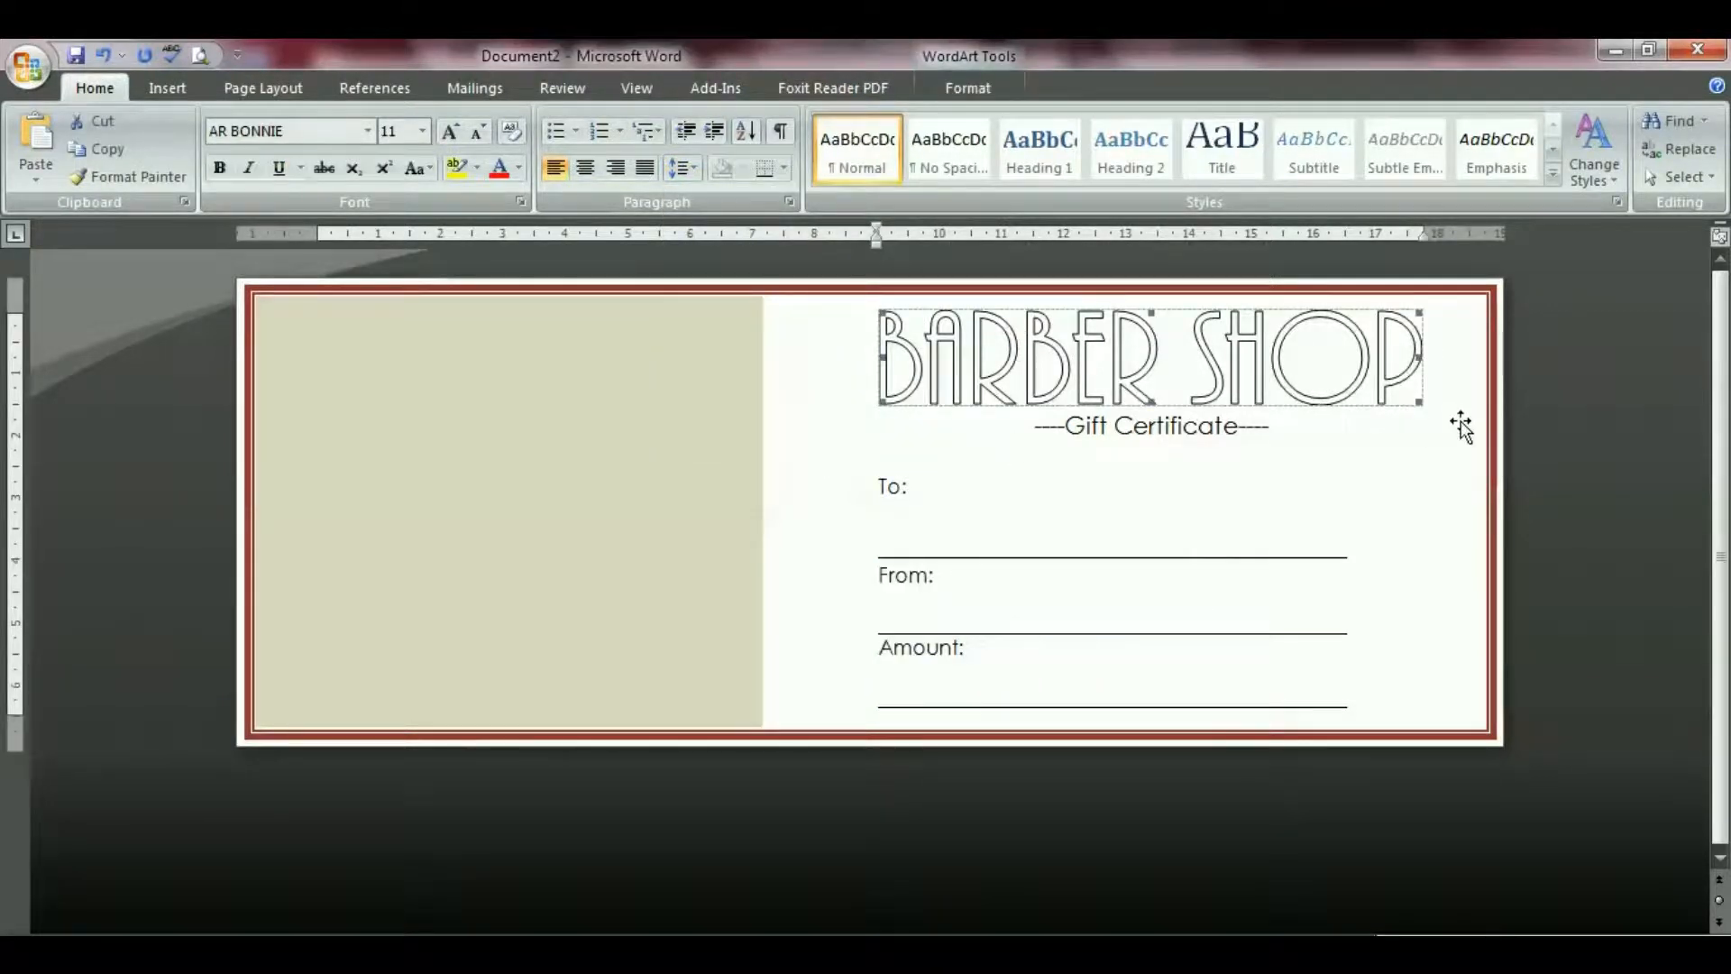
left_click(983, 88)
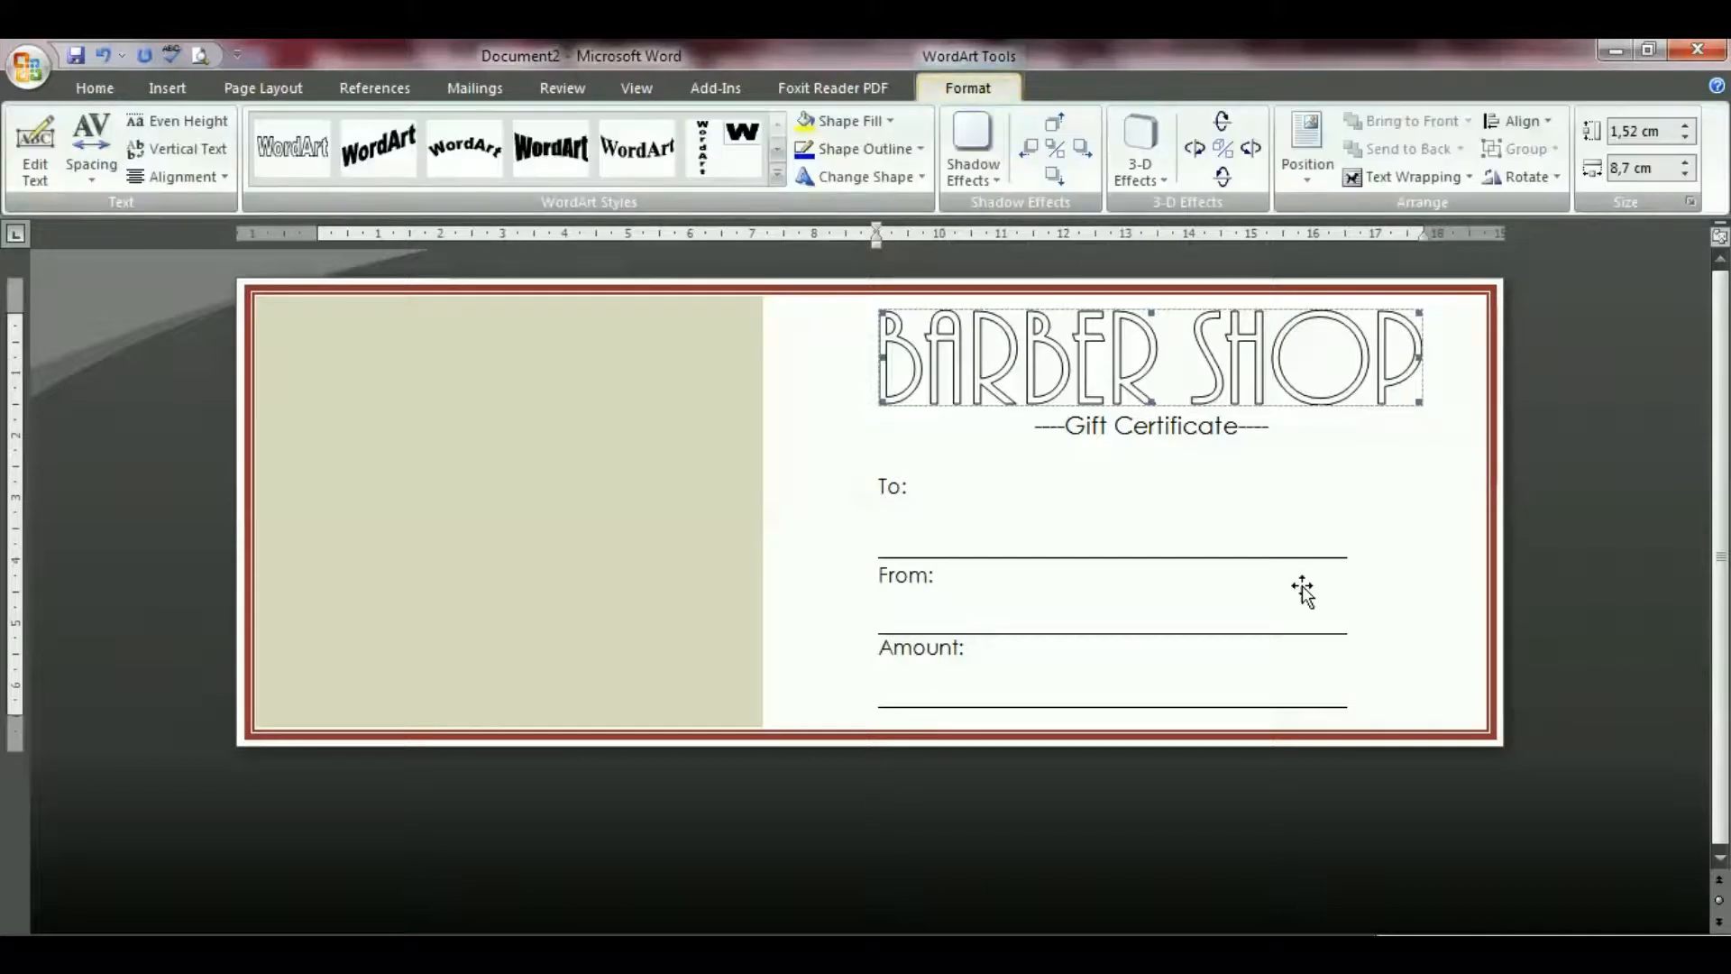
left_click(847, 121)
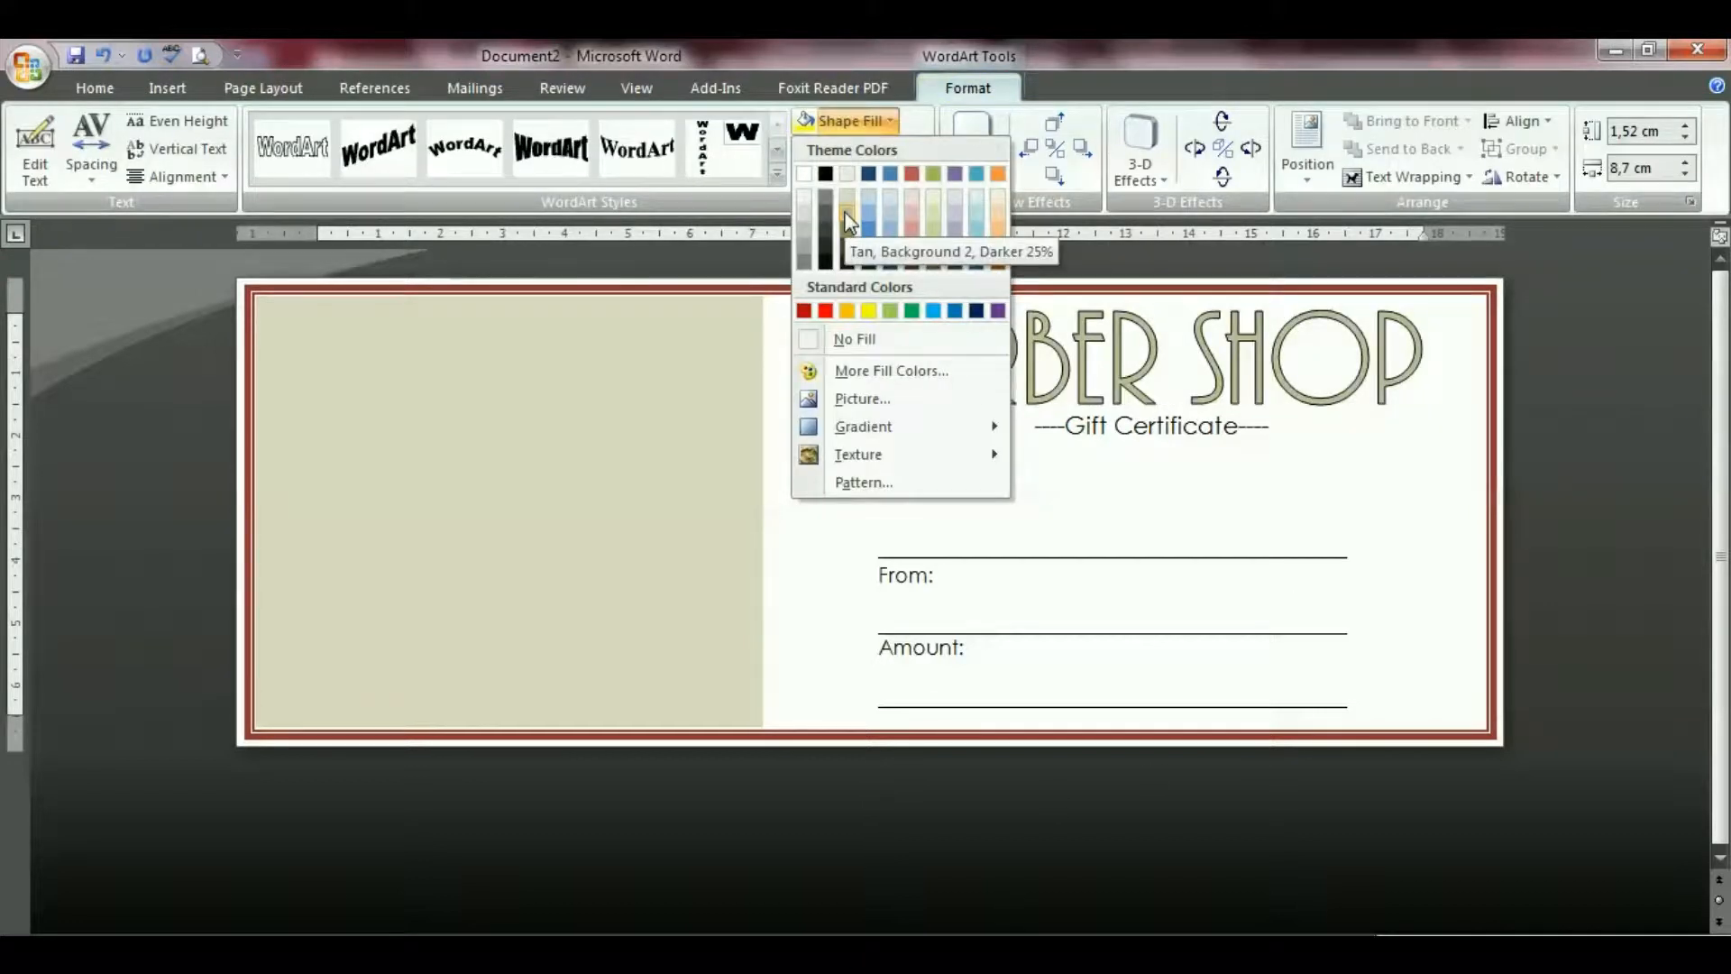
left_click(843, 211)
left_click(855, 150)
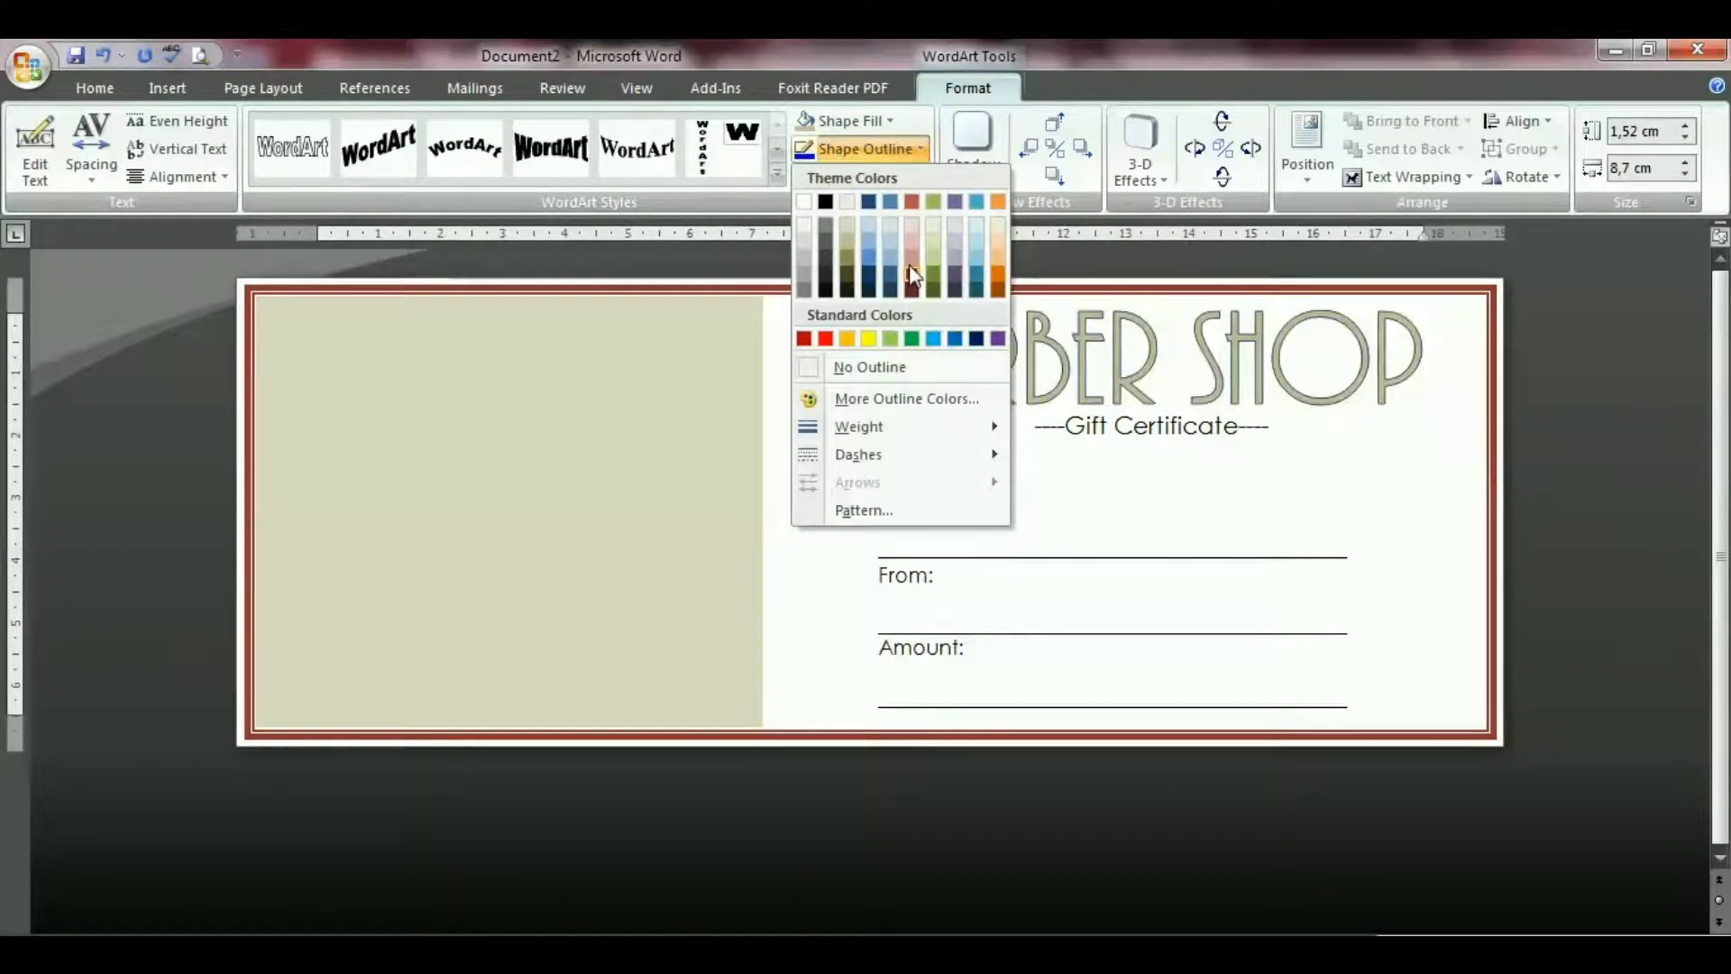
left_click(804, 339)
Apply the last of the Drop Shadow styles to the BARBER SHOP WordArt.
left_click(971, 181)
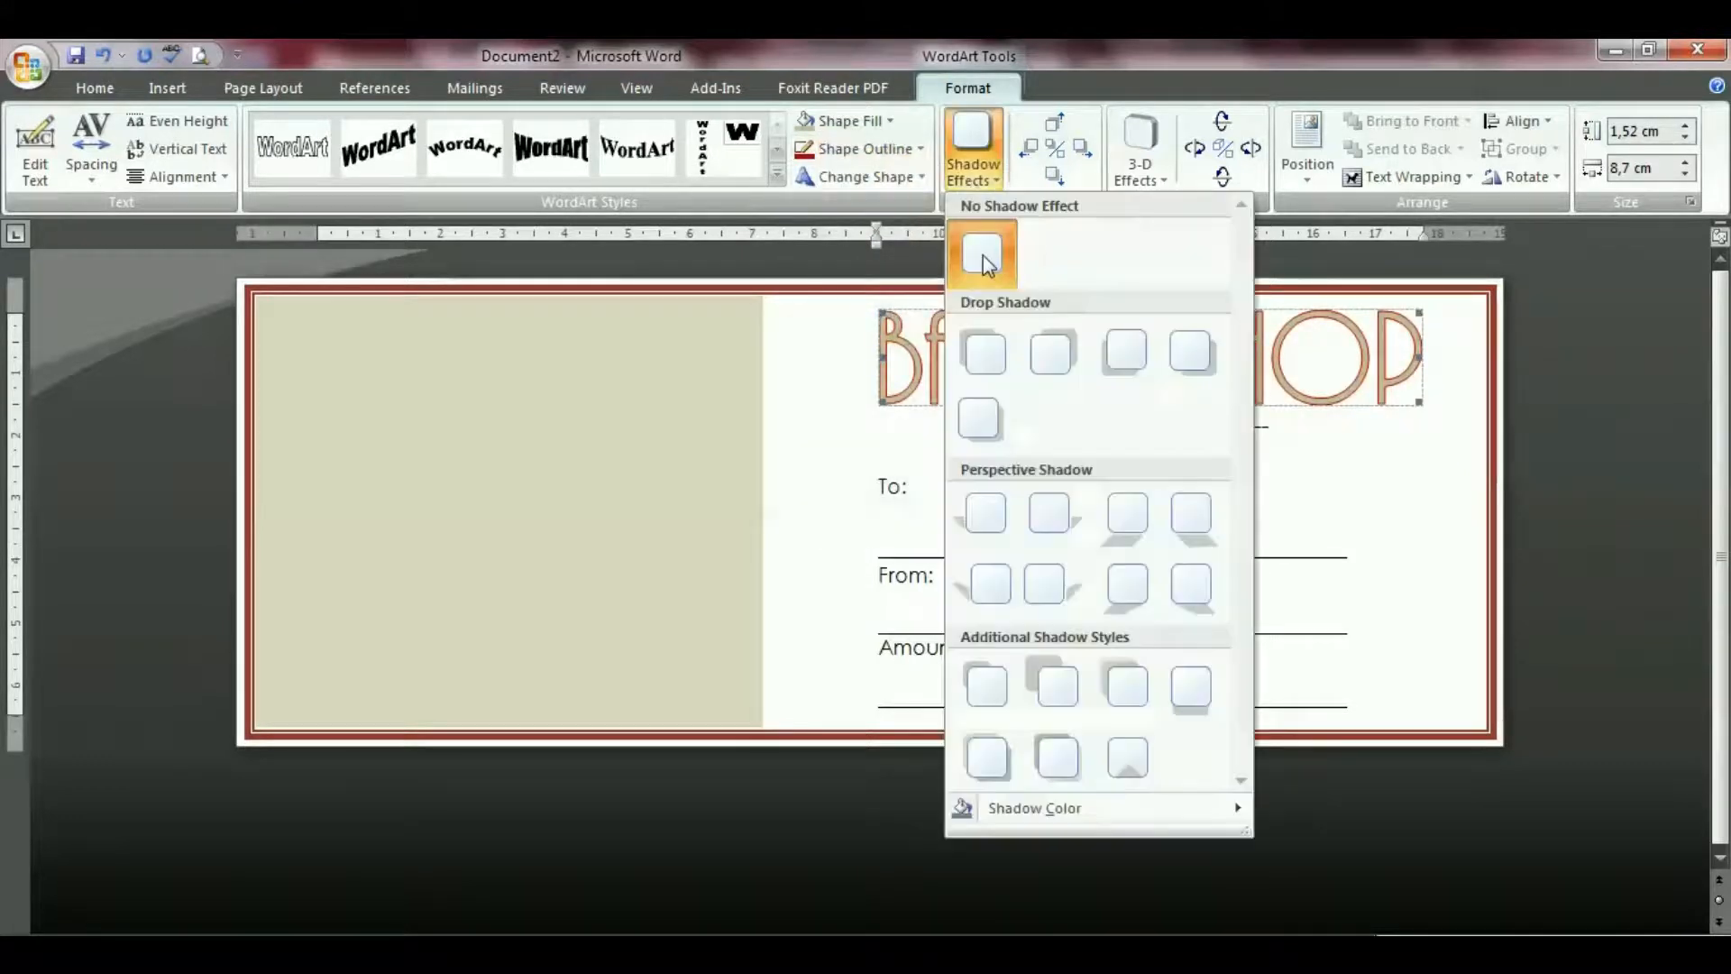
left_click(971, 420)
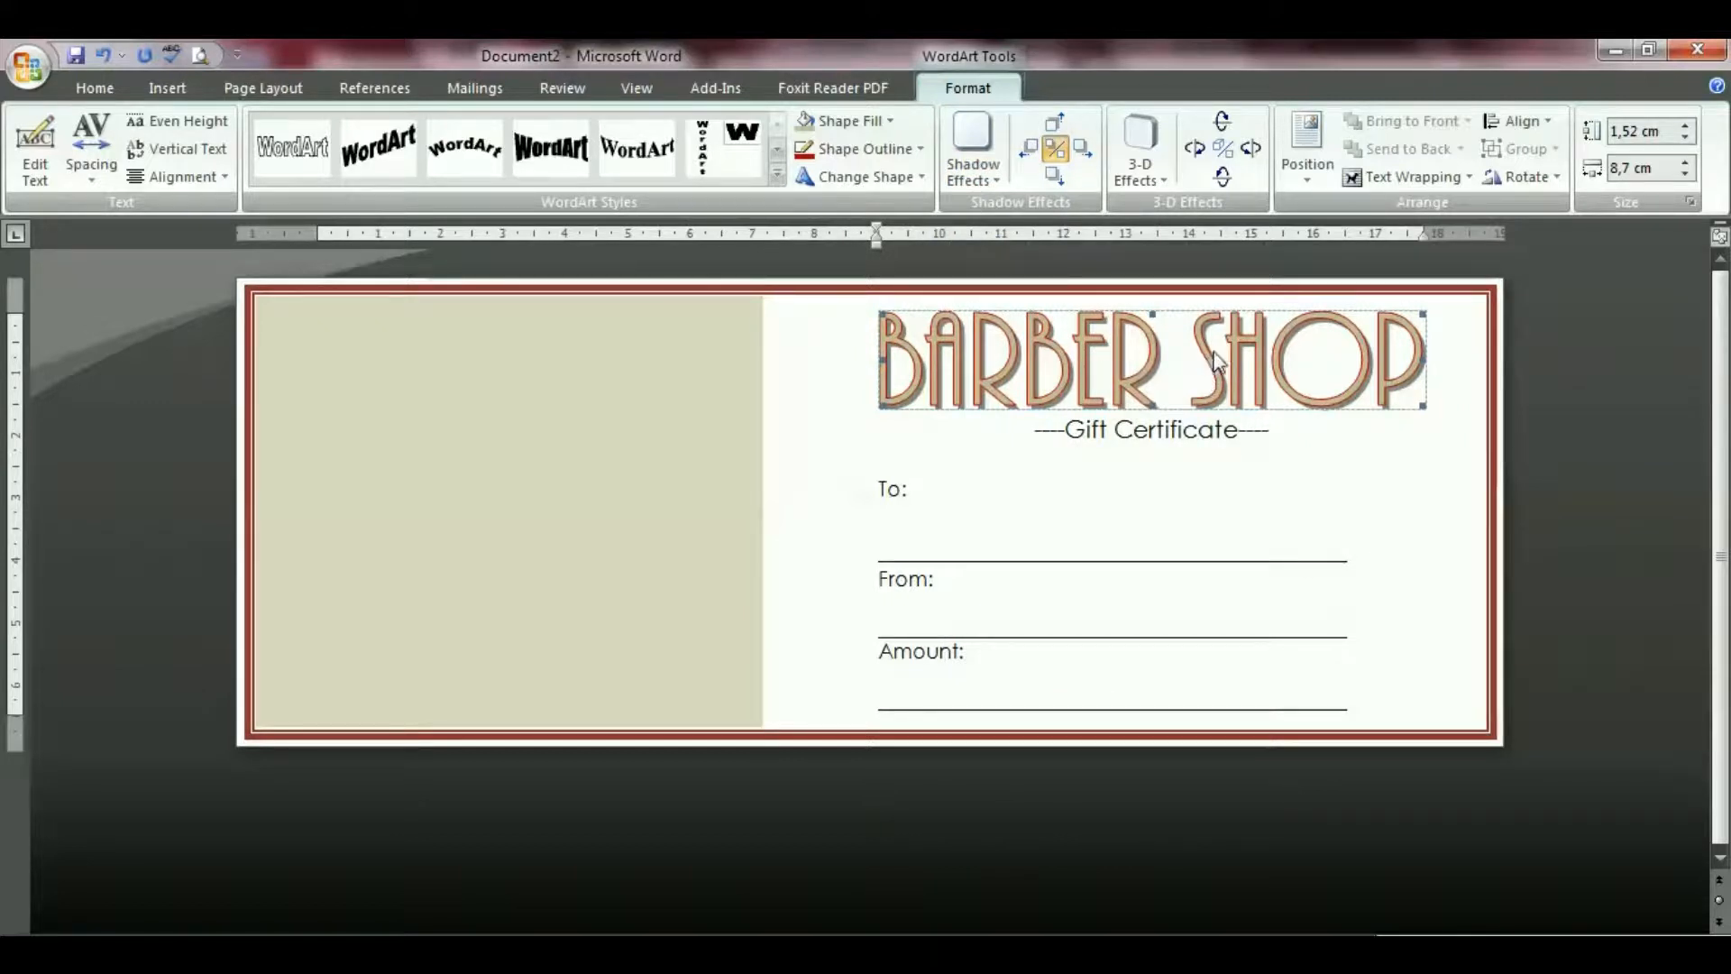
key("Escape")
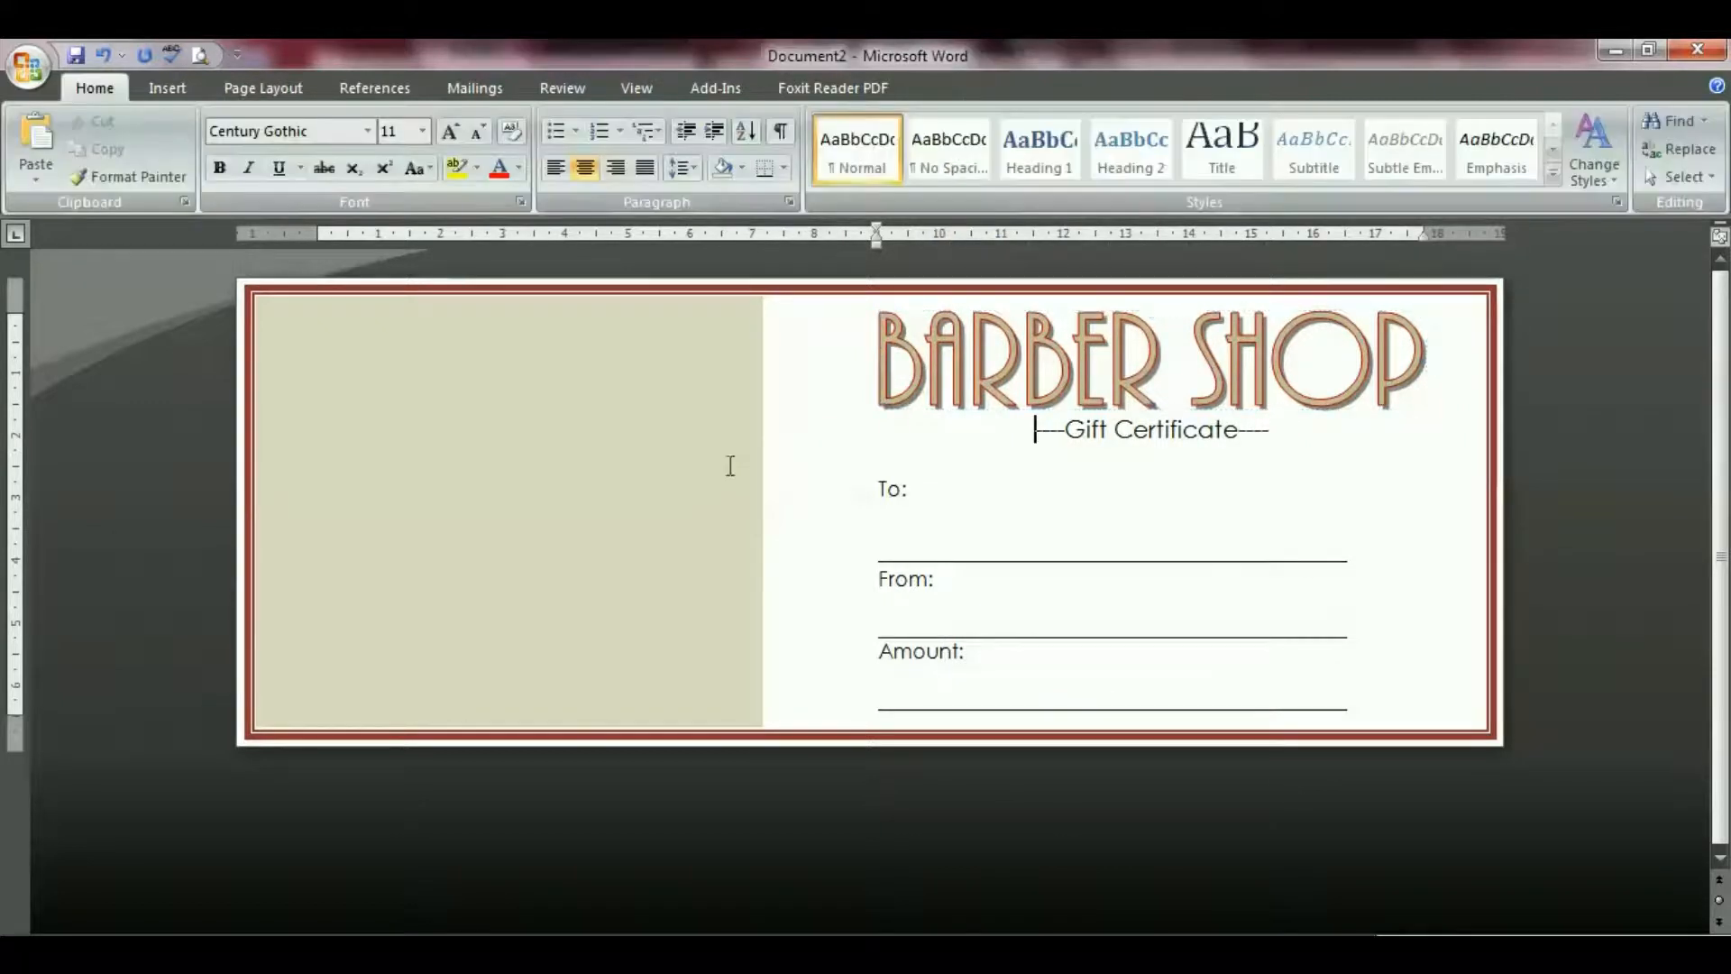
Widen the tan rectangle until its inner edge sits just beside the BARBER SHOP title.
left_click(755, 717)
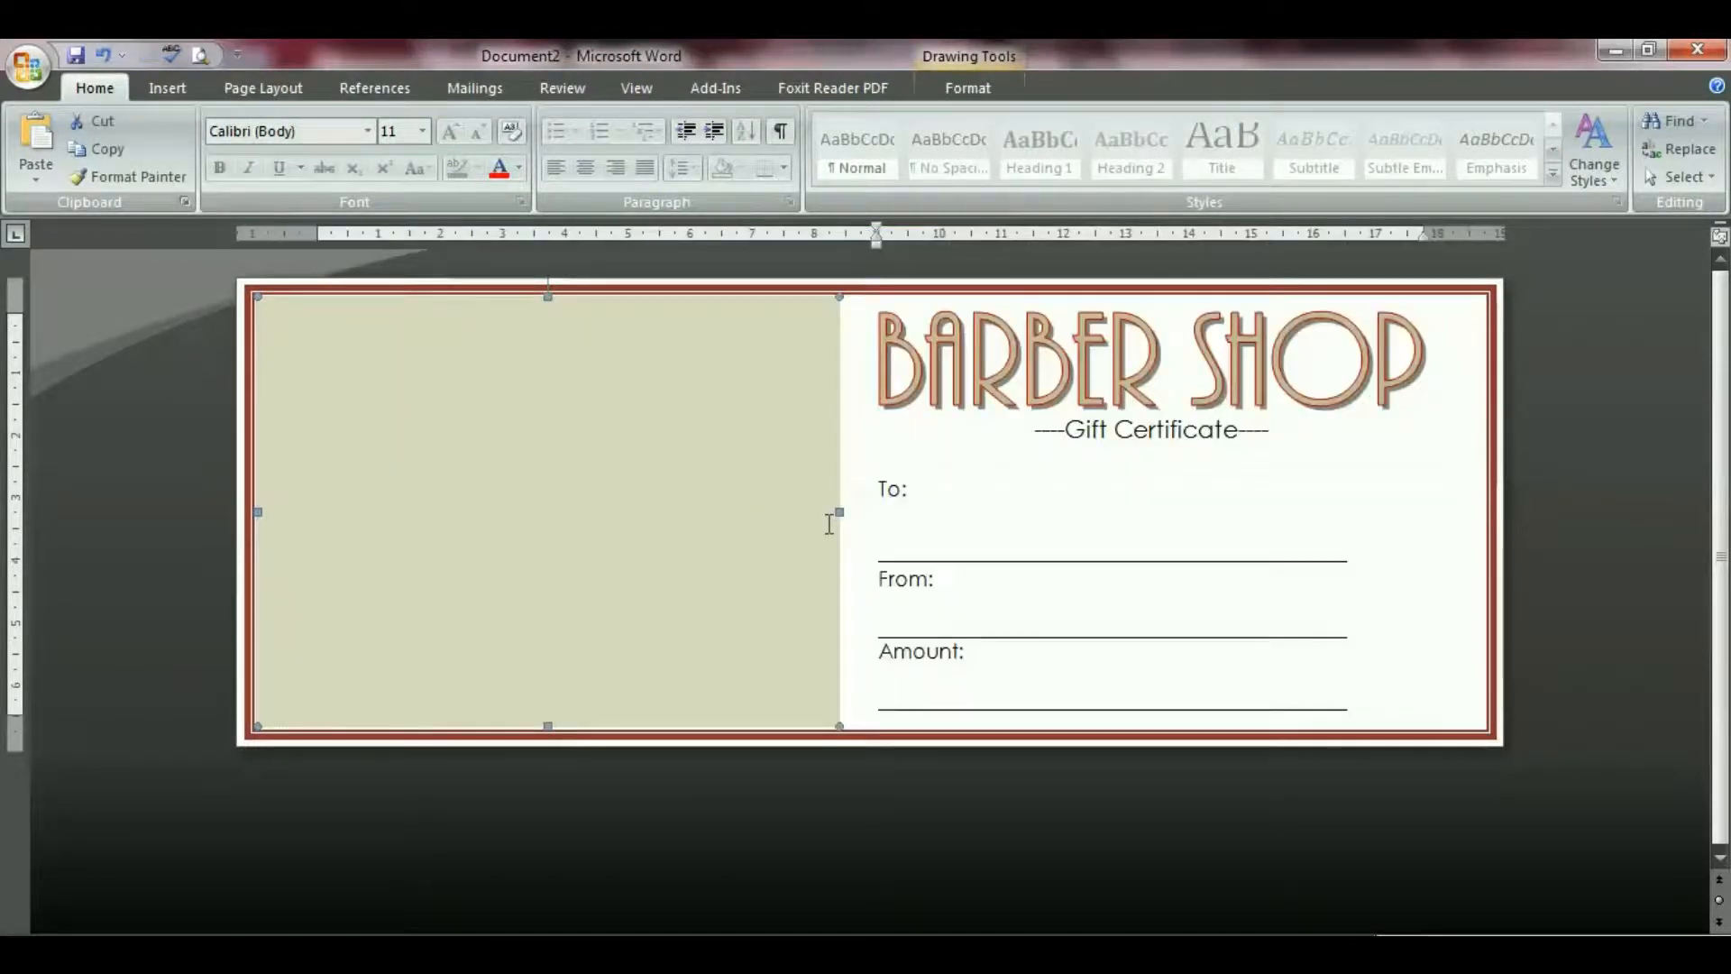
Copy barber-chair-solid.png from the saloon image folder and paste it into the certificate in Word.
left_click(302, 952)
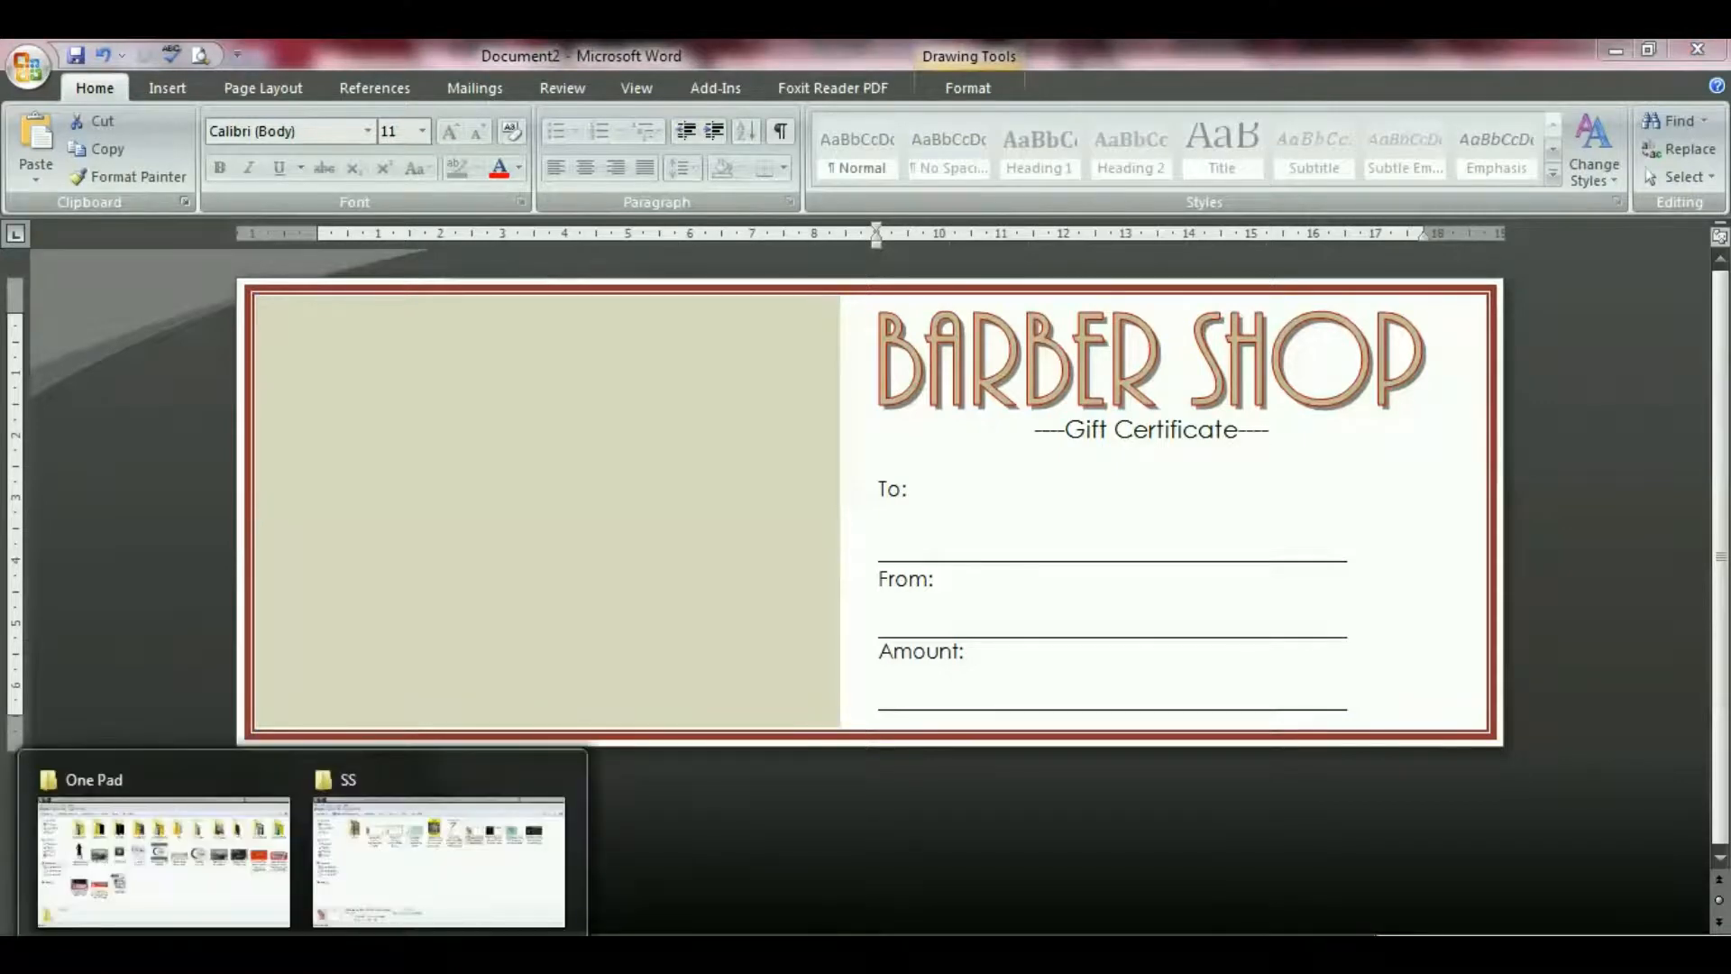
left_click(392, 883)
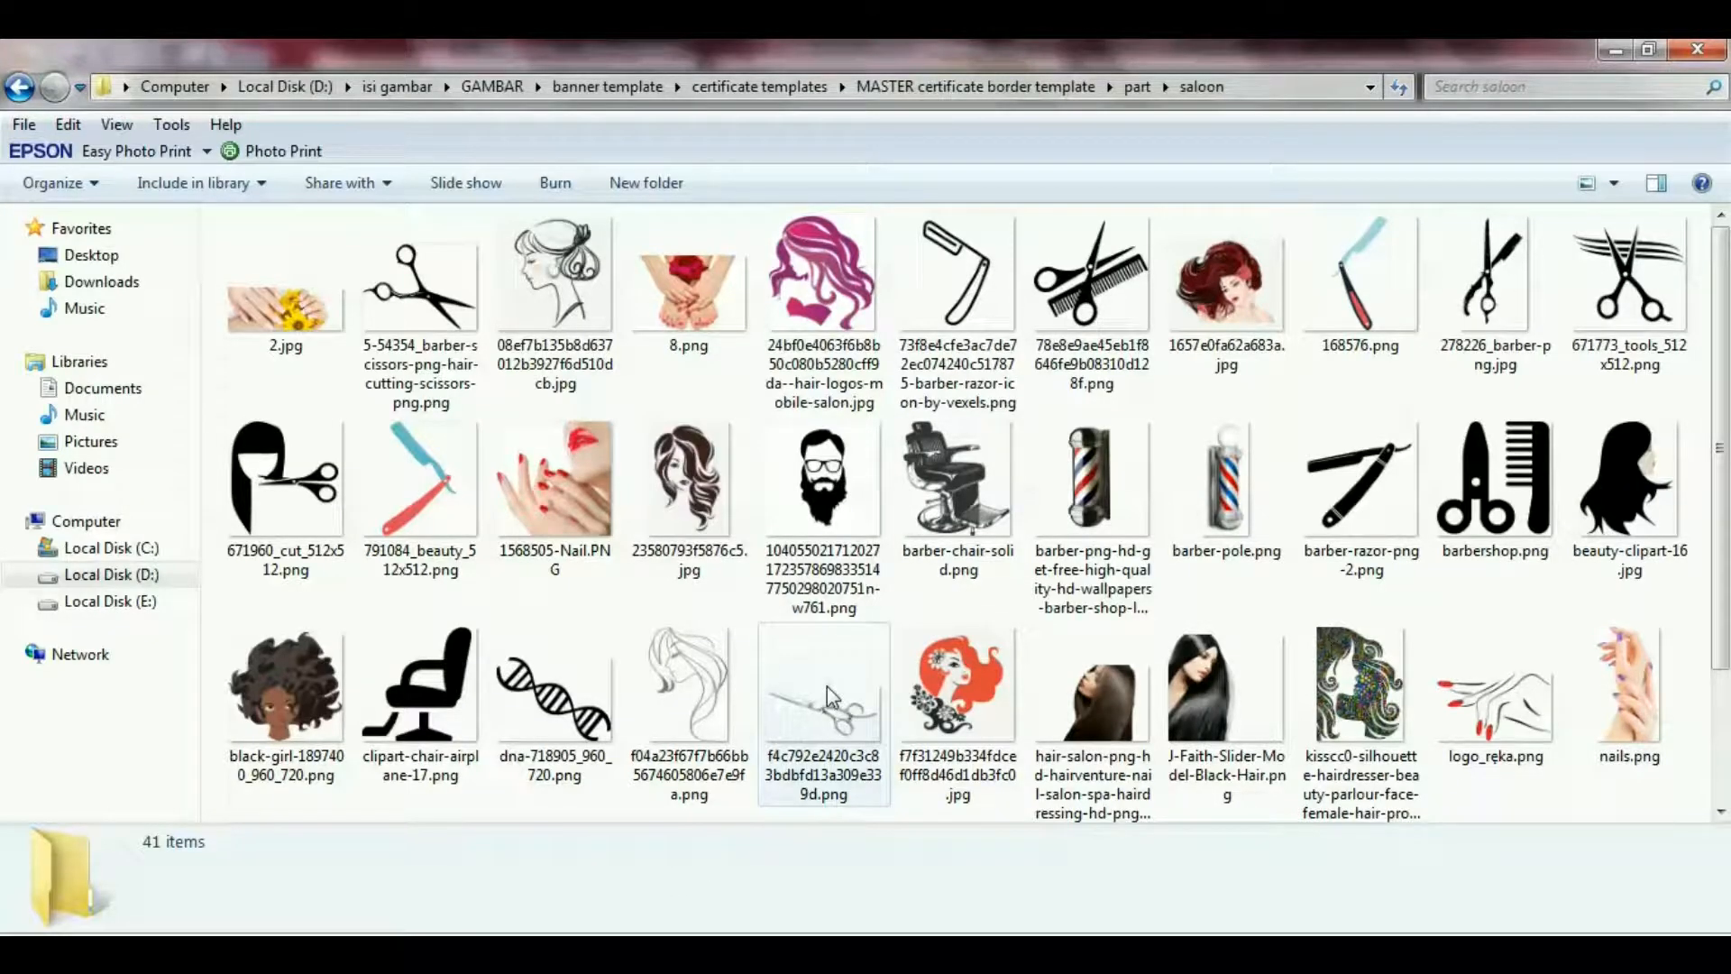
left_click(943, 507)
right_click(942, 507)
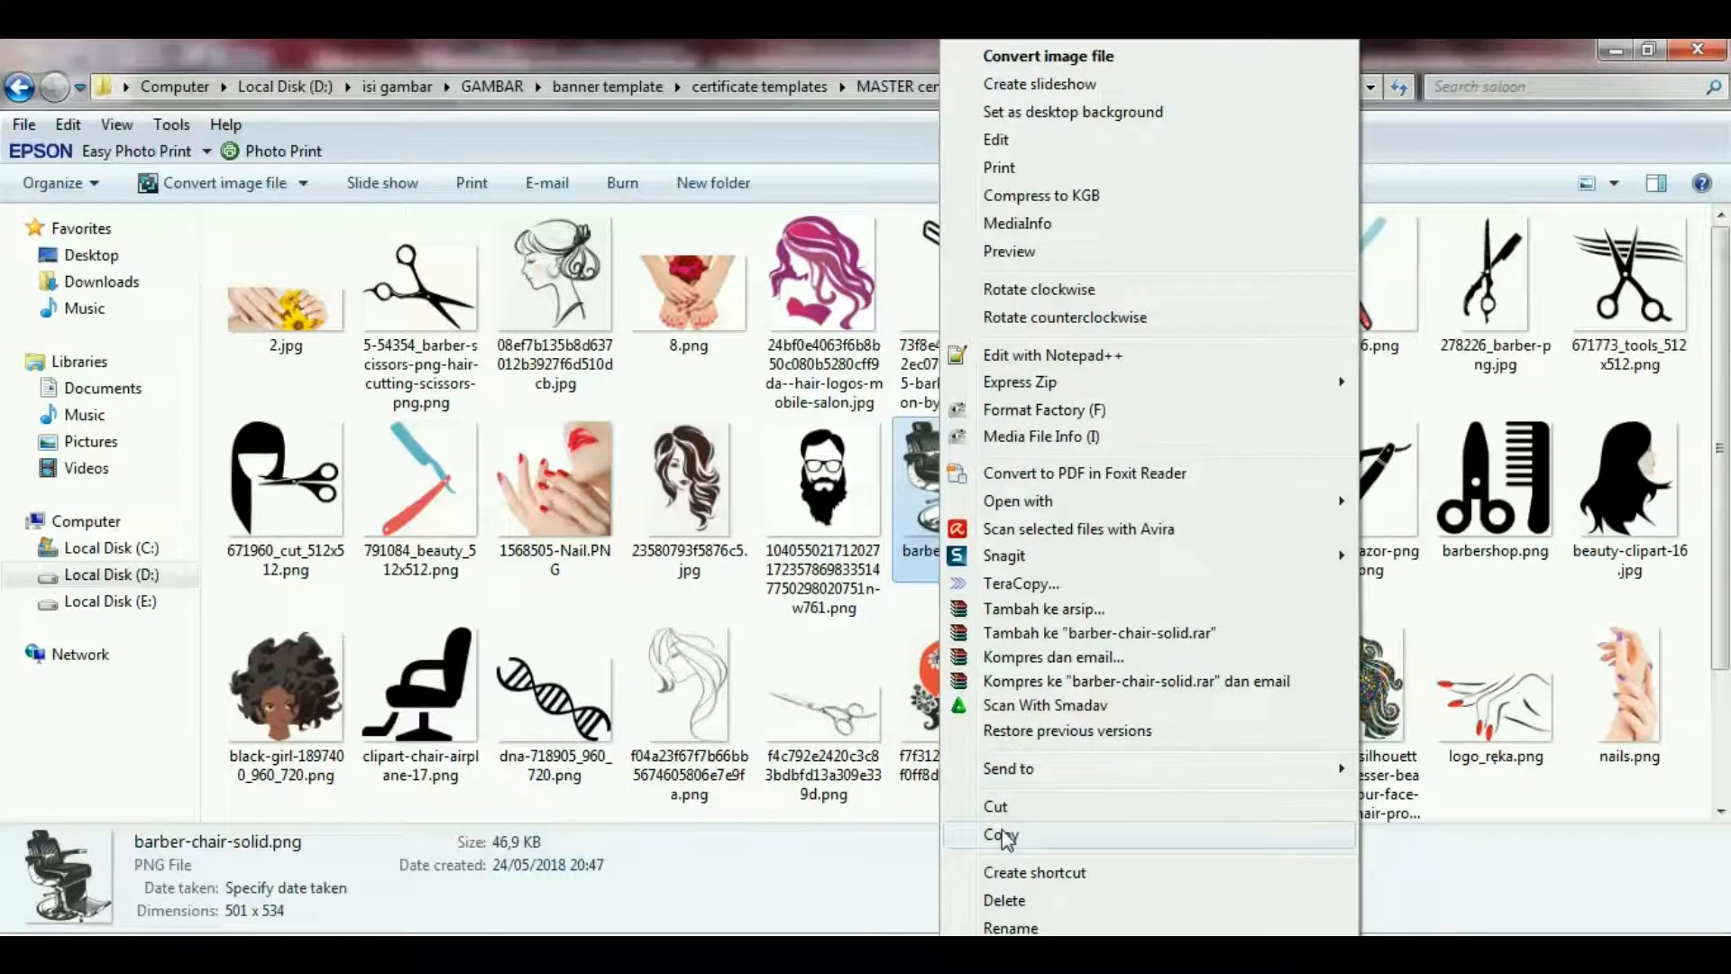
left_click(1003, 835)
key("alt+Tab")
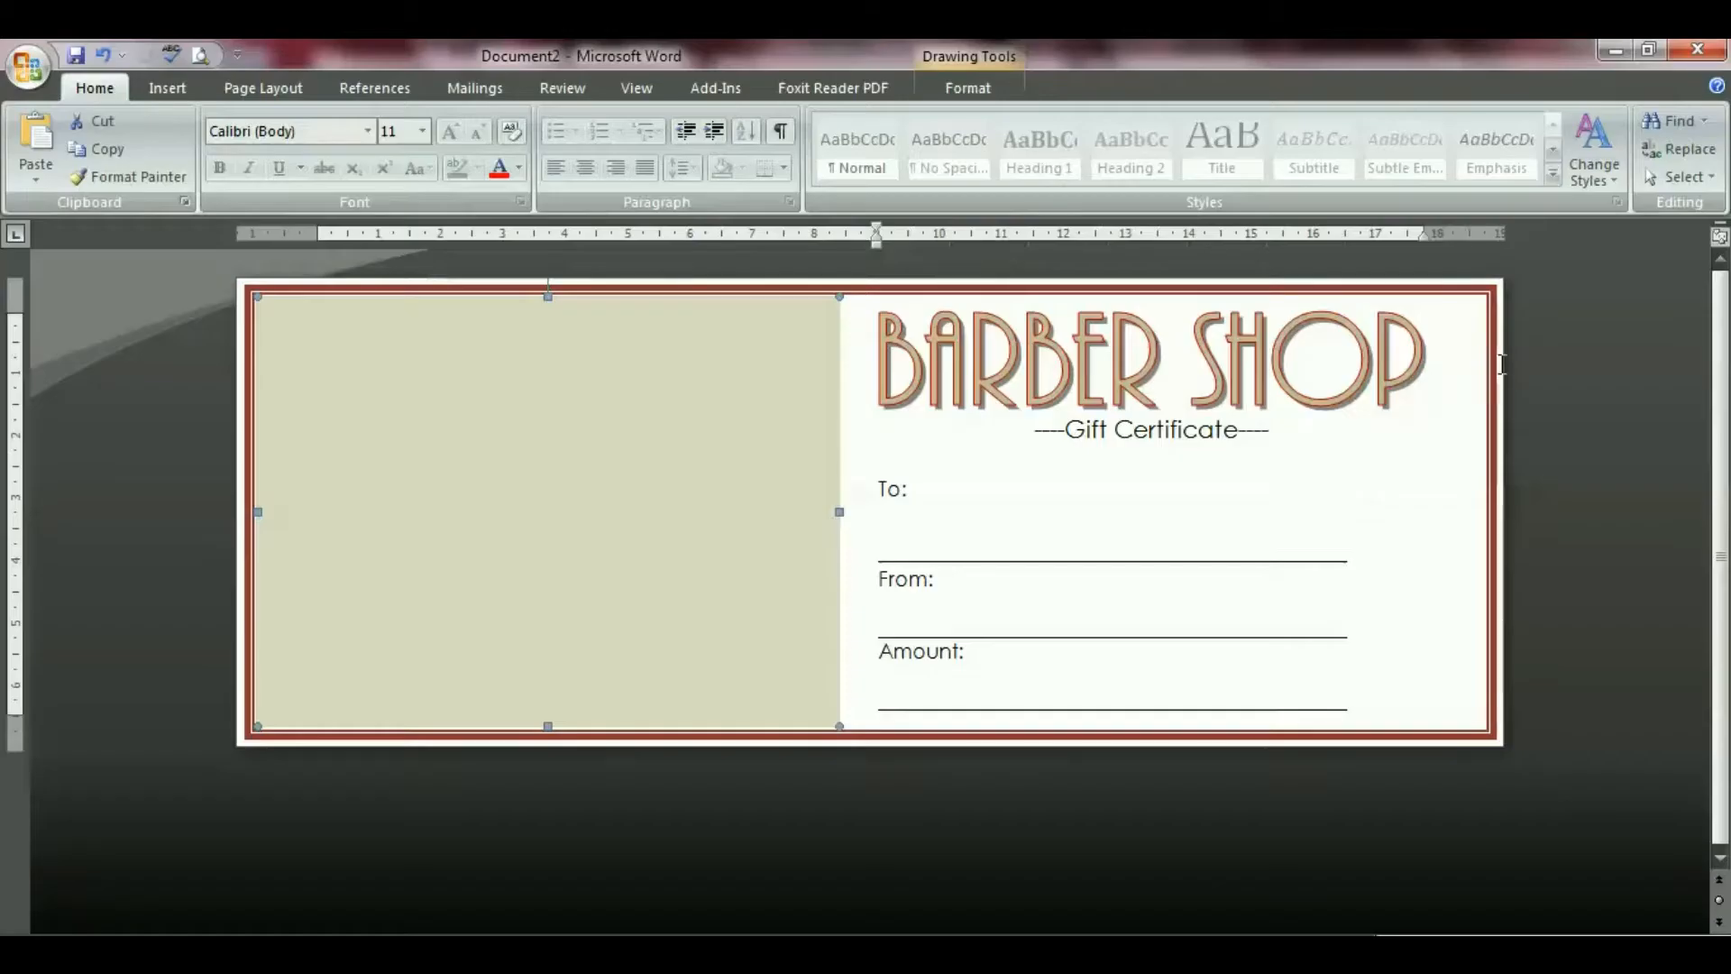
right_click(1499, 364)
left_click(1494, 433)
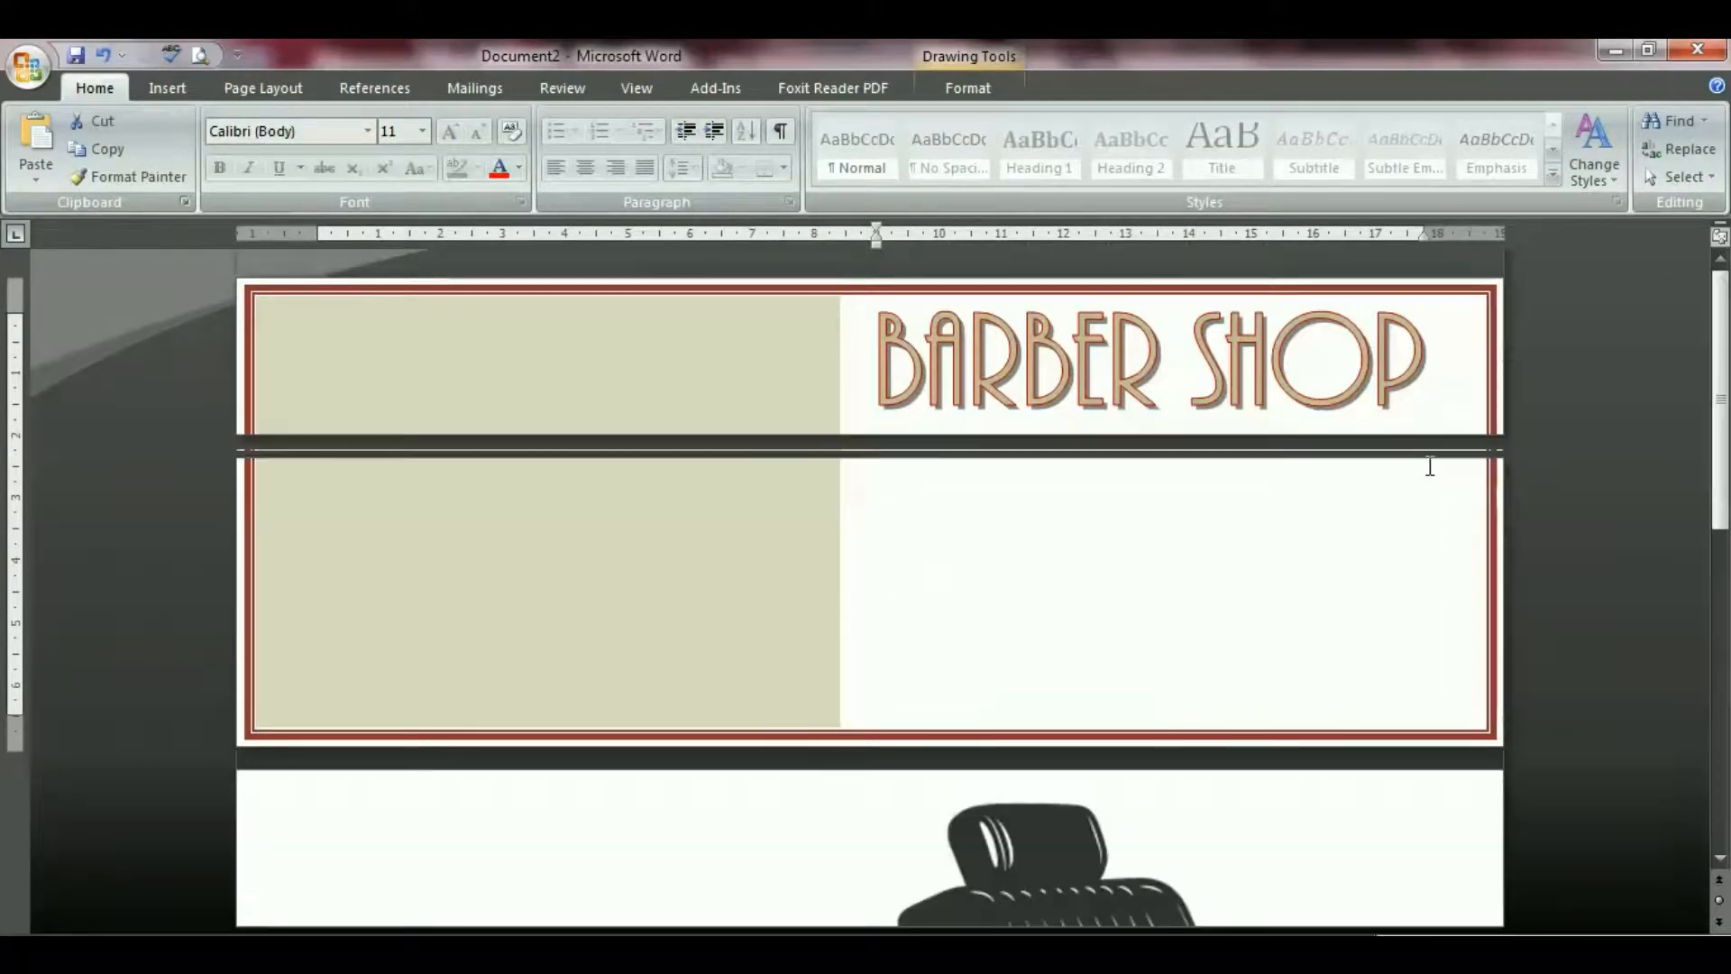
Set the text wrapping of the pasted barber chair picture to In Front of Text.
left_click(1224, 355)
scroll(1224, 355, "up", 5)
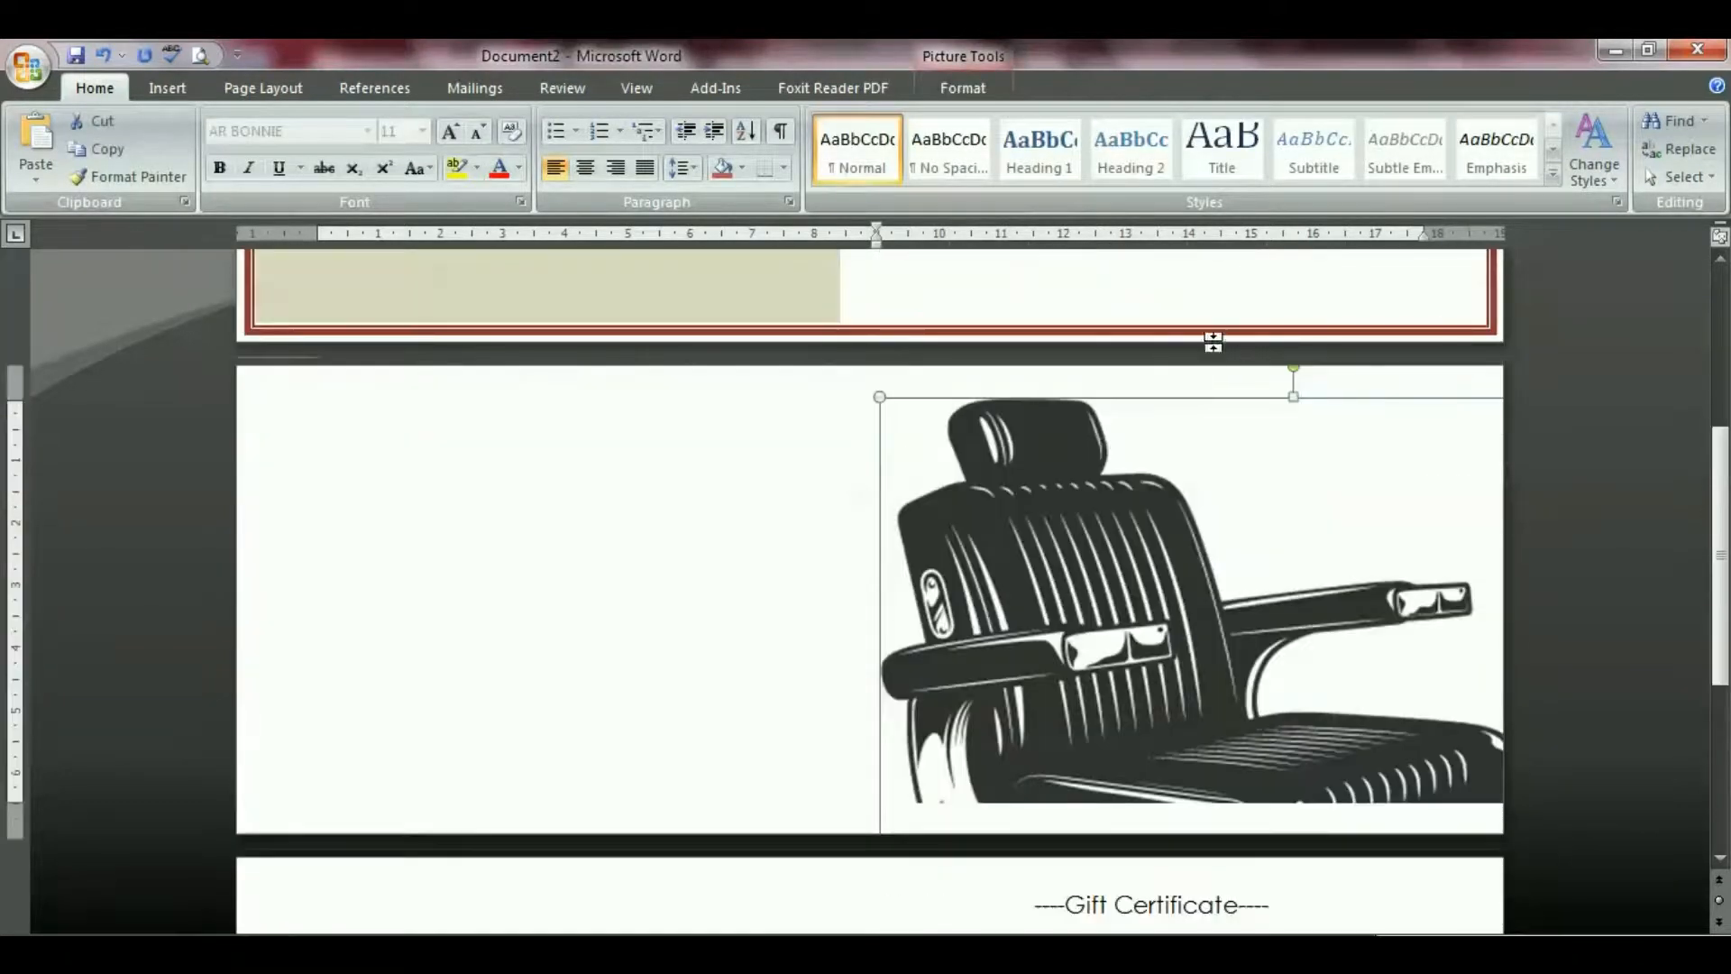
left_click(998, 77)
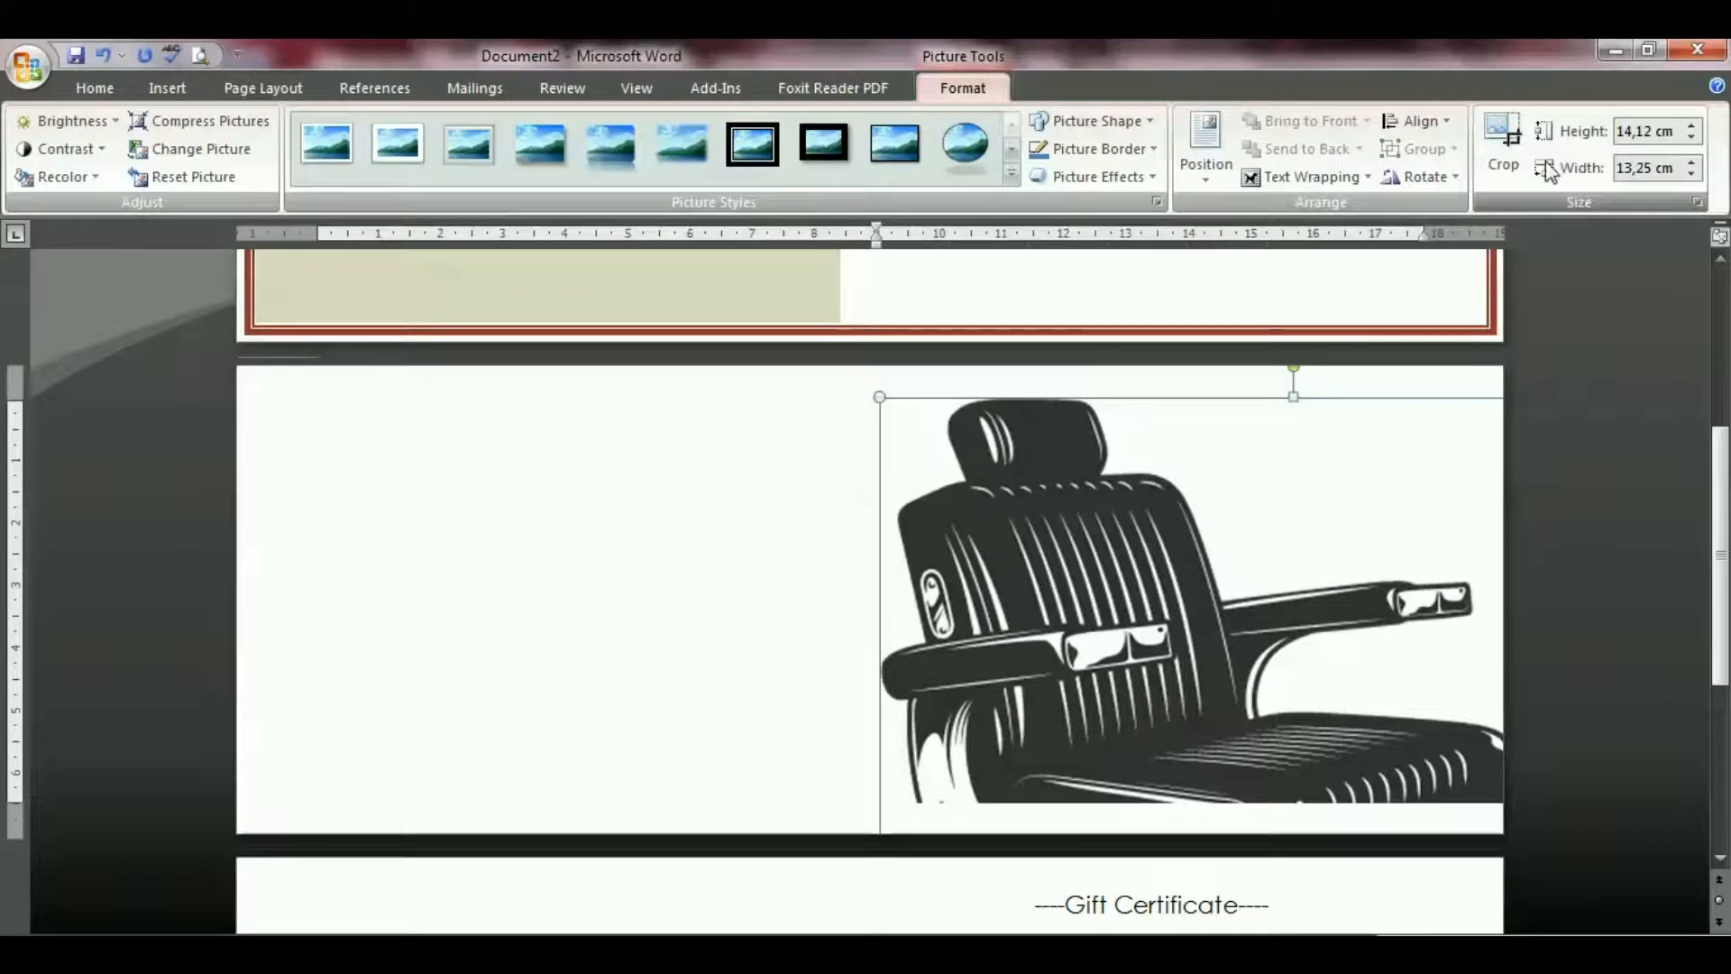
left_click(1357, 185)
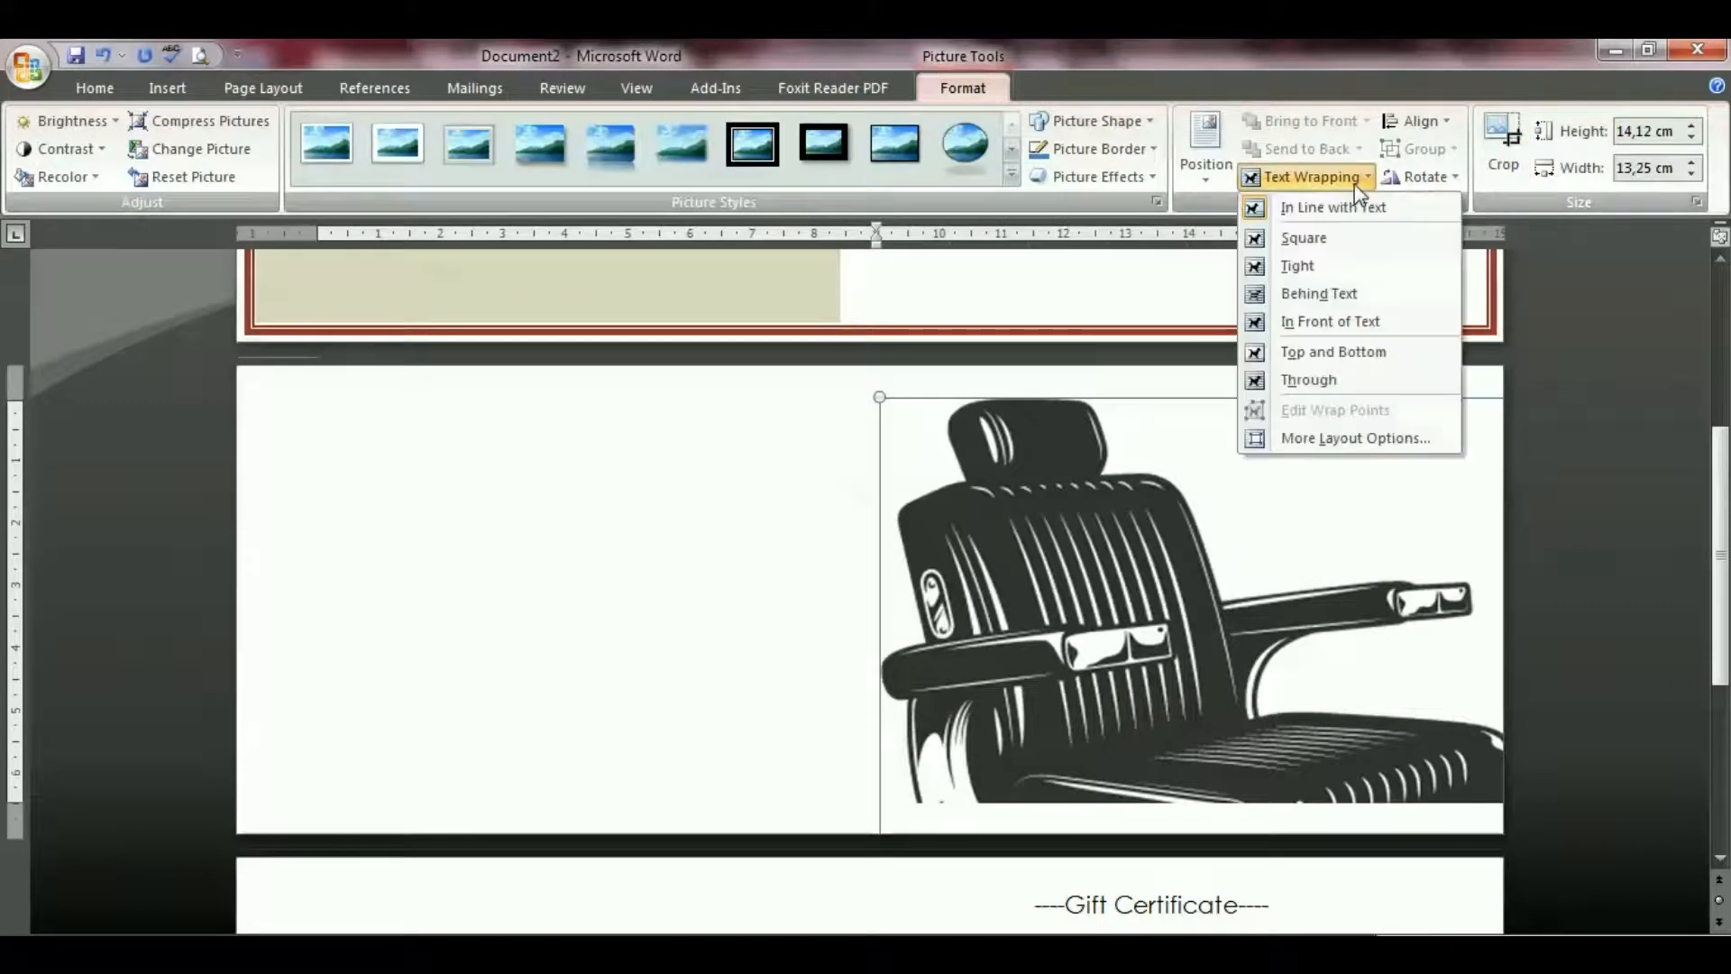
left_click(1323, 319)
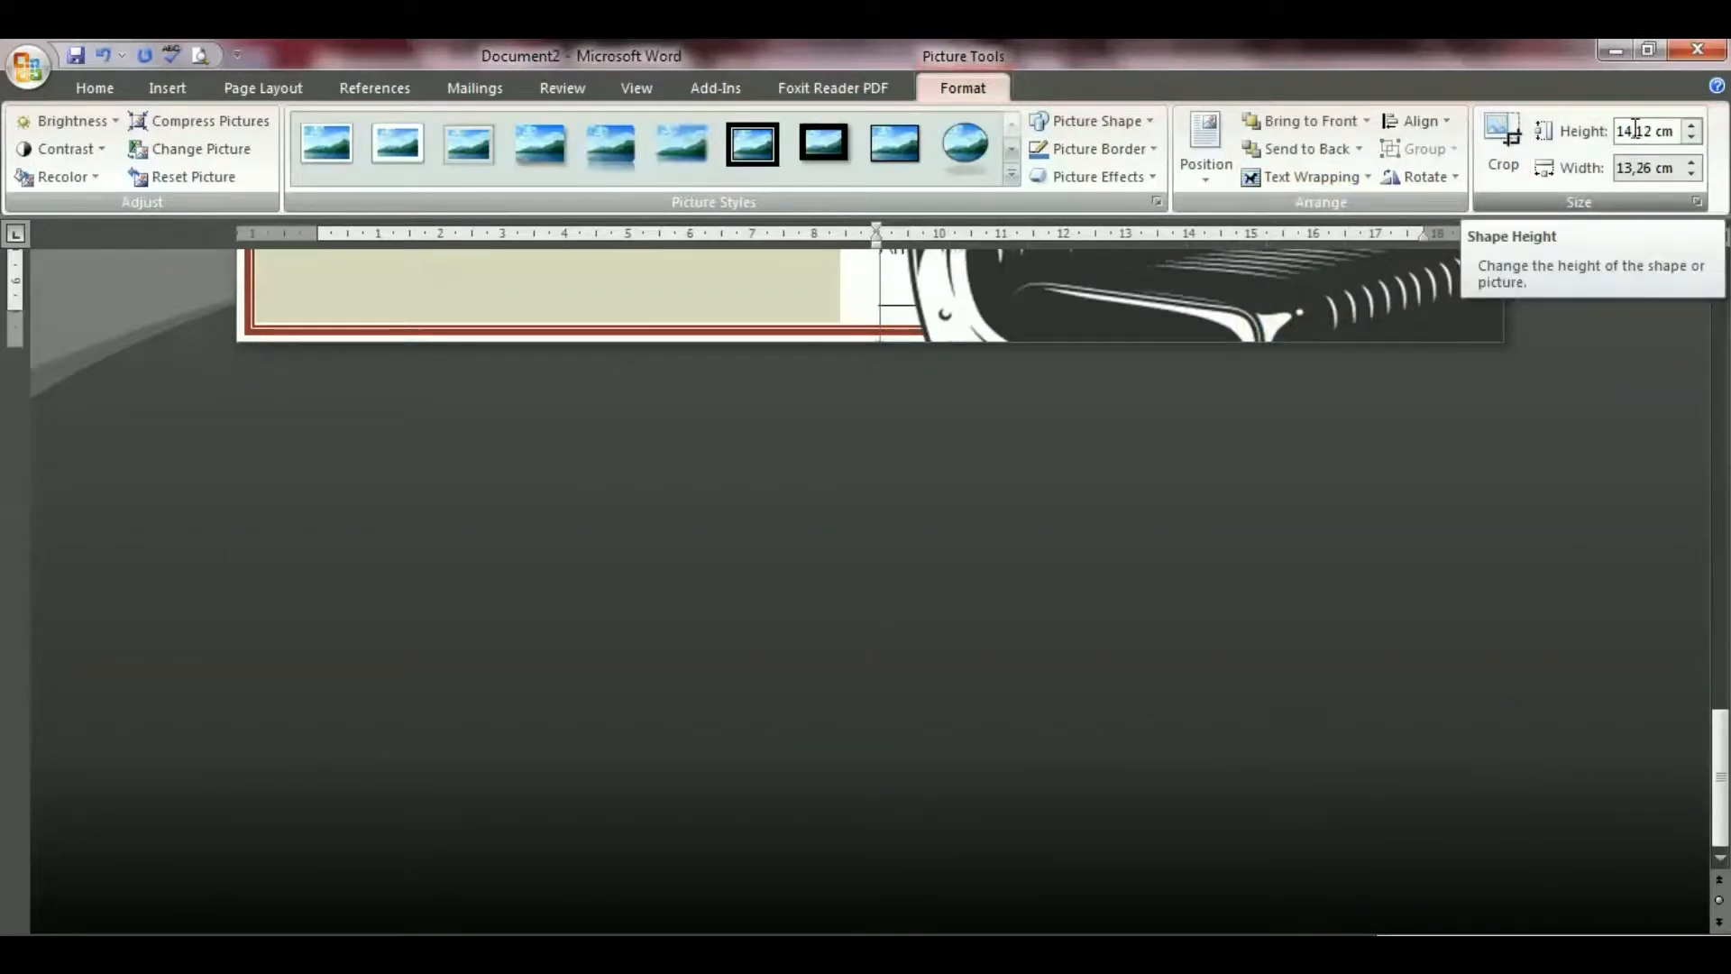
Set the height of the barber chair picture to 5 cm.
left_click(1633, 131)
type("5")
key("Return")
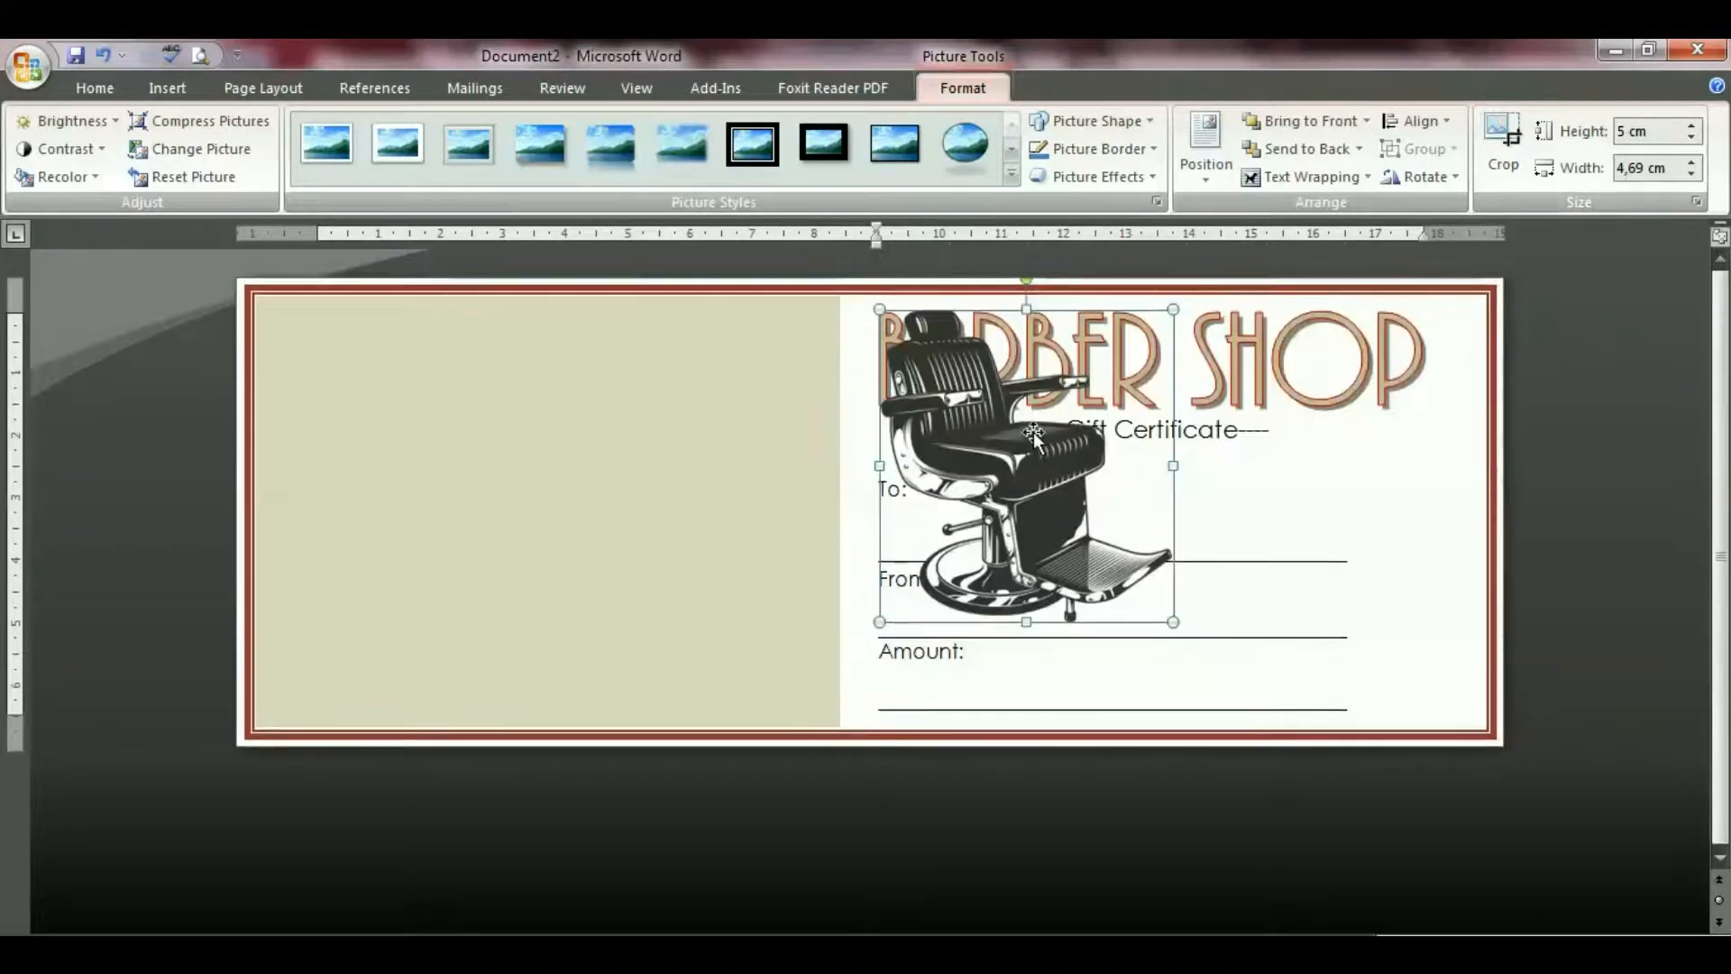
Move the barber chair picture onto the tan rectangle and enlarge it there to about 6.26 cm high.
left_click_drag(1025, 456, 500, 447)
left_click_drag(633, 632, 707, 685)
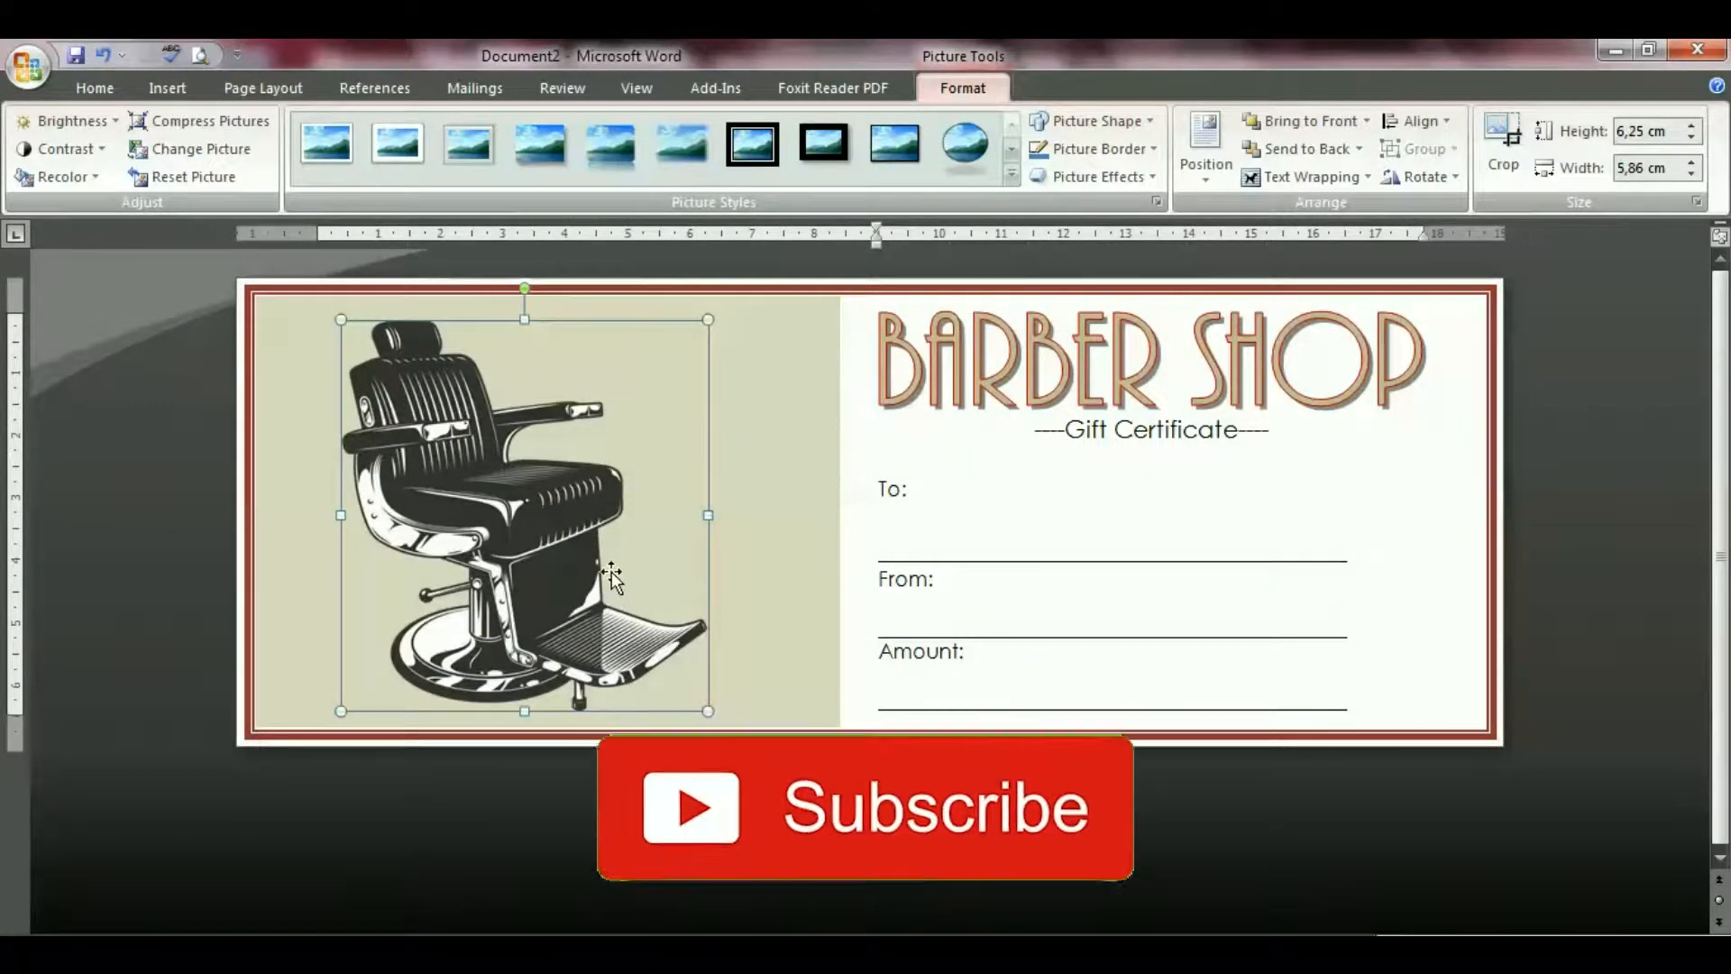
mouse_move(583, 553)
left_mouse_down()
mouse_move(559, 553)
mouse_move(603, 533)
left_mouse_up()
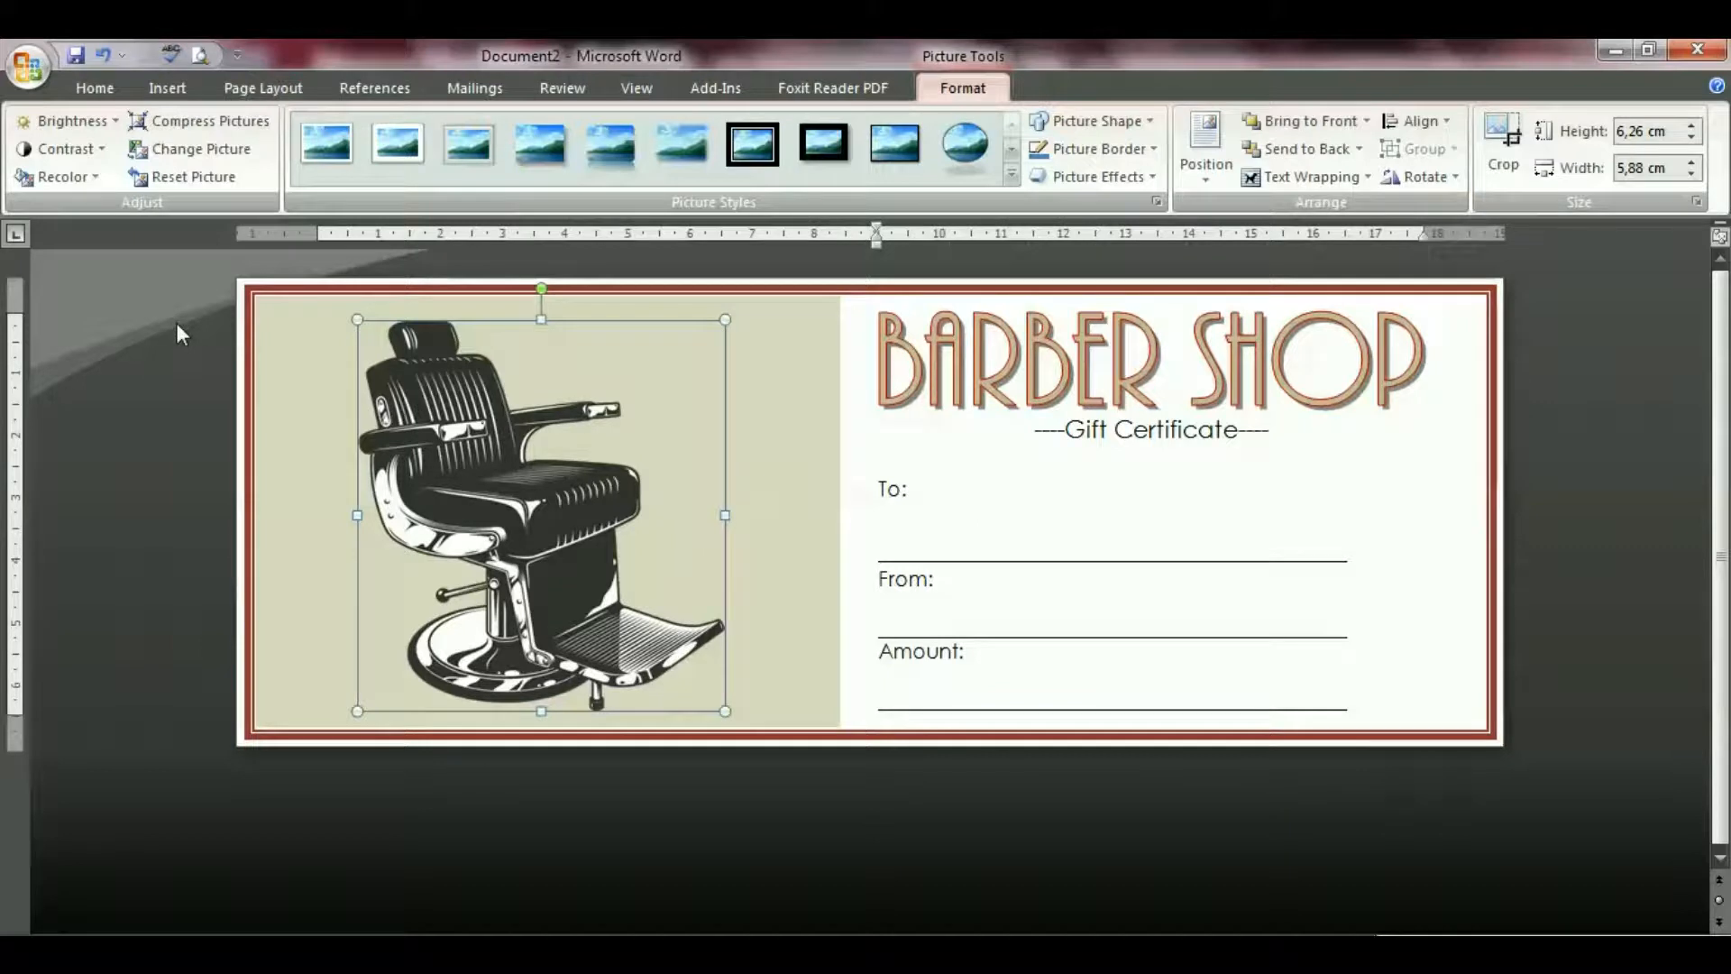
Recolor the barber chair with the red light variation and enlarge it slightly to about 6.42 cm high.
left_click(59, 177)
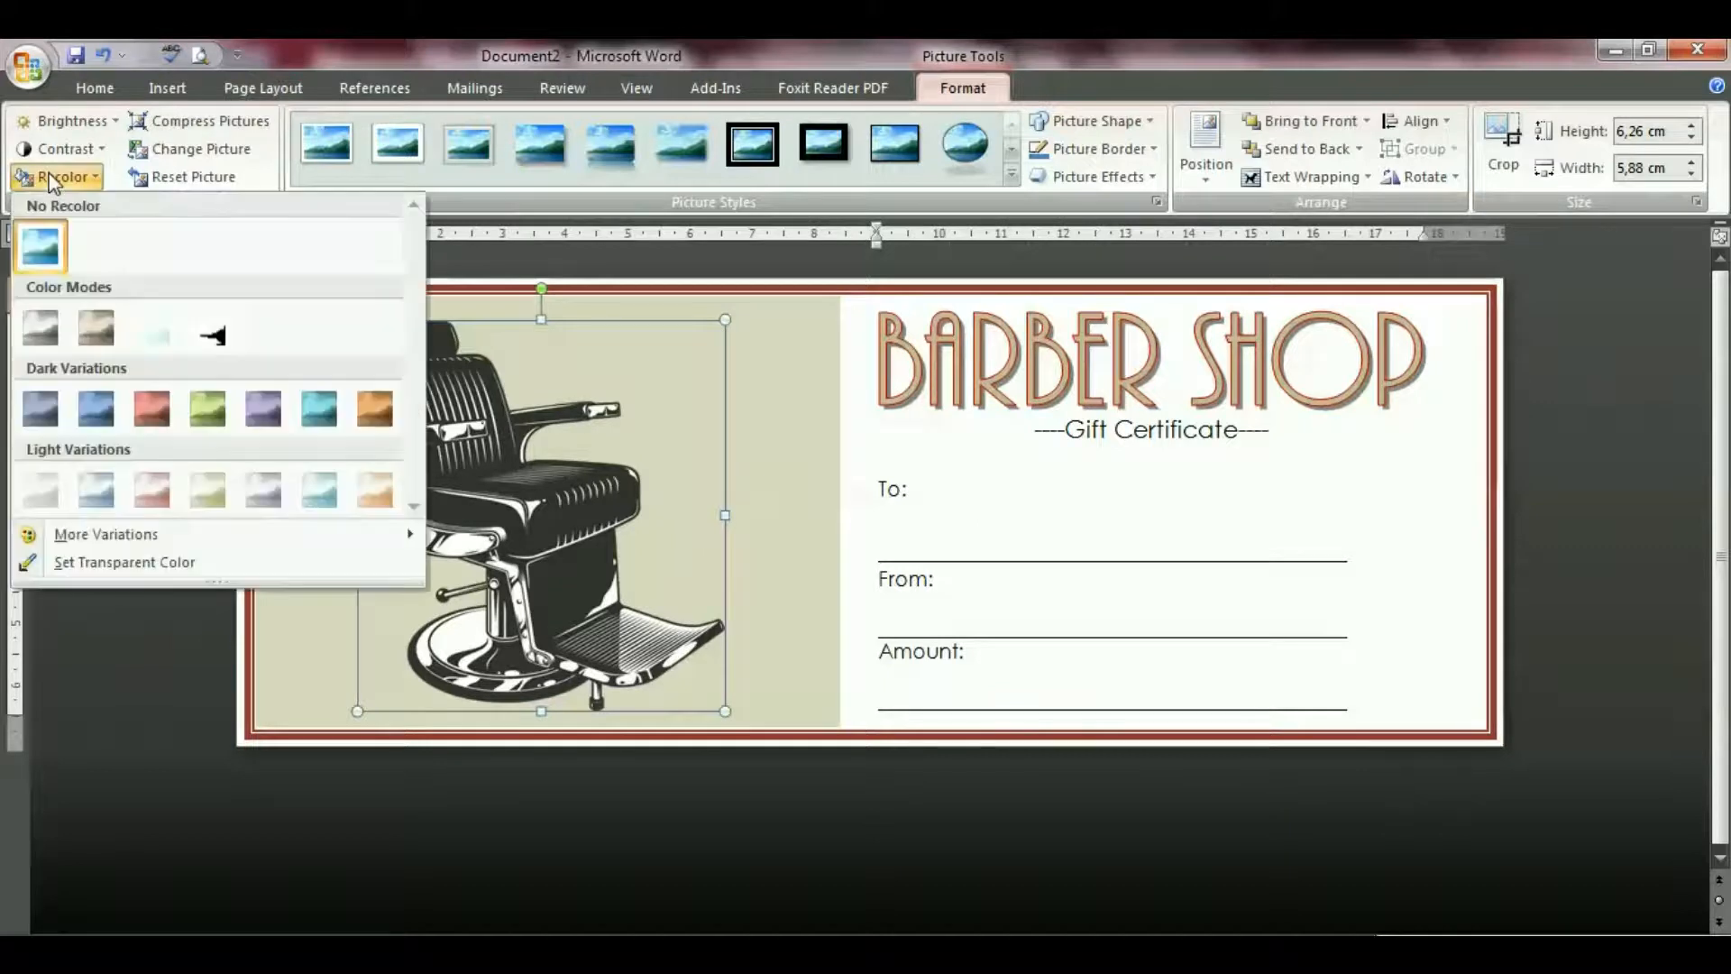
left_click(151, 492)
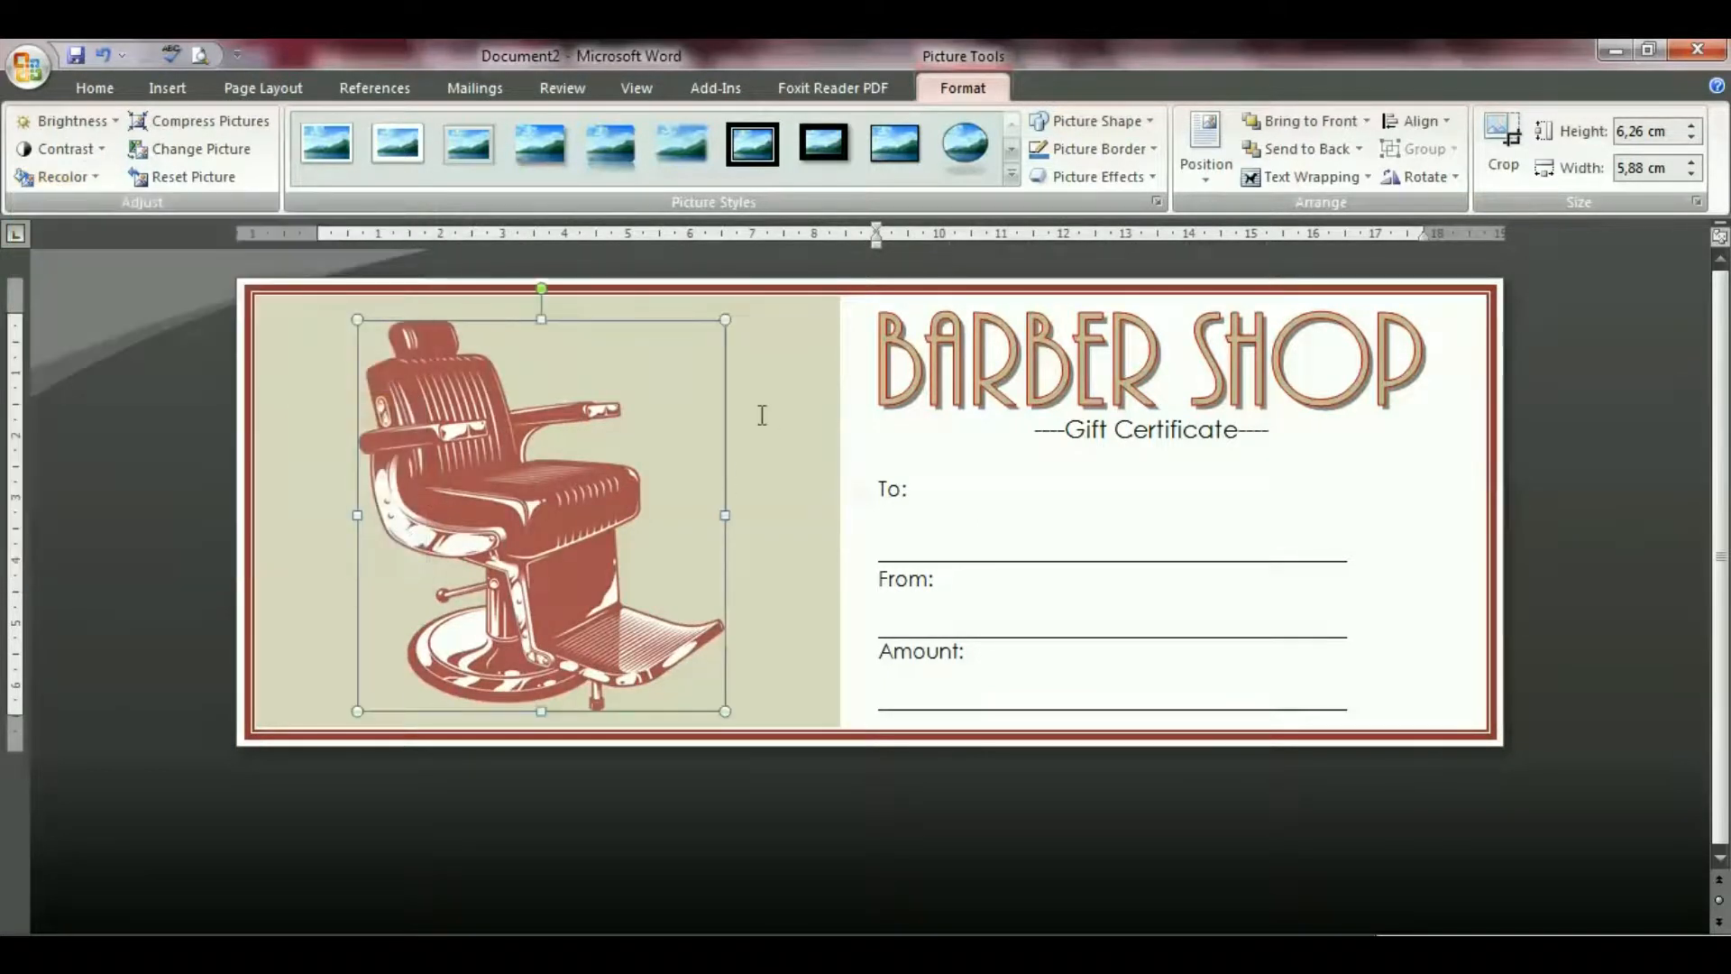
left_click_drag(729, 317, 734, 309)
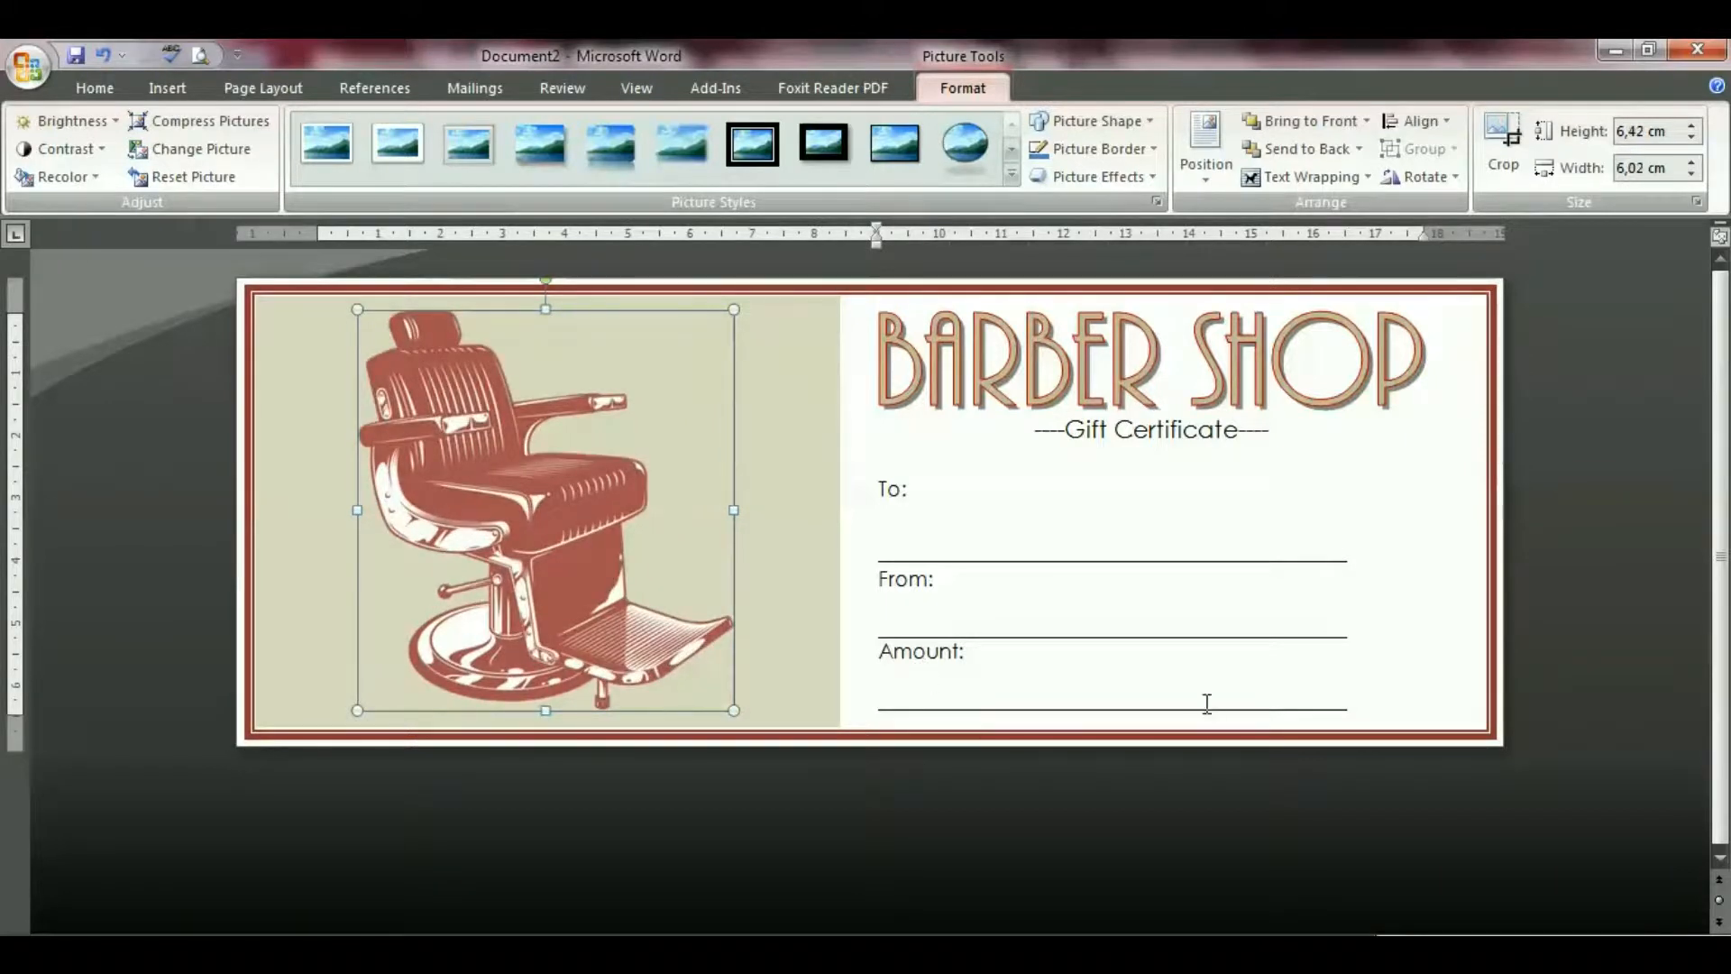
Give the barber chair the last outer shadow of the first row and move it close to the rectangle's outer edge.
left_click(1091, 177)
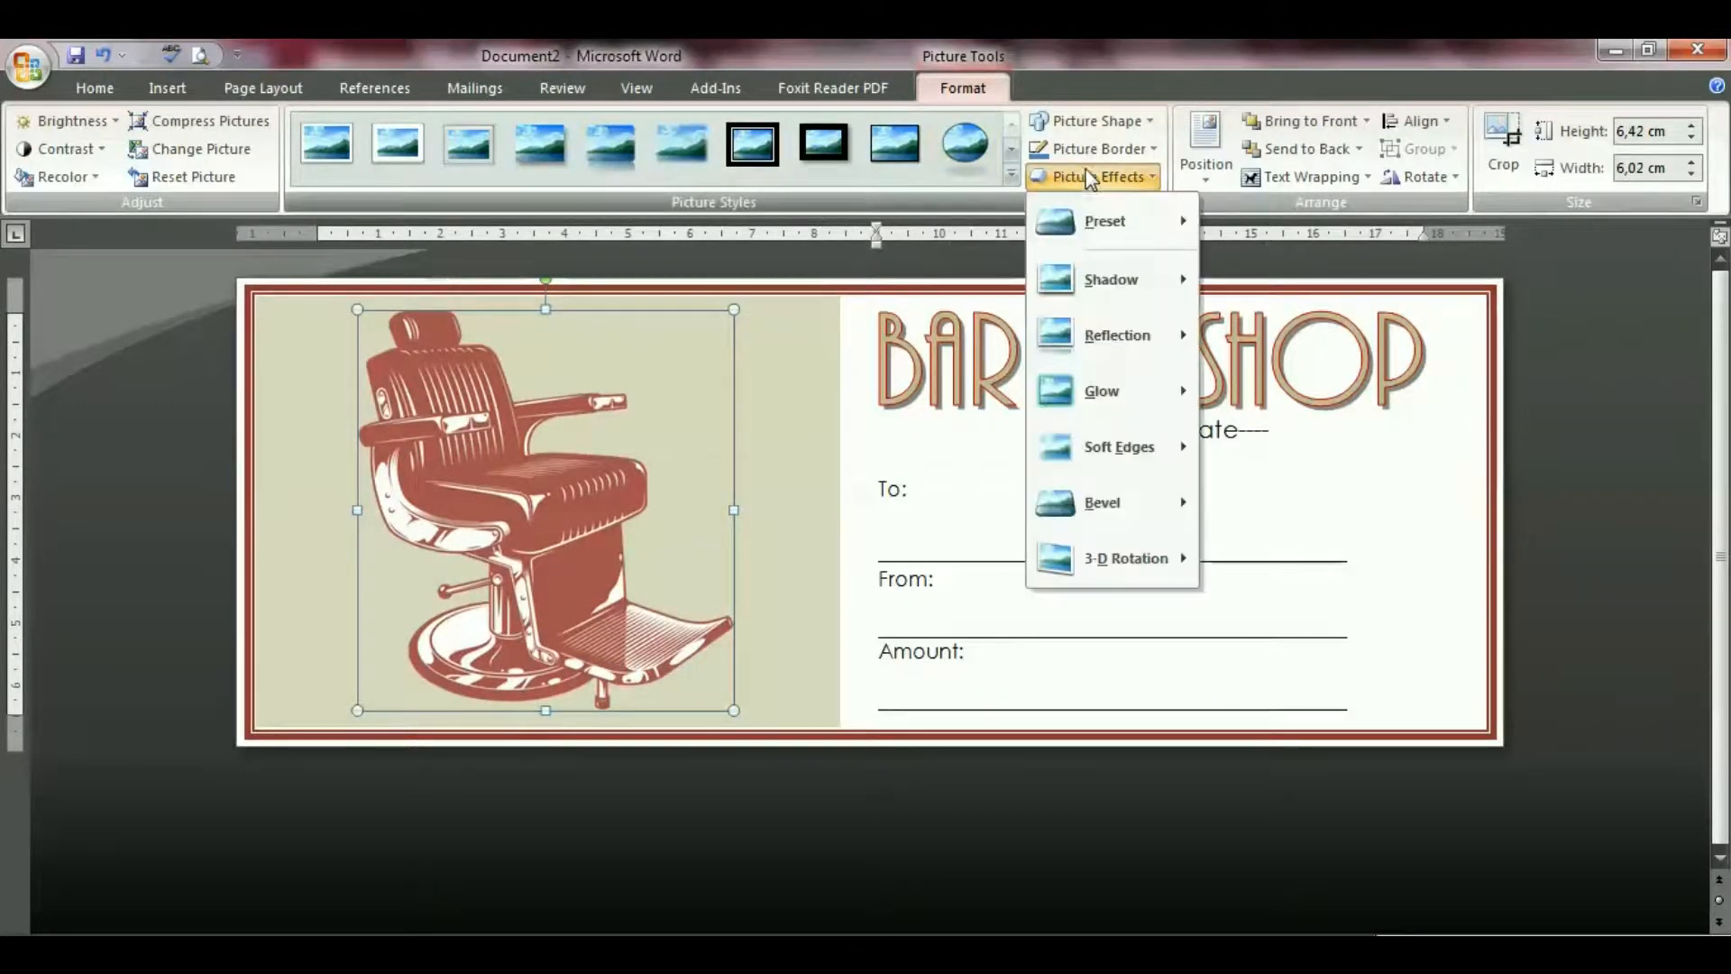
mouse_move(1111, 280)
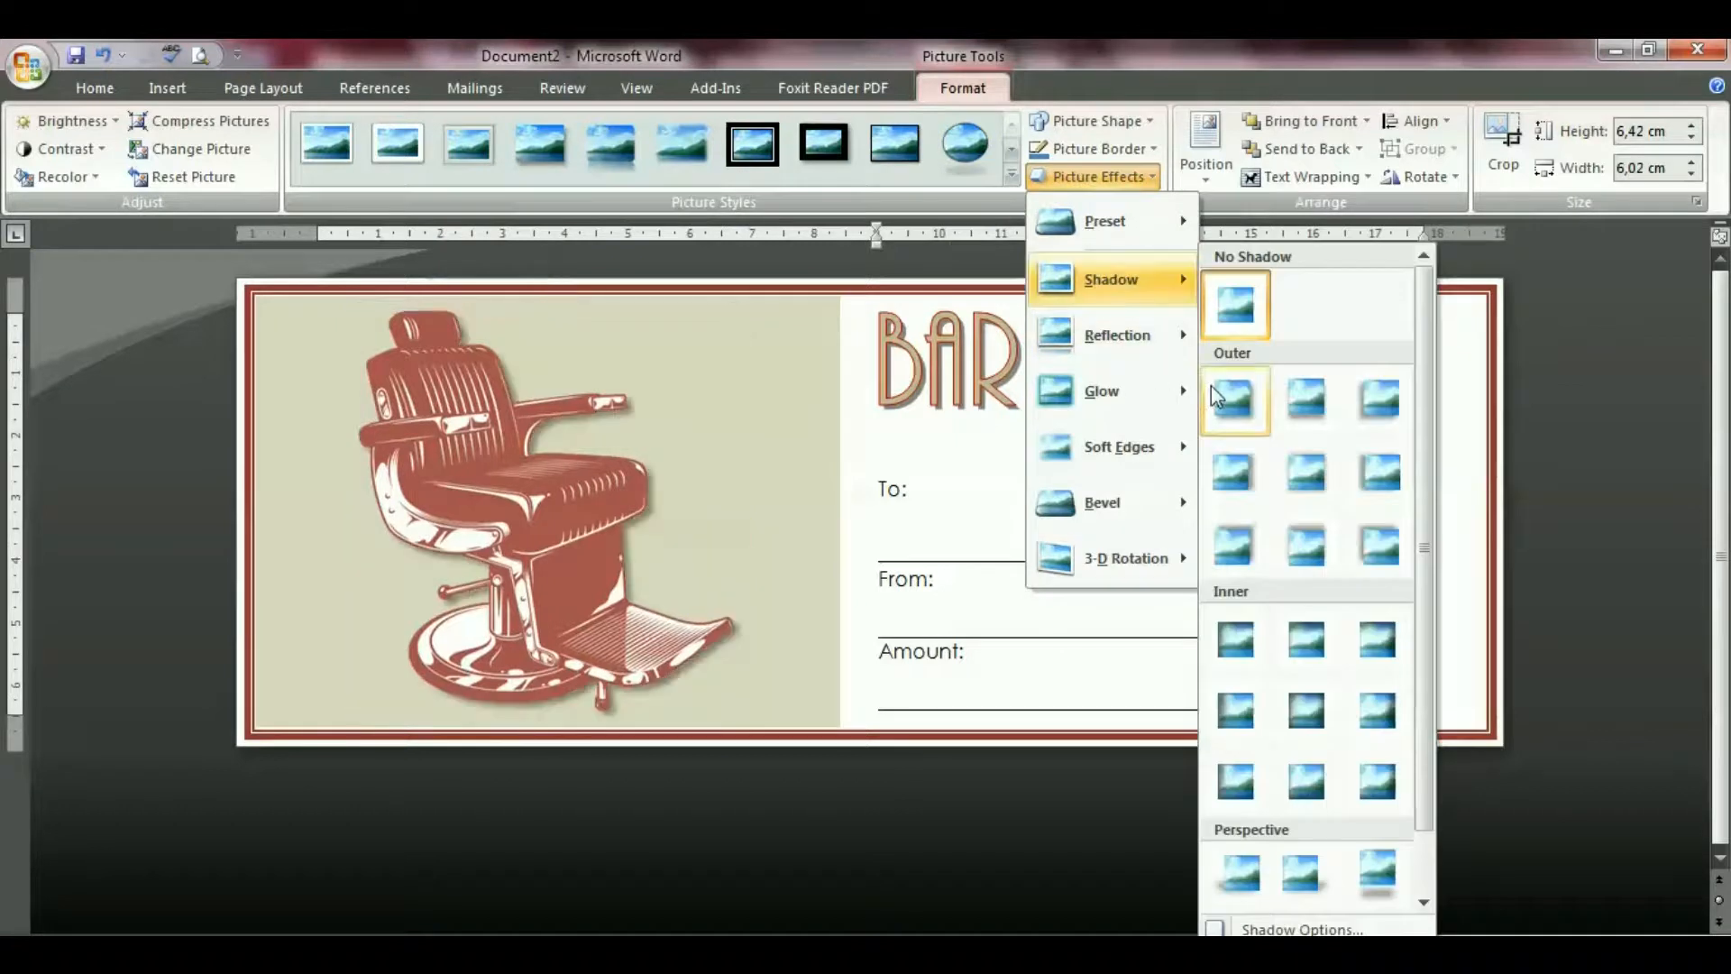
left_click(1357, 389)
left_click_drag(696, 477, 626, 469)
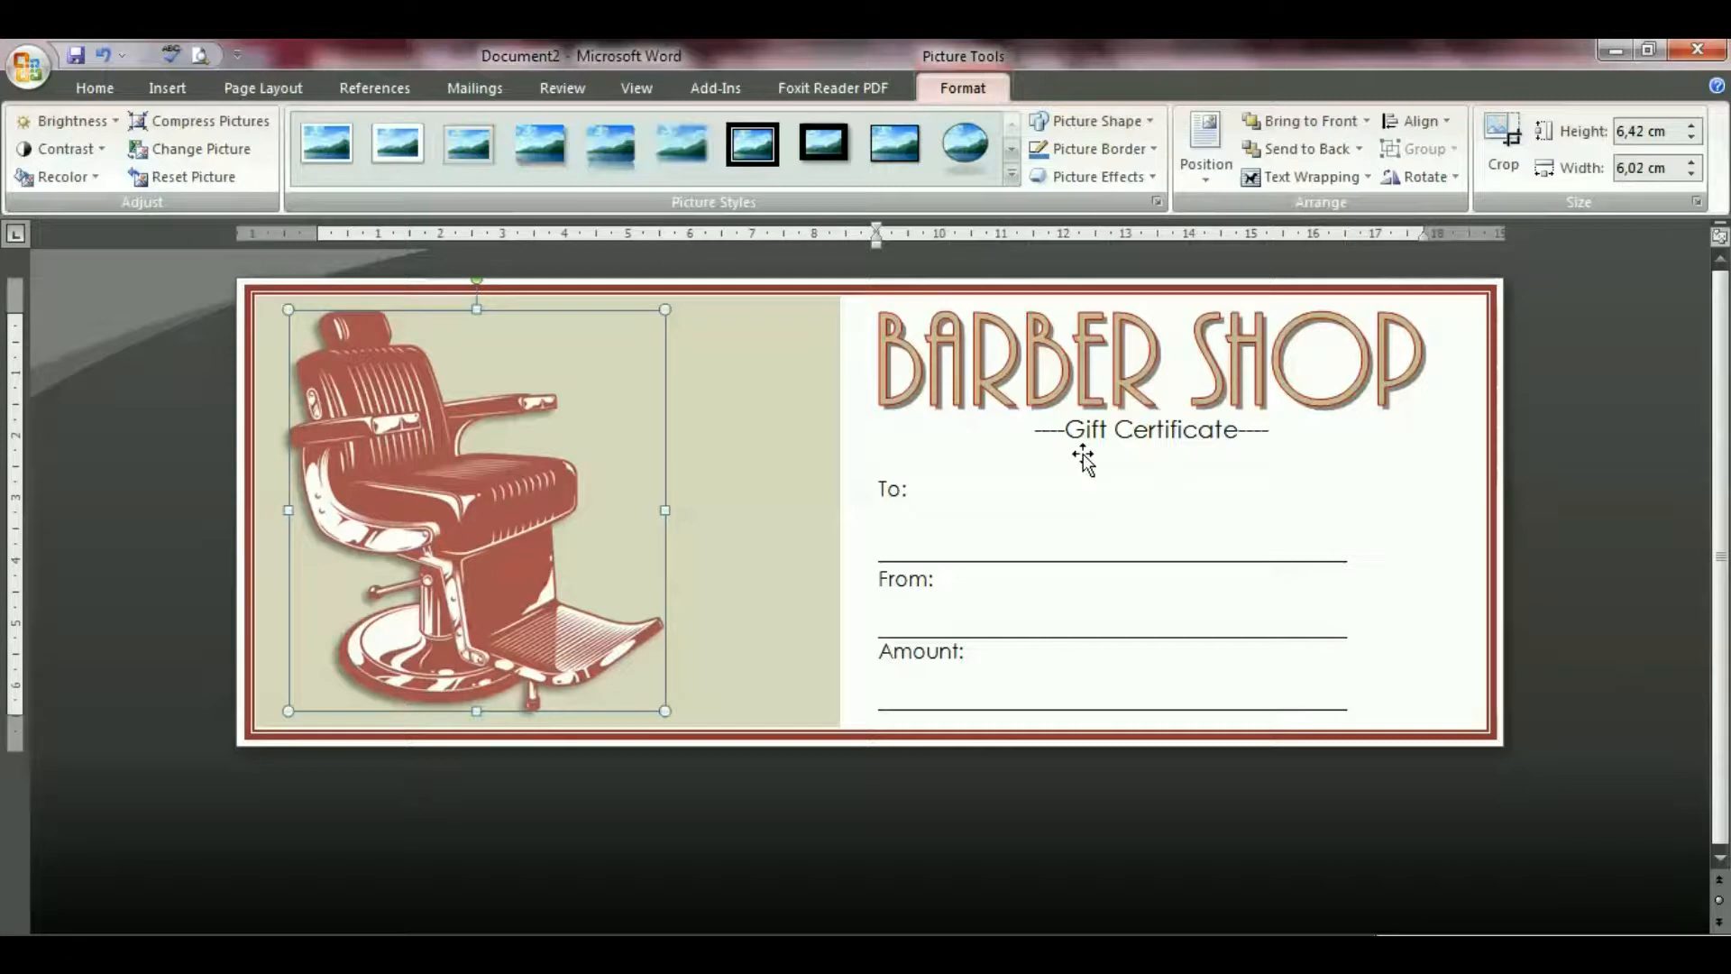
Narrow the tan rectangle until its inner edge sits just beyond the barber chair's footrest.
left_click(1129, 439)
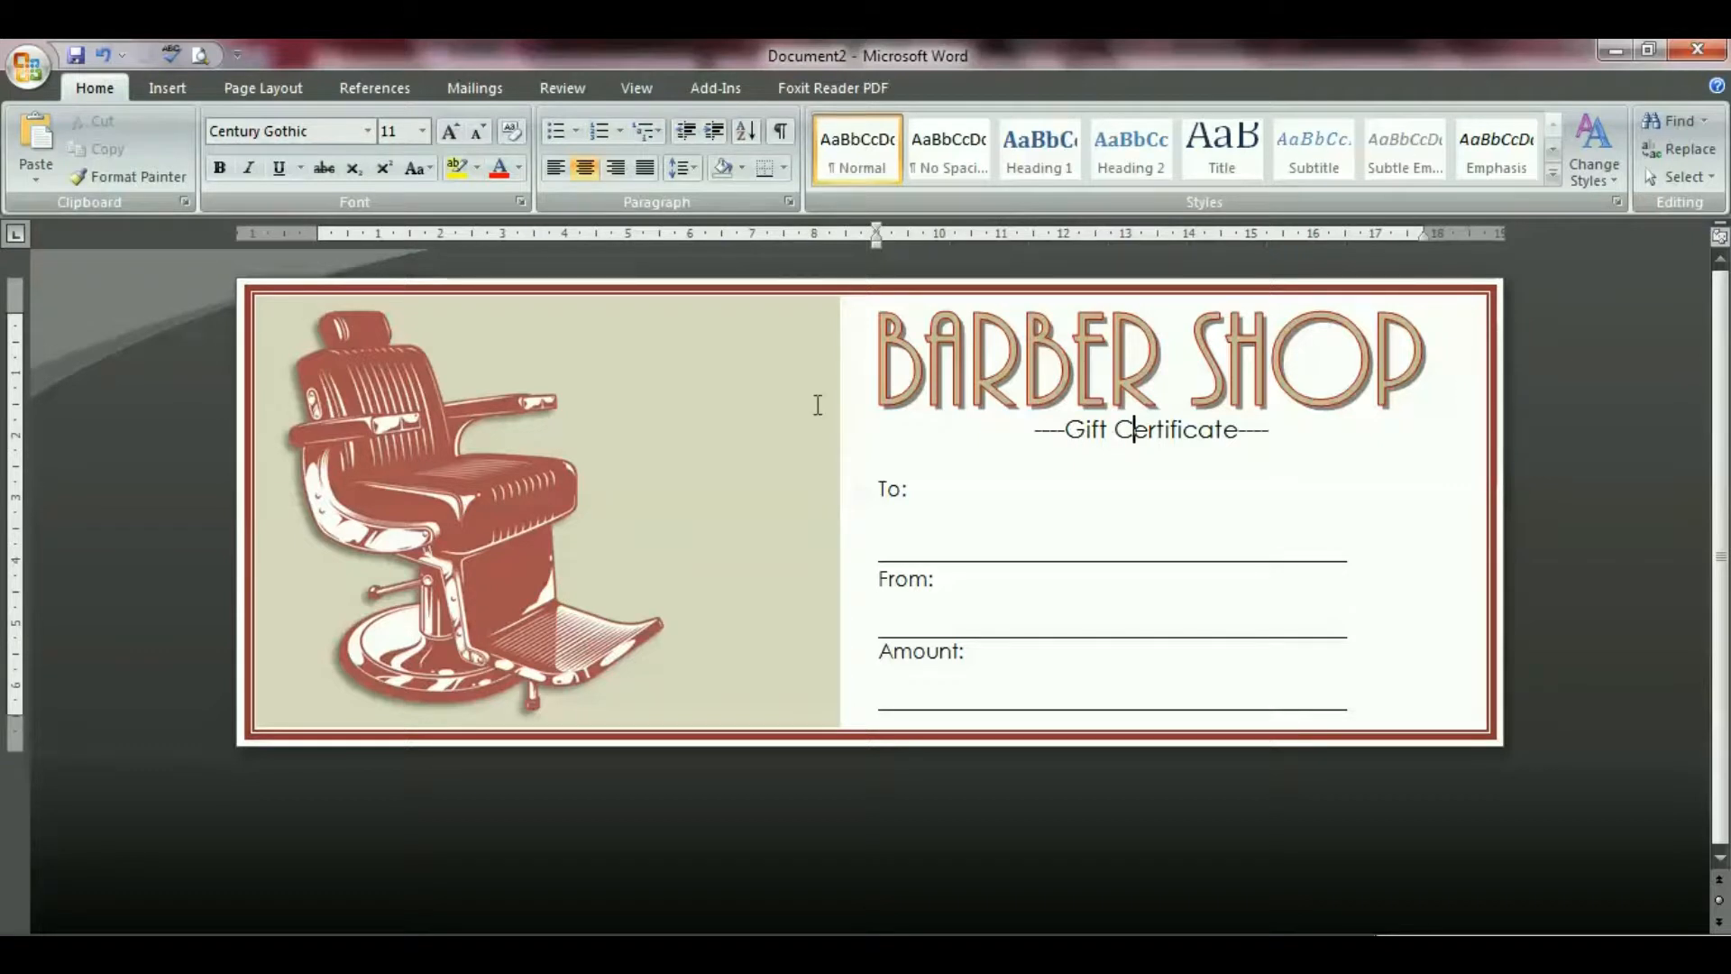
left_click(826, 714)
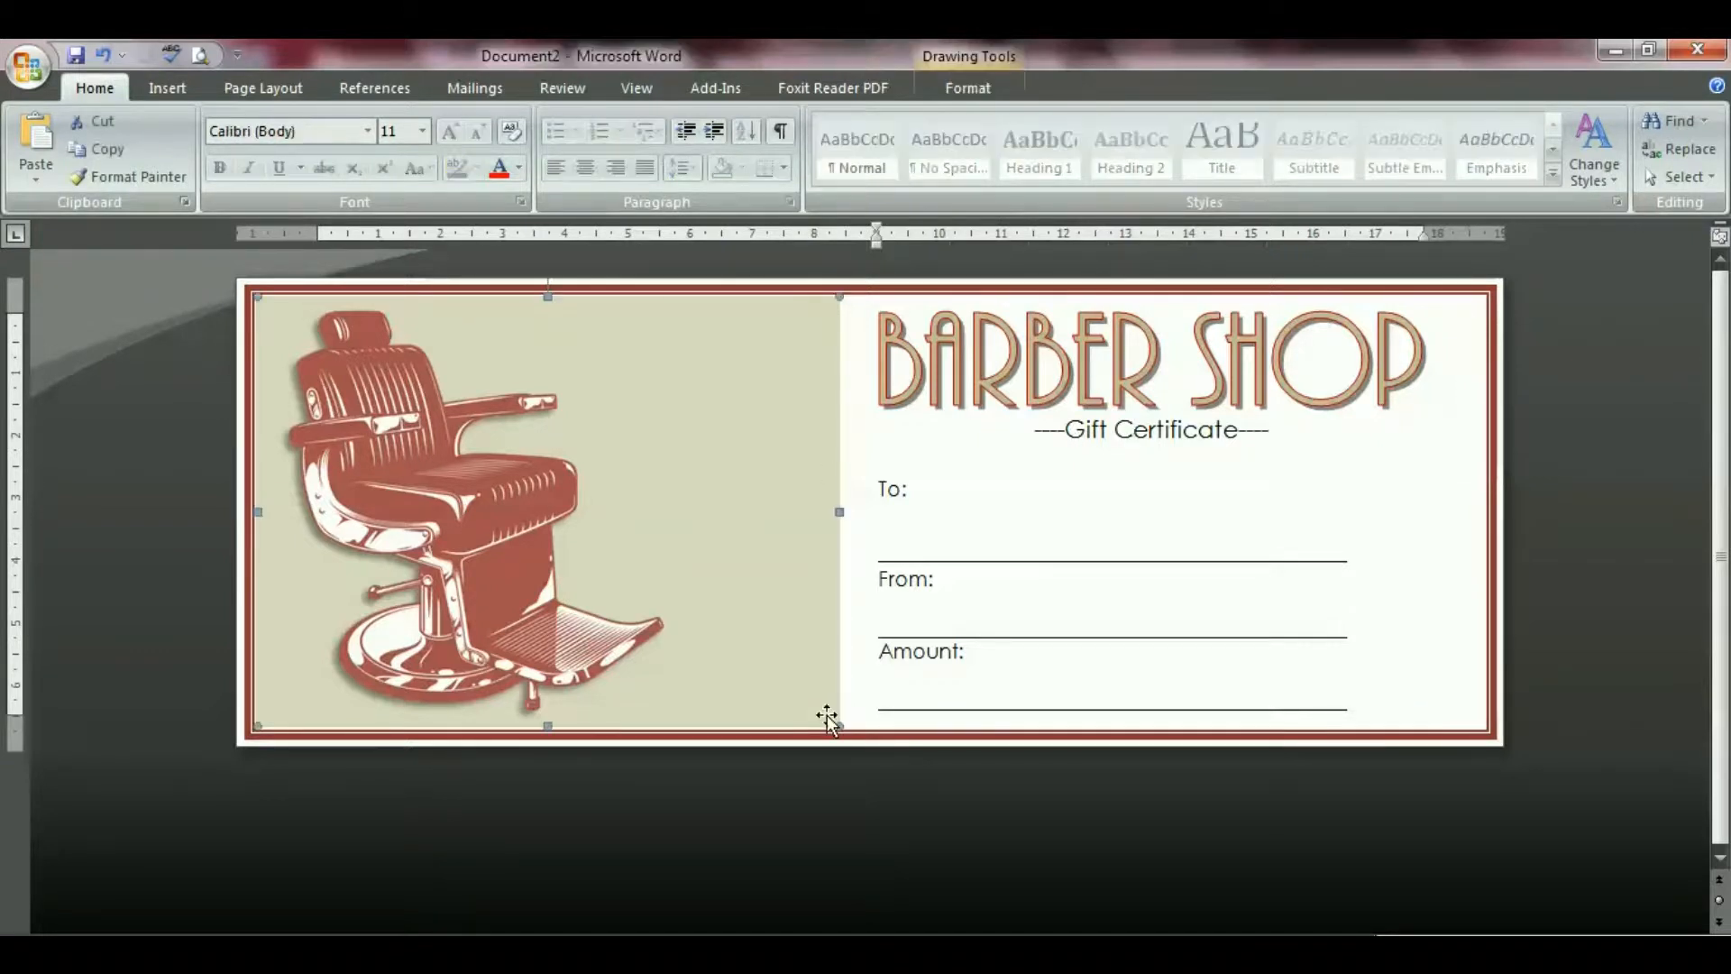
left_click_drag(834, 512, 715, 511)
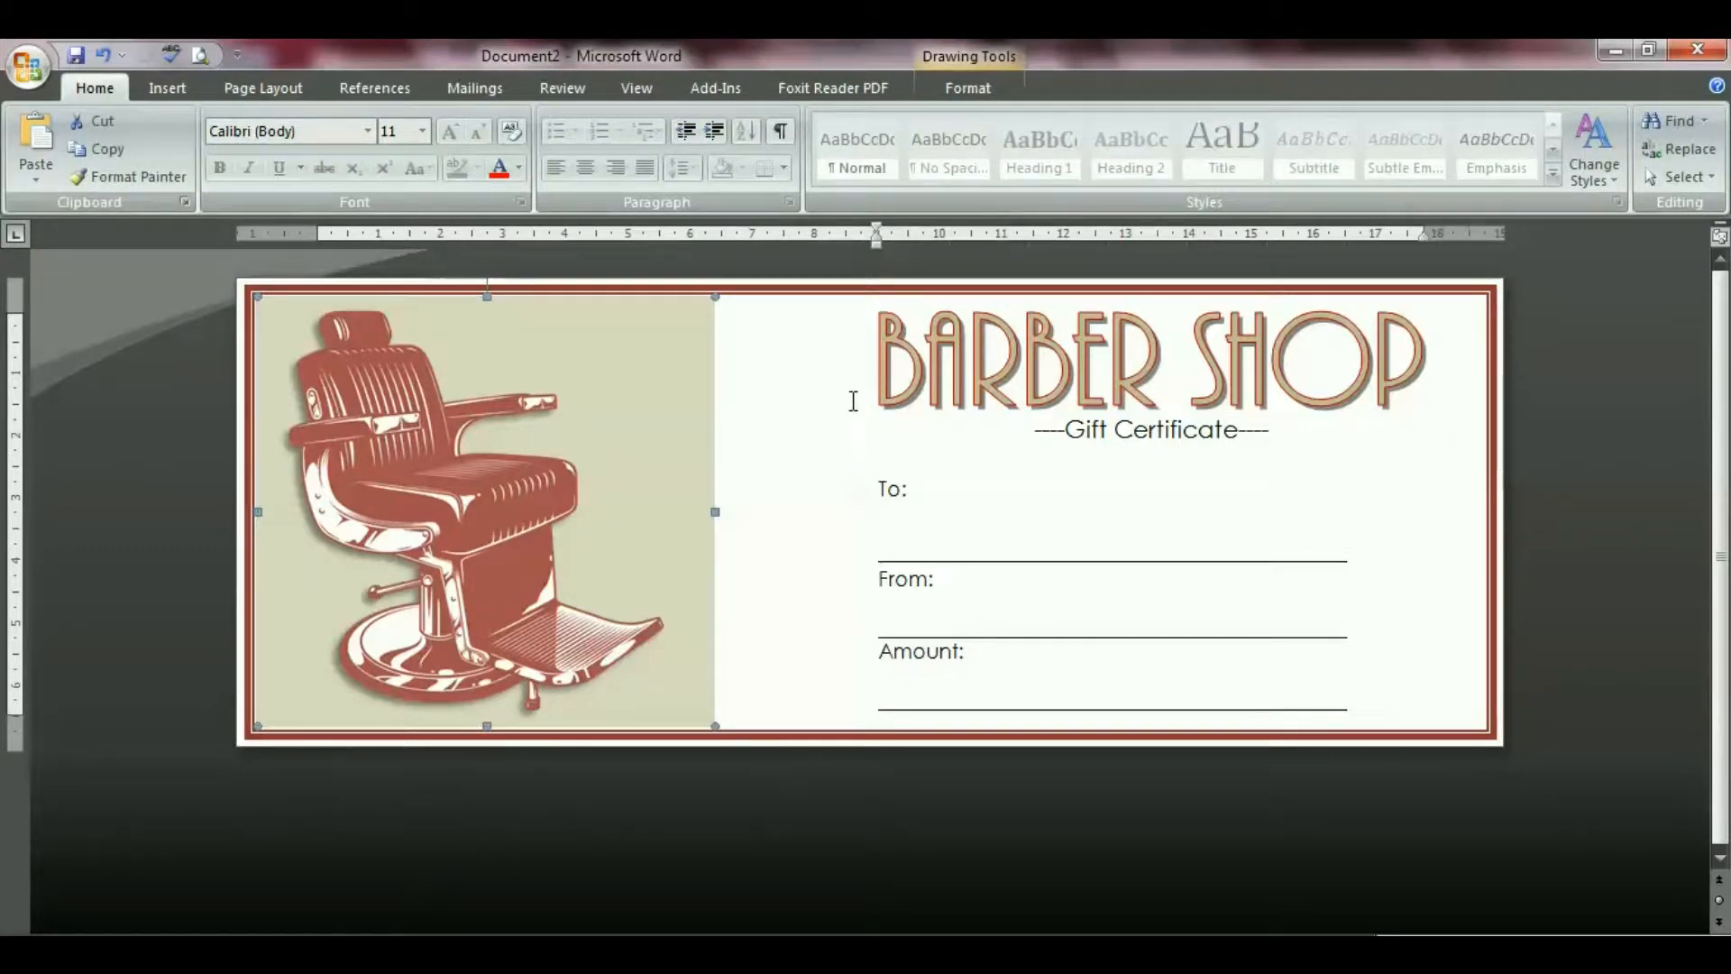
Move the left indent of all certificate text to about 7 cm and justify the Gift Certificate line.
left_click_drag(853, 400, 946, 698)
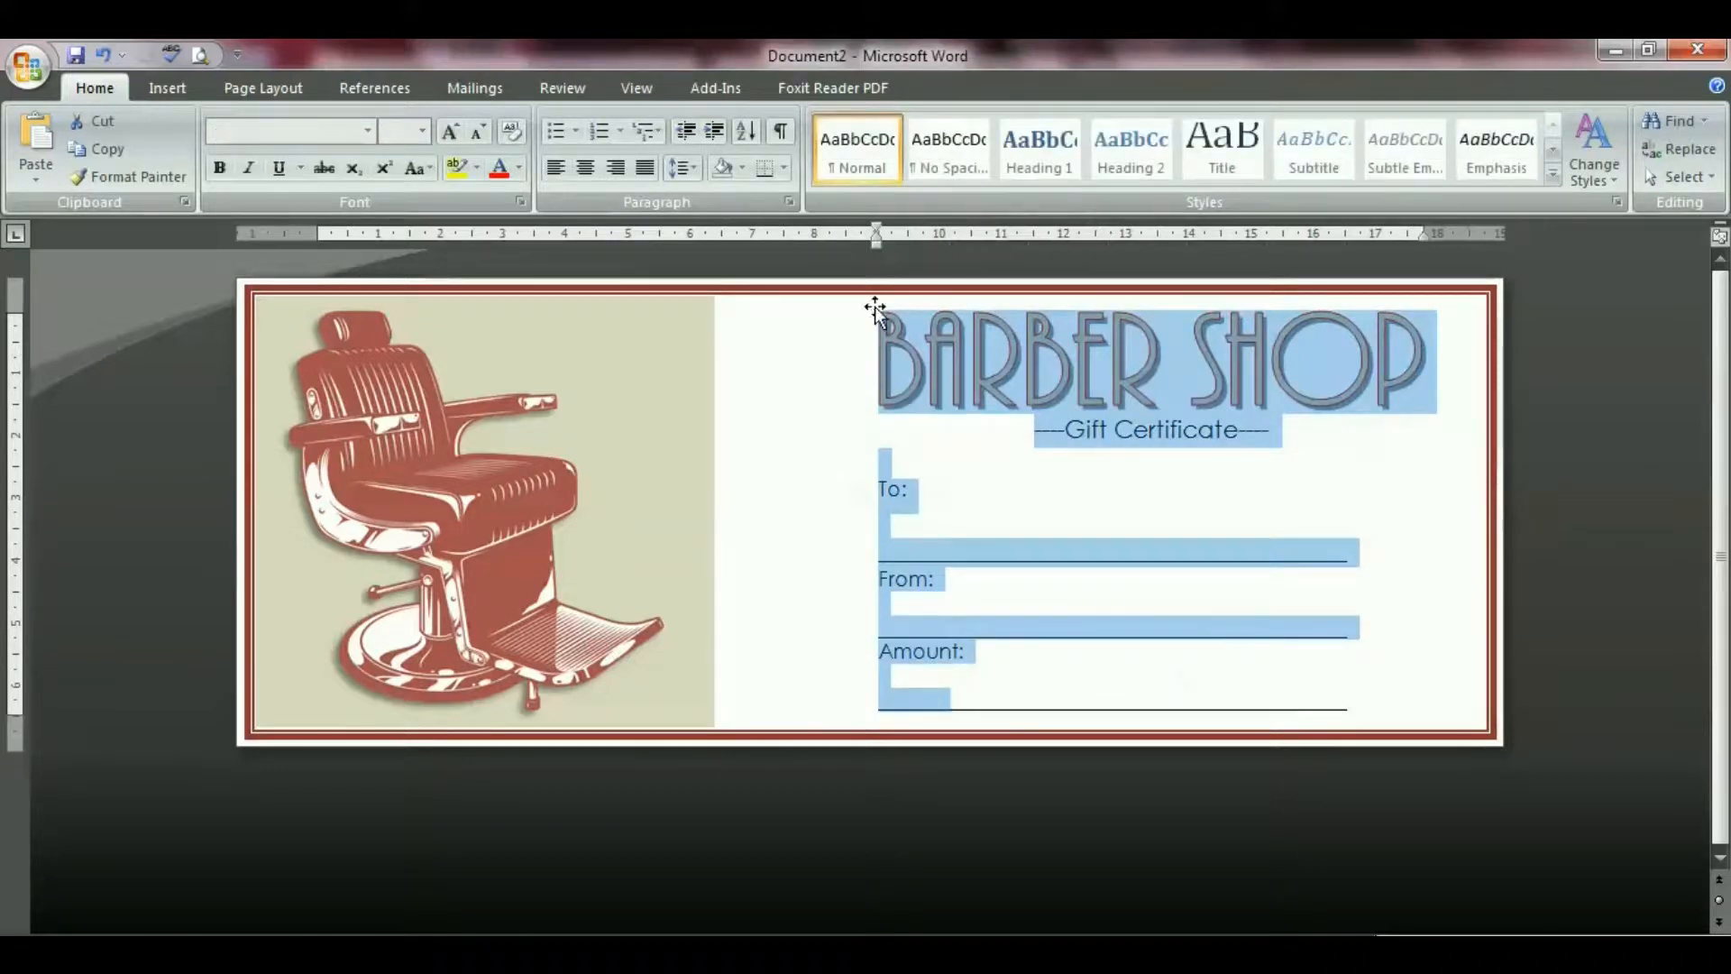
left_click_drag(876, 246, 752, 243)
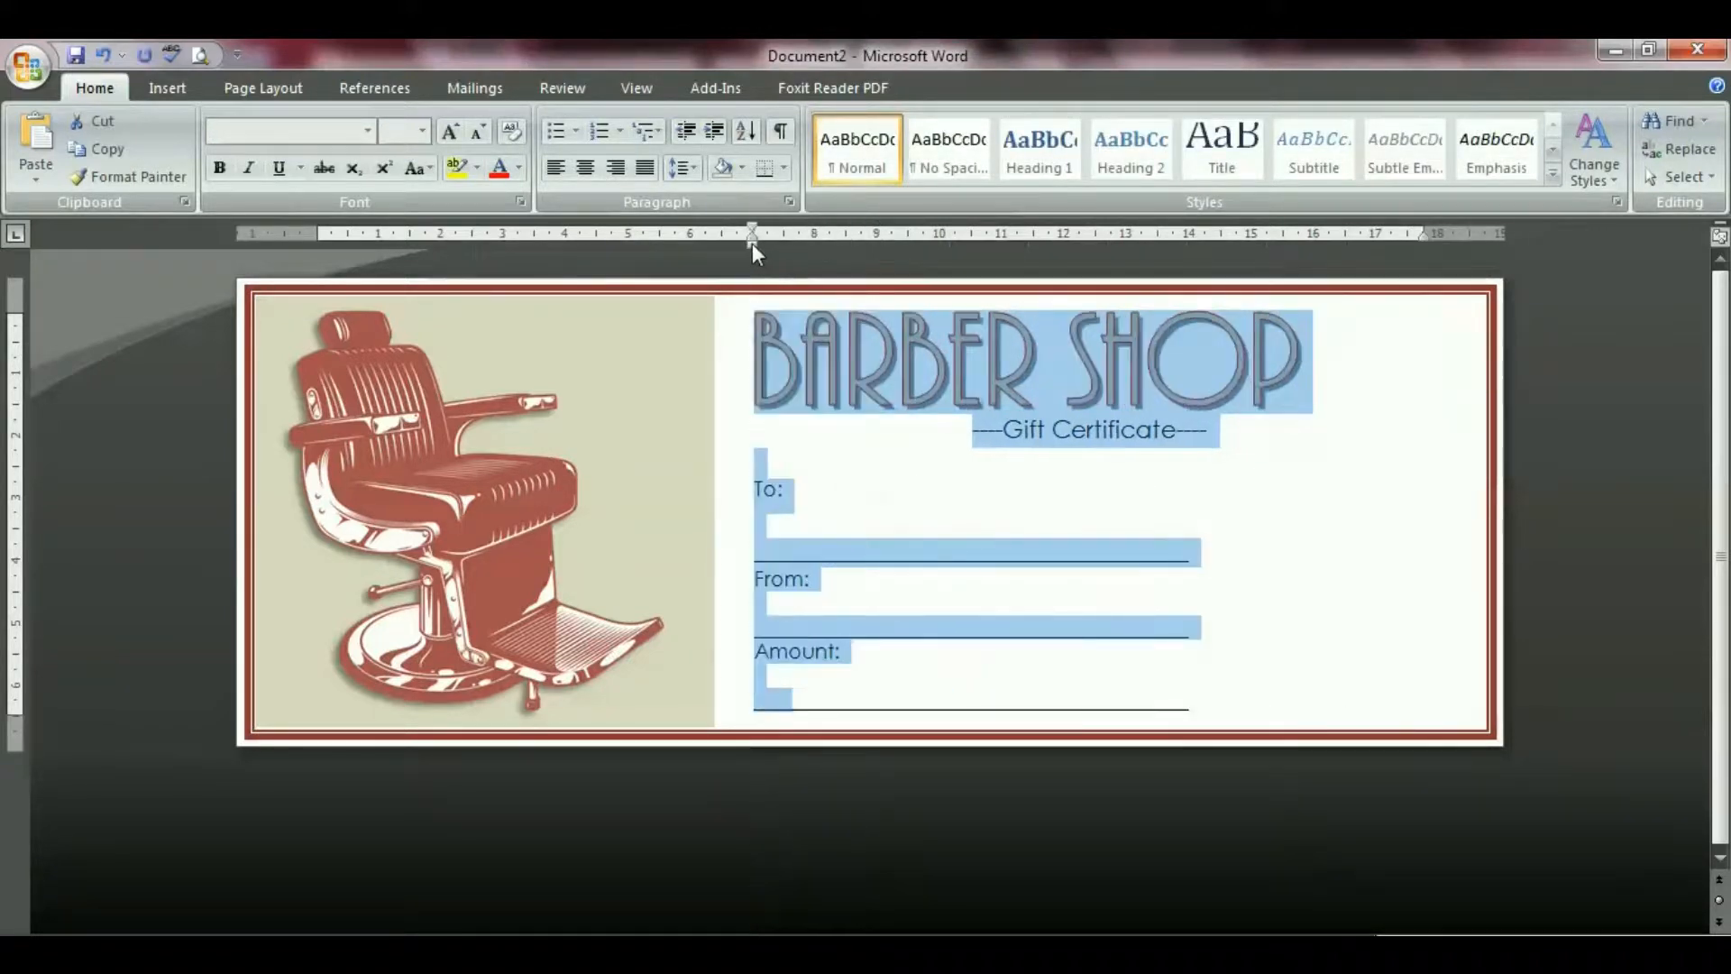
left_click(1118, 368)
left_click(1039, 424)
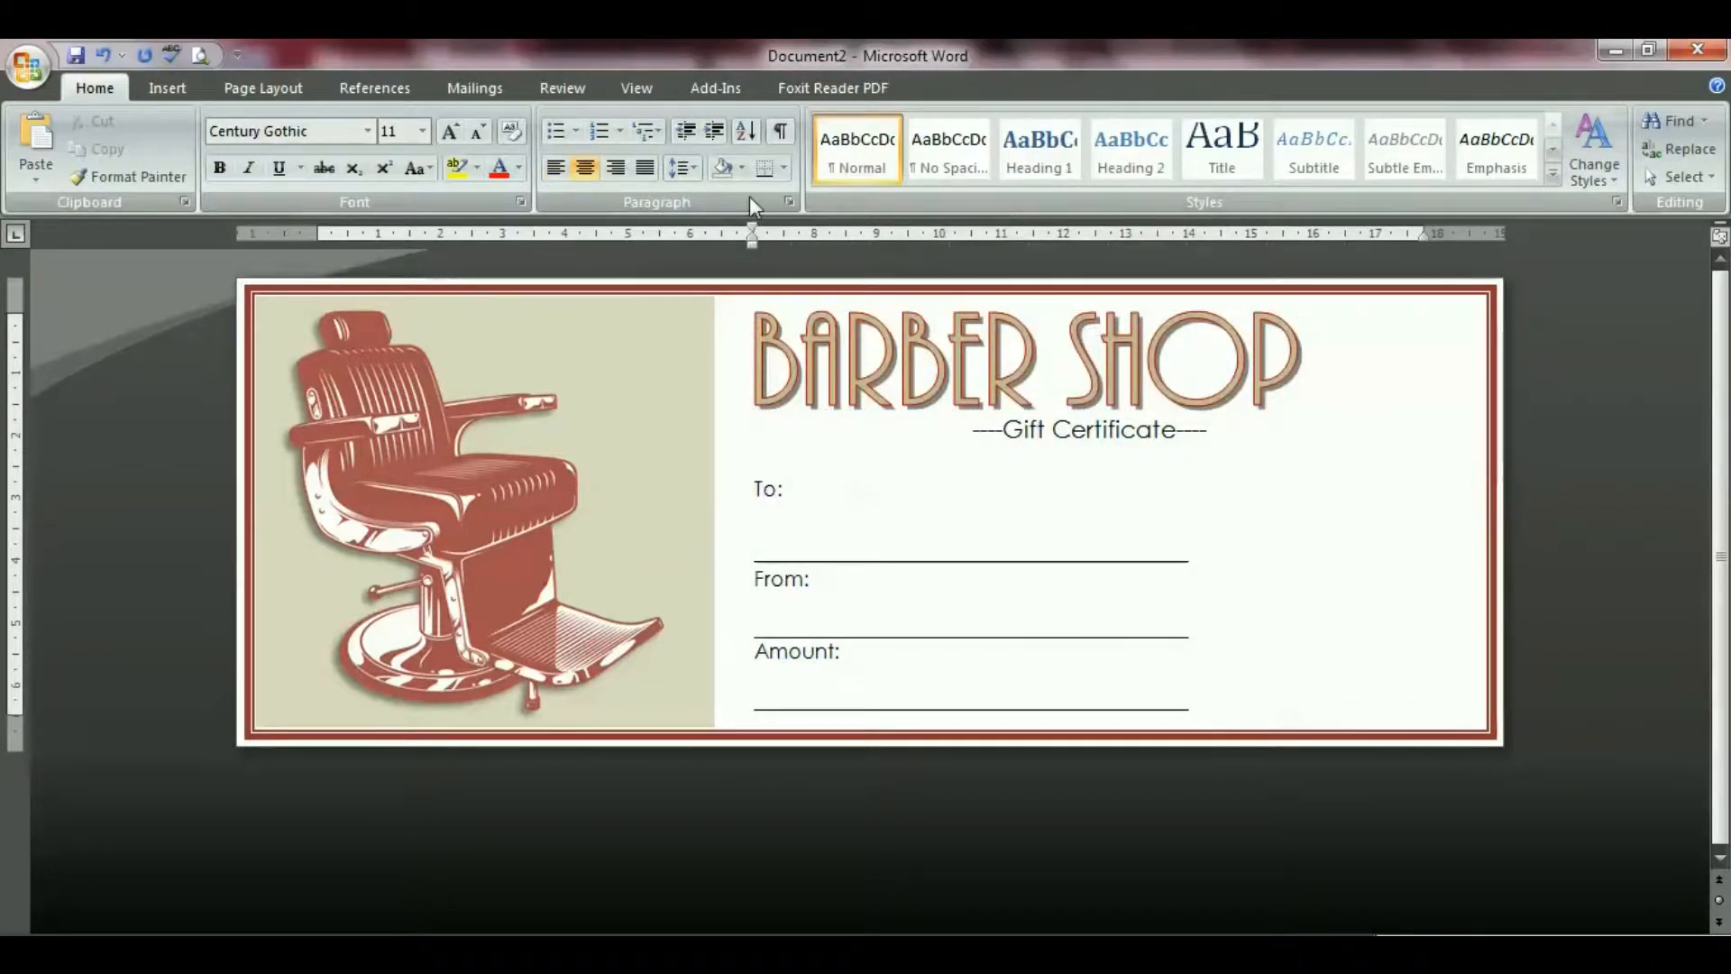
left_click(645, 174)
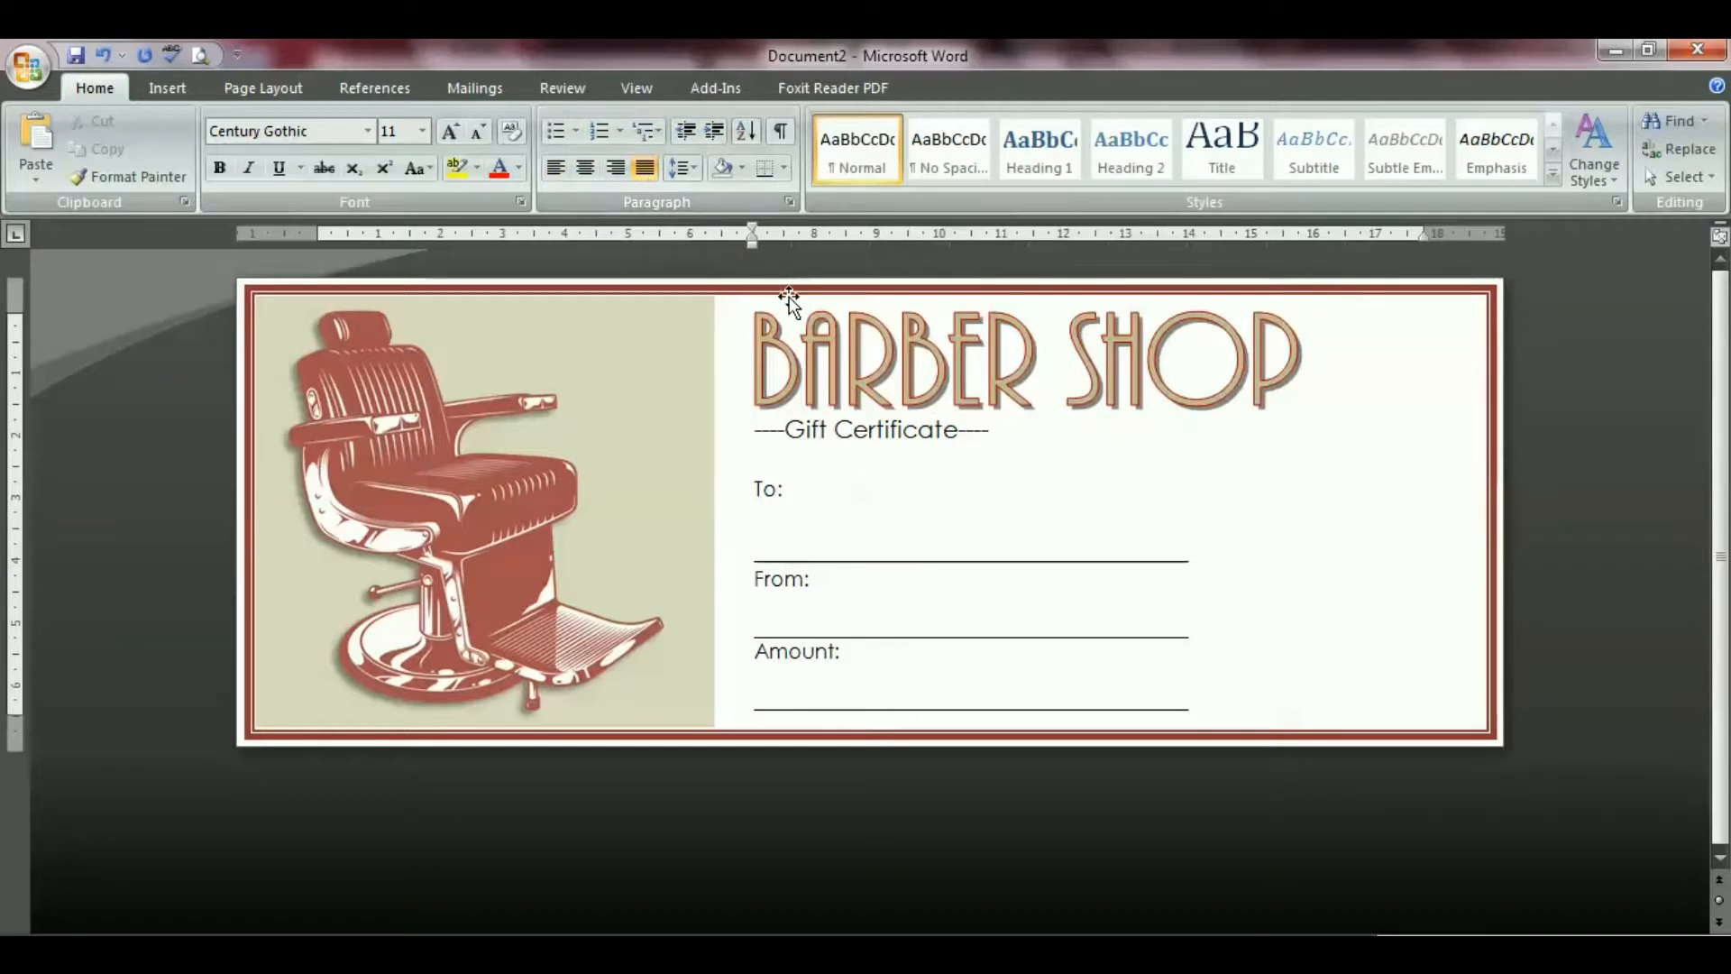
Try to shift the Gift Certificate line under the middle of the title with tabs, and undo those changes.
left_click(754, 434)
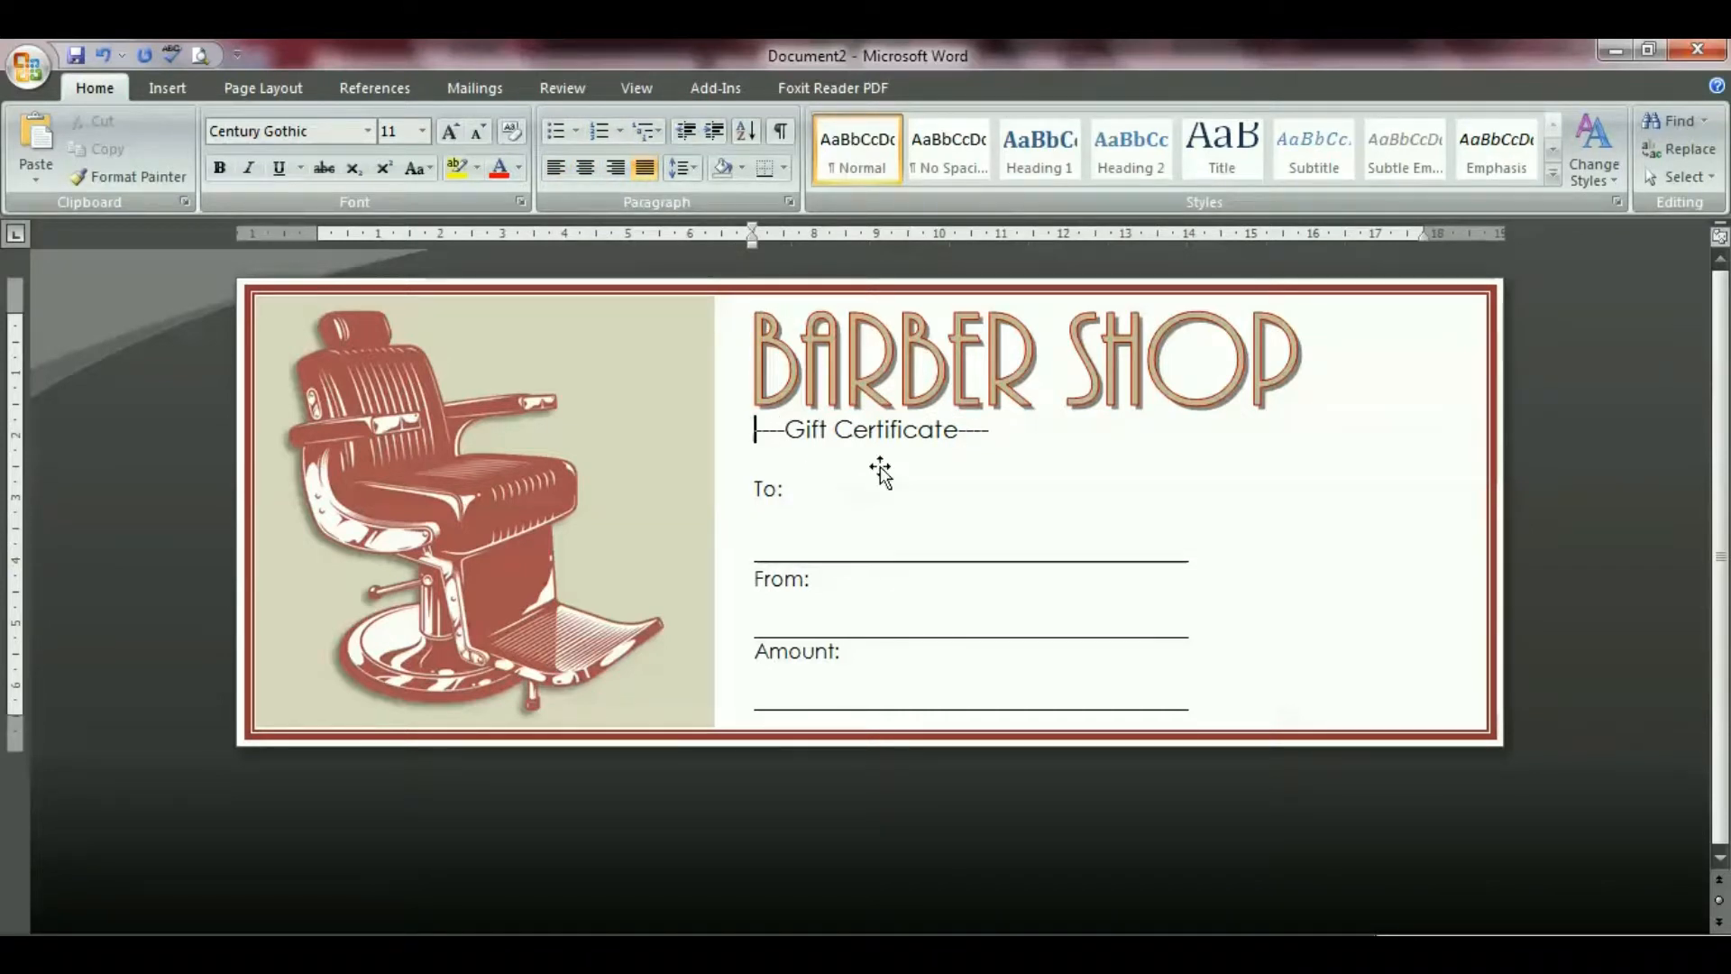
key("Tab")
key("Tab")
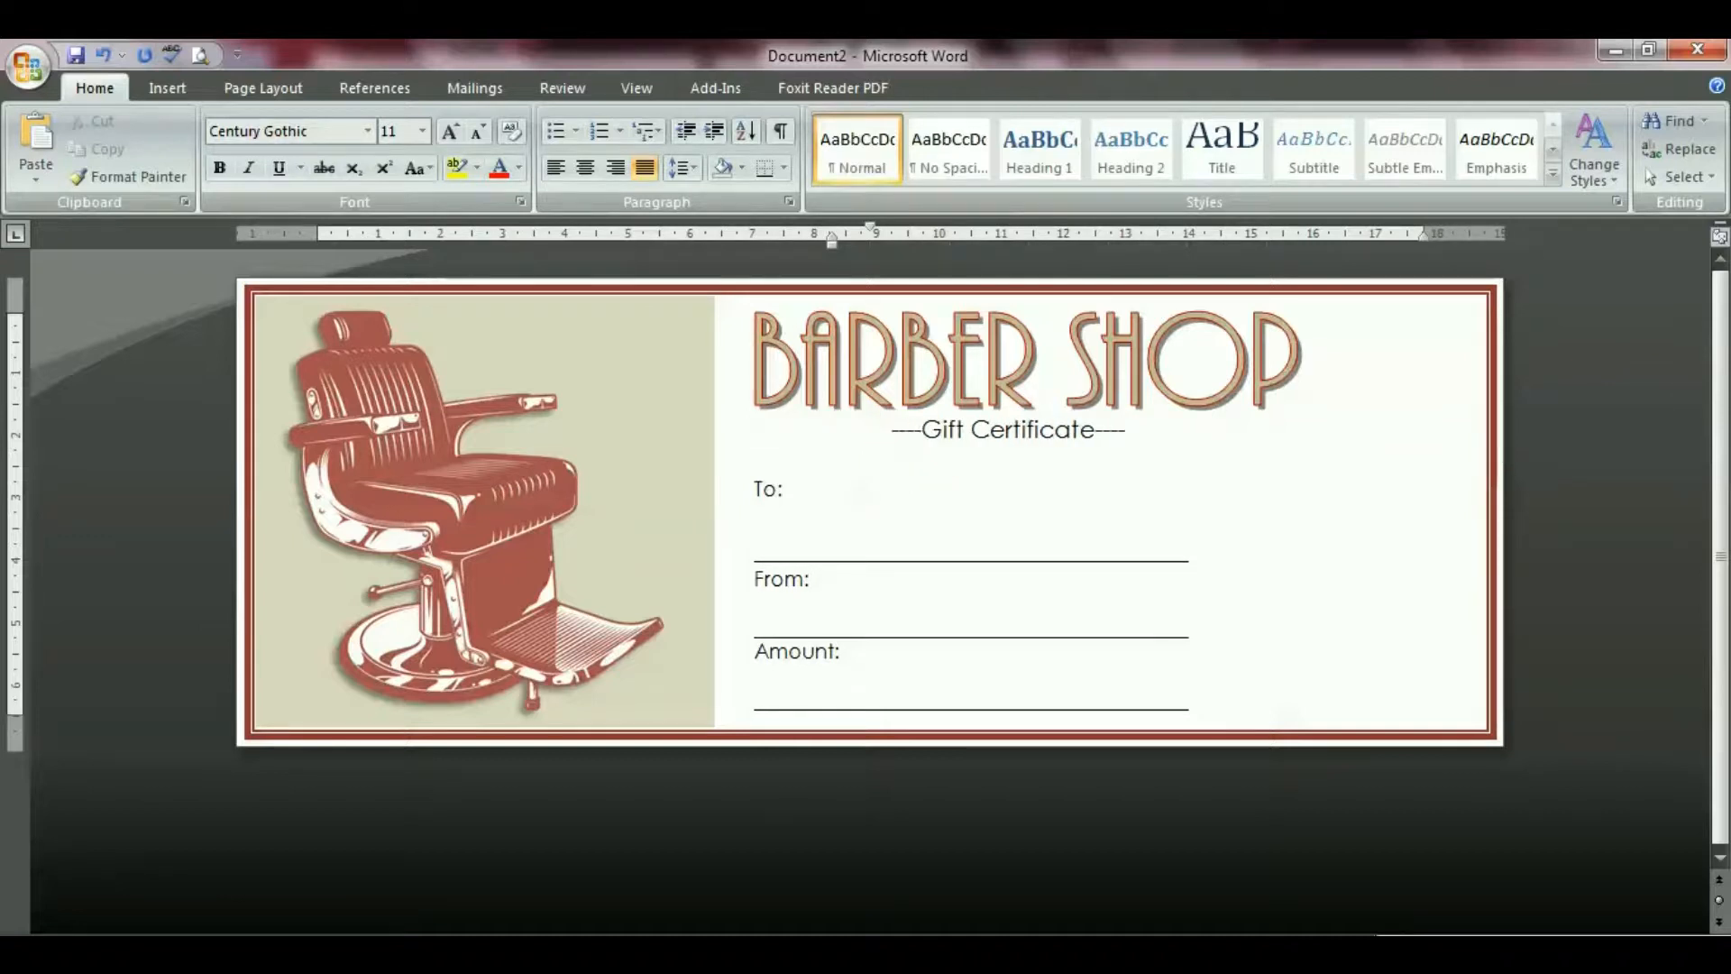
key("BackSpace")
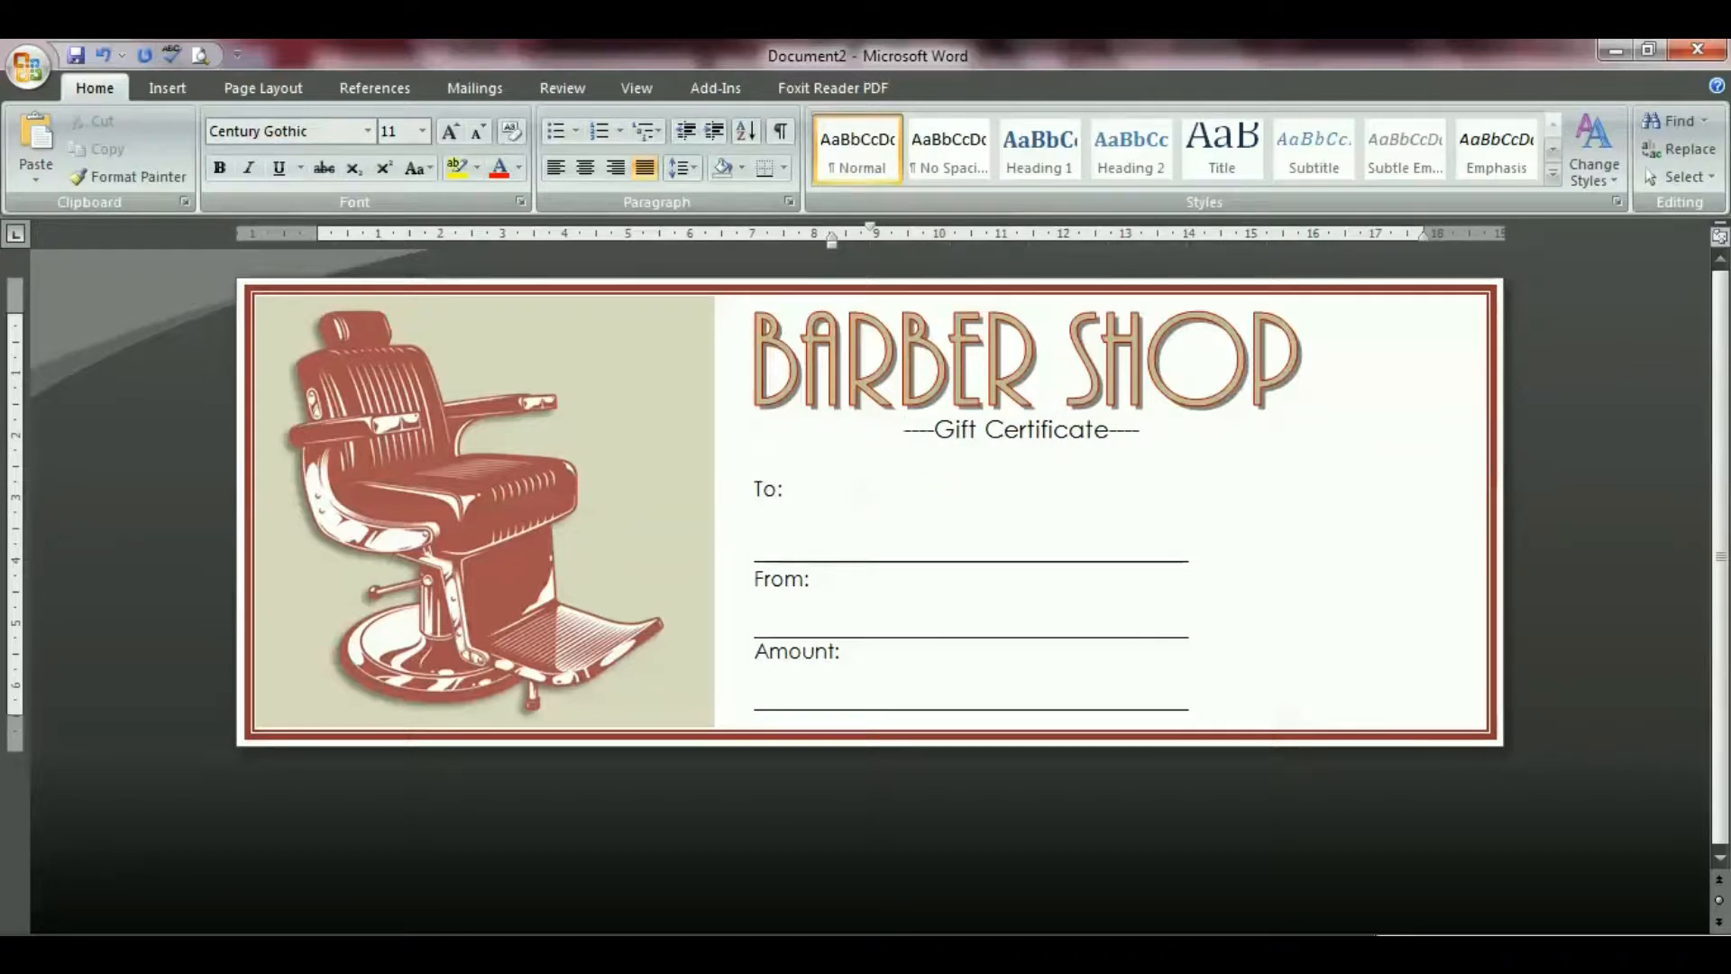
key("BackSpace")
key("BackSpace")
key("BackSpace")
key("BackSpace")
key("BackSpace")
key("BackSpace")
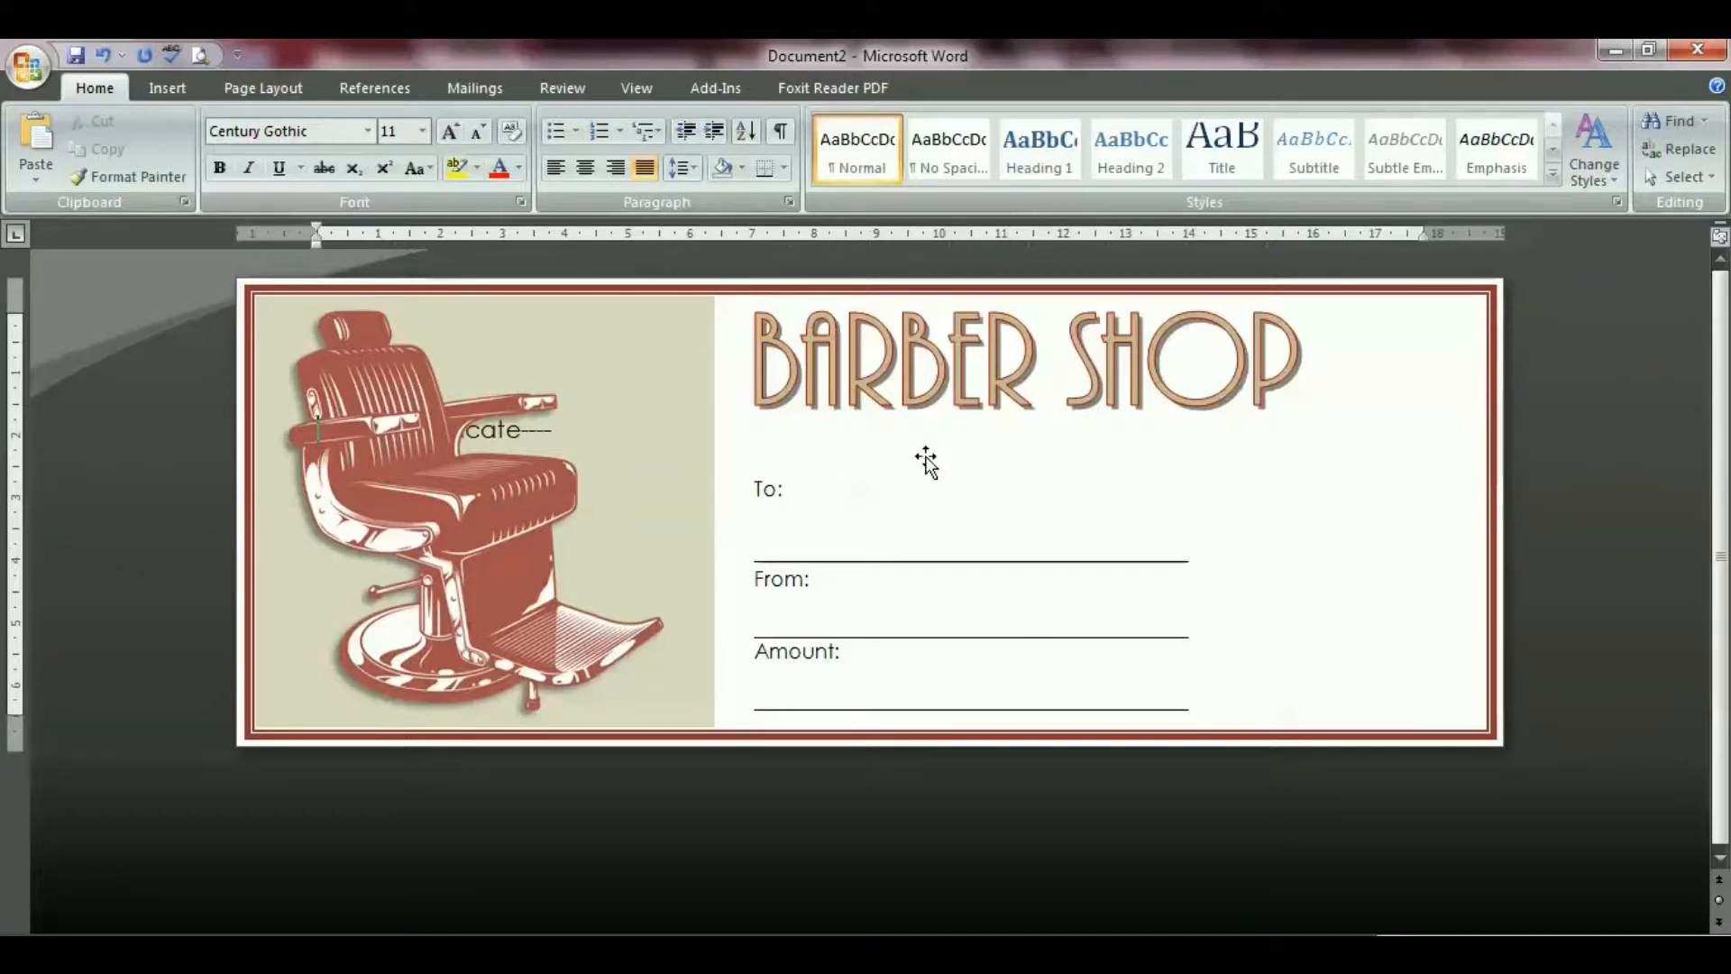
key("ctrl+z")
key("ctrl+z")
key("ctrl+z")
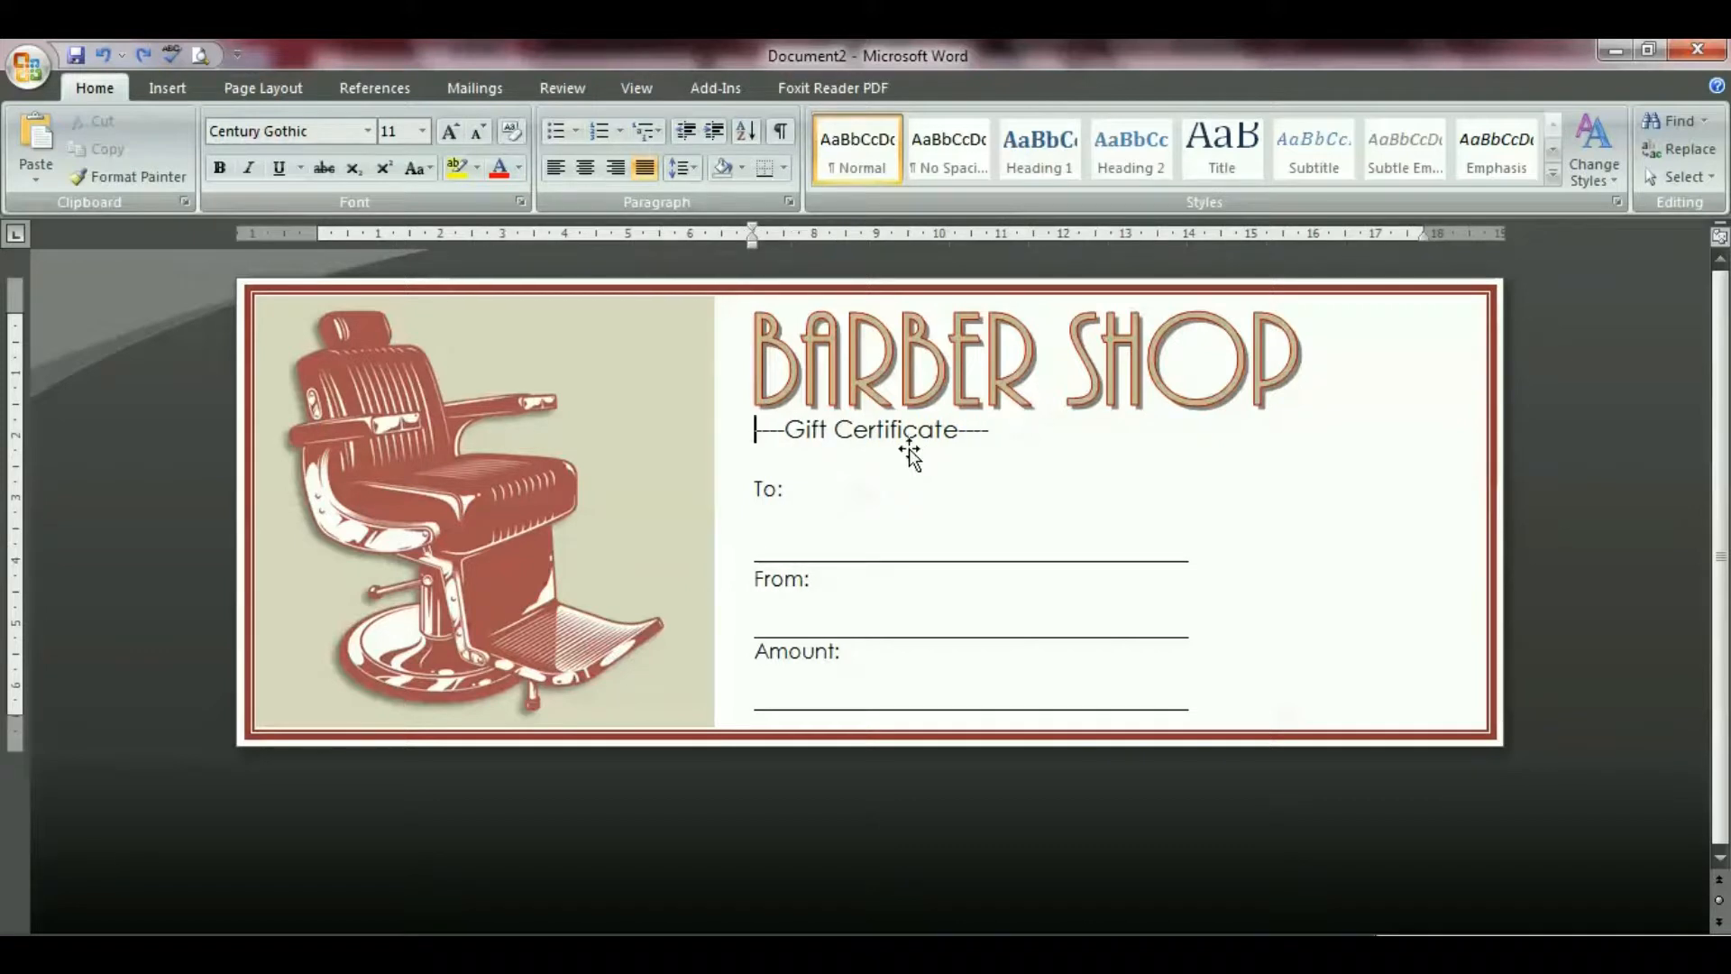
Extend the To and From writing lines with underlined tabs to equal length, slightly past the end of the title.
left_click(1180, 561)
key("Tab")
key("Tab")
key("Tab")
key("Tab")
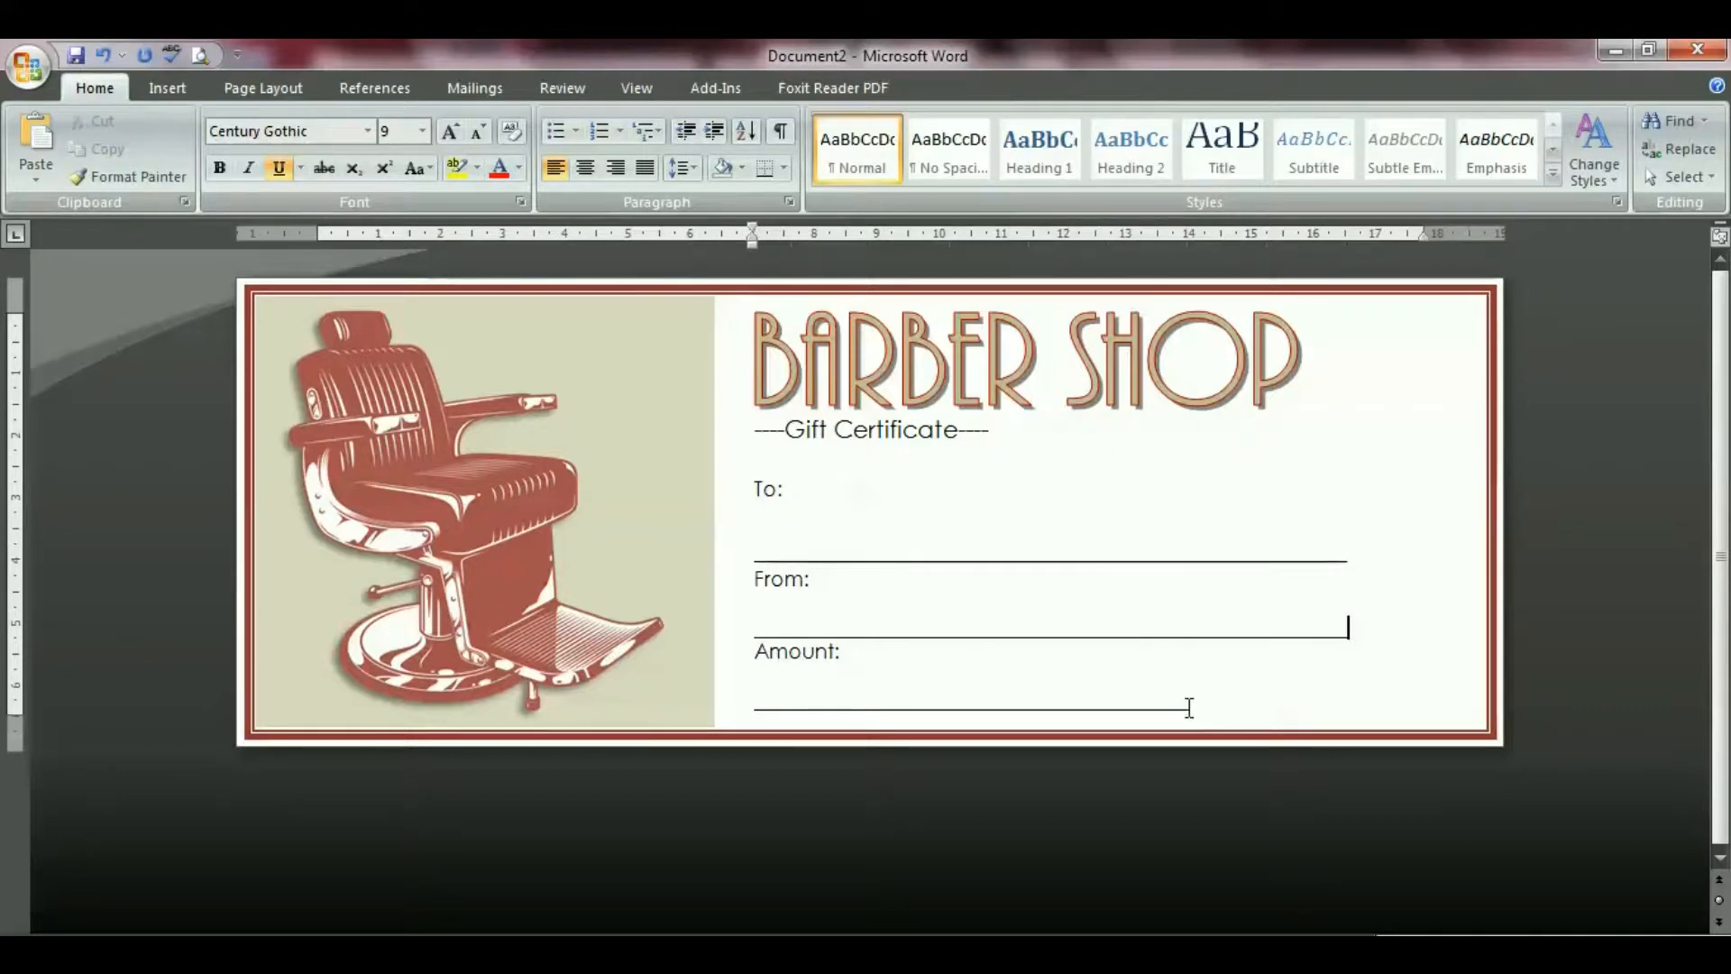
key("Return")
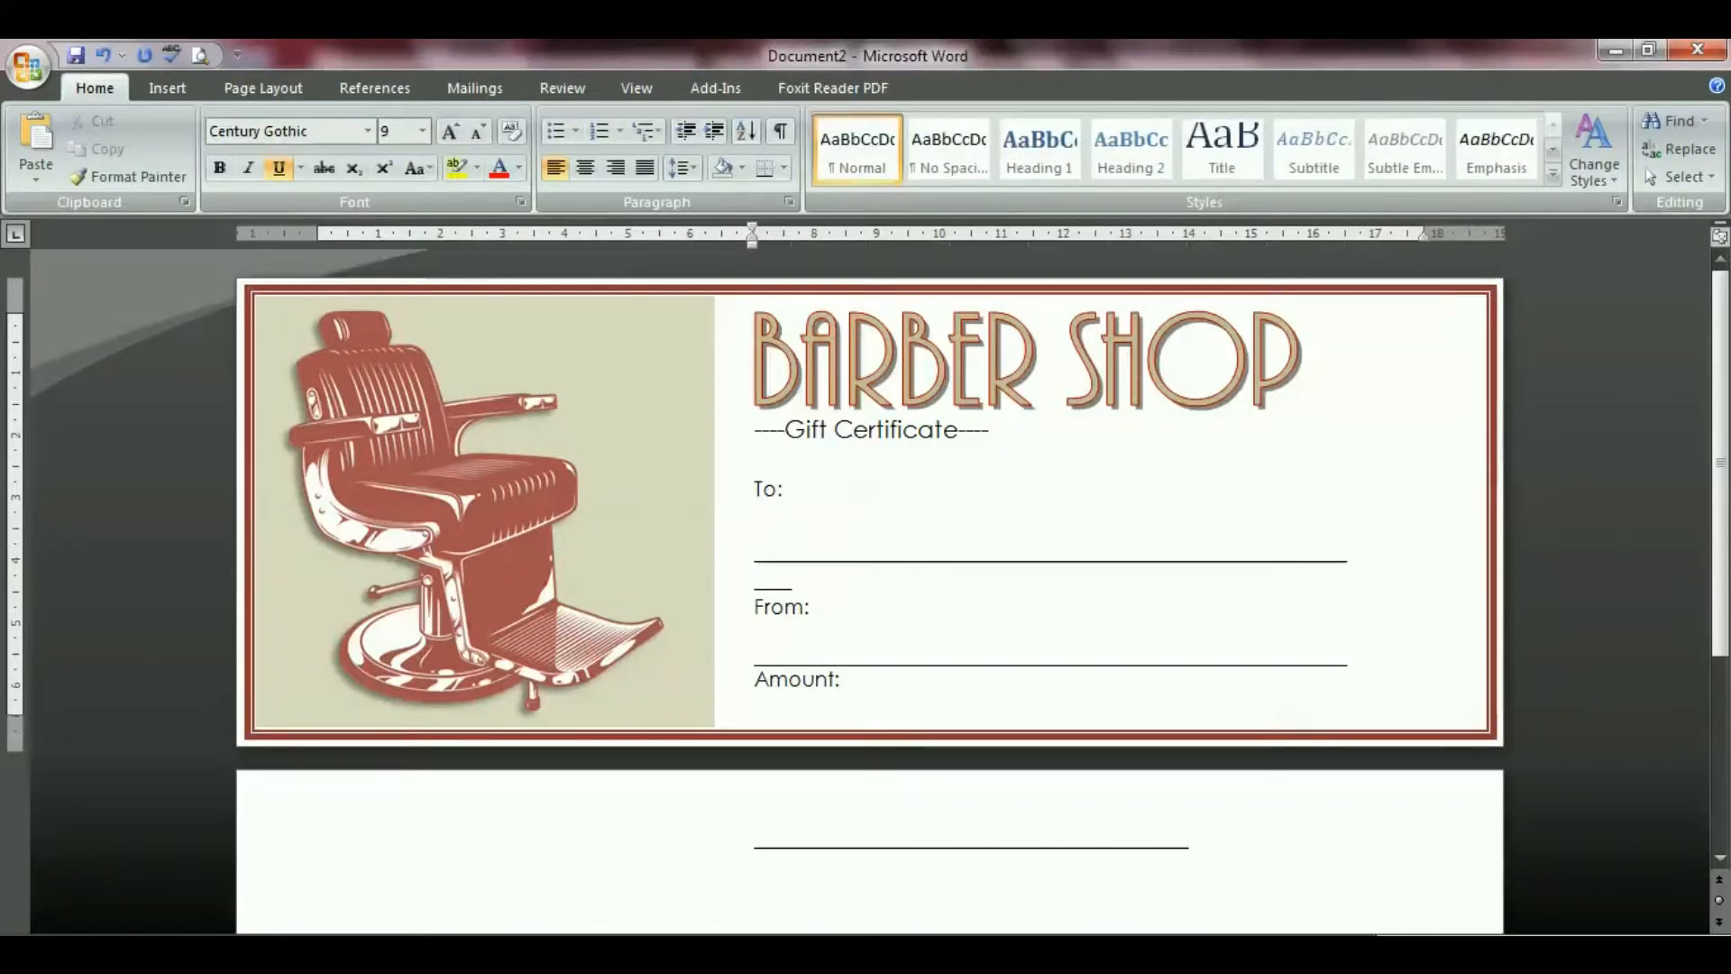
key("BackSpace")
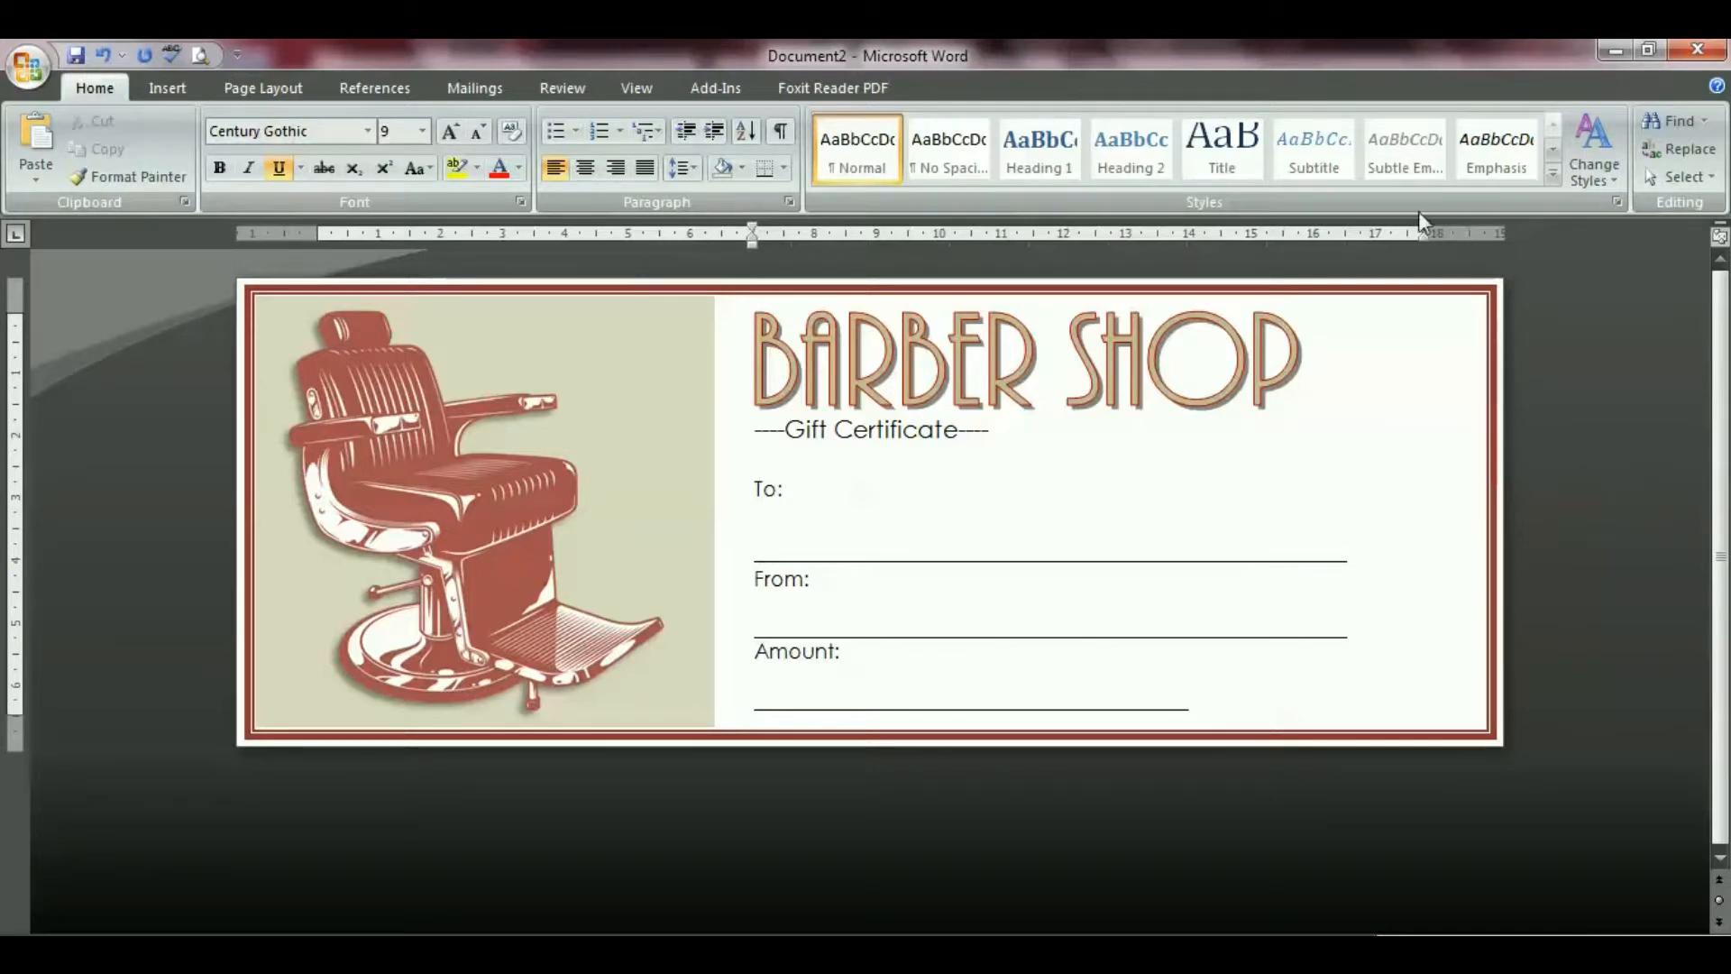
Inspect the certificate in print preview at 100% and a closer zoom, and return to editing.
left_click(200, 55)
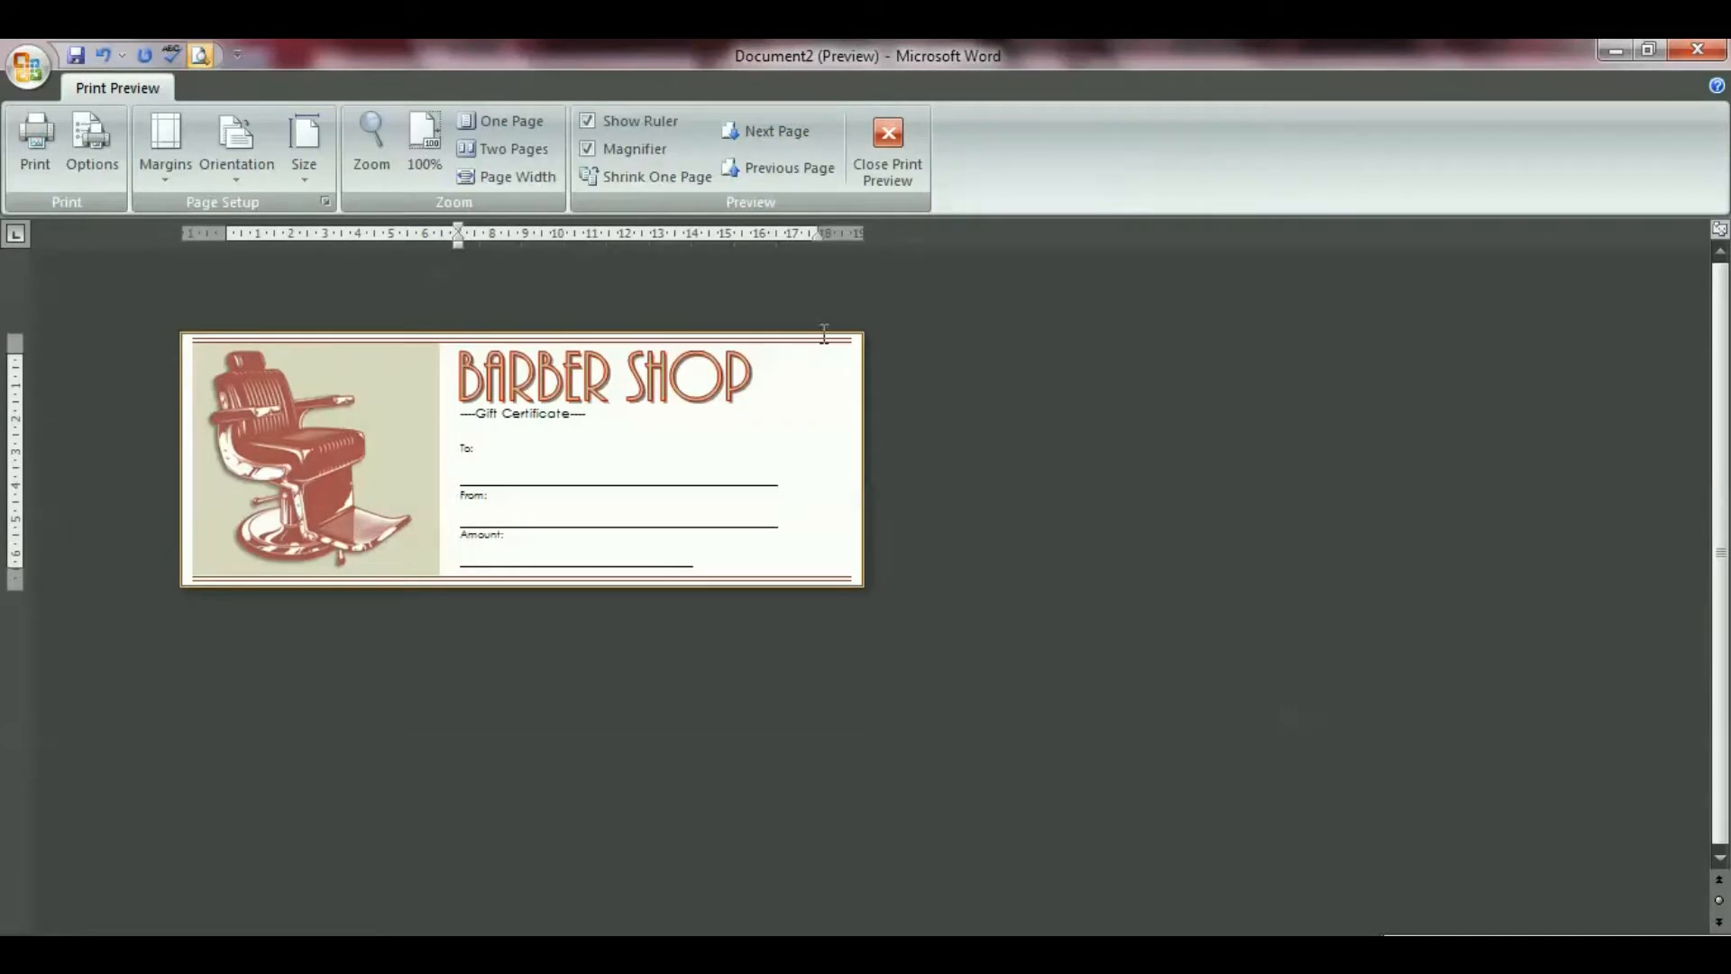
left_click(423, 144)
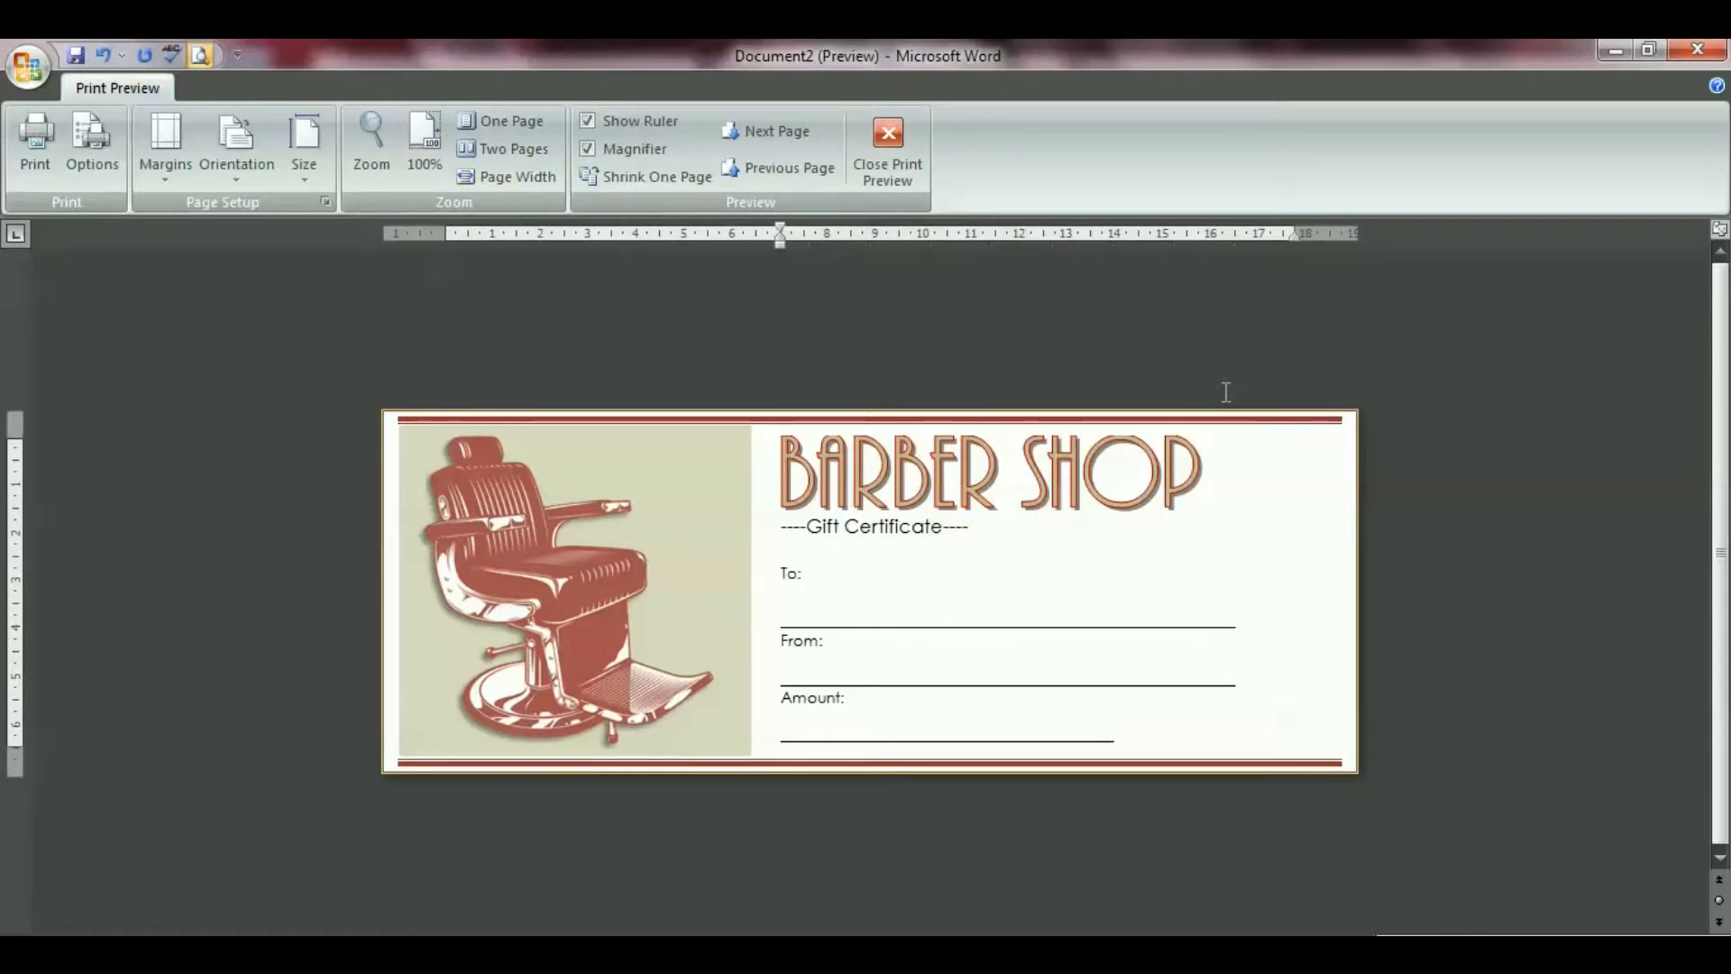
left_click(387, 173)
left_click(1037, 675)
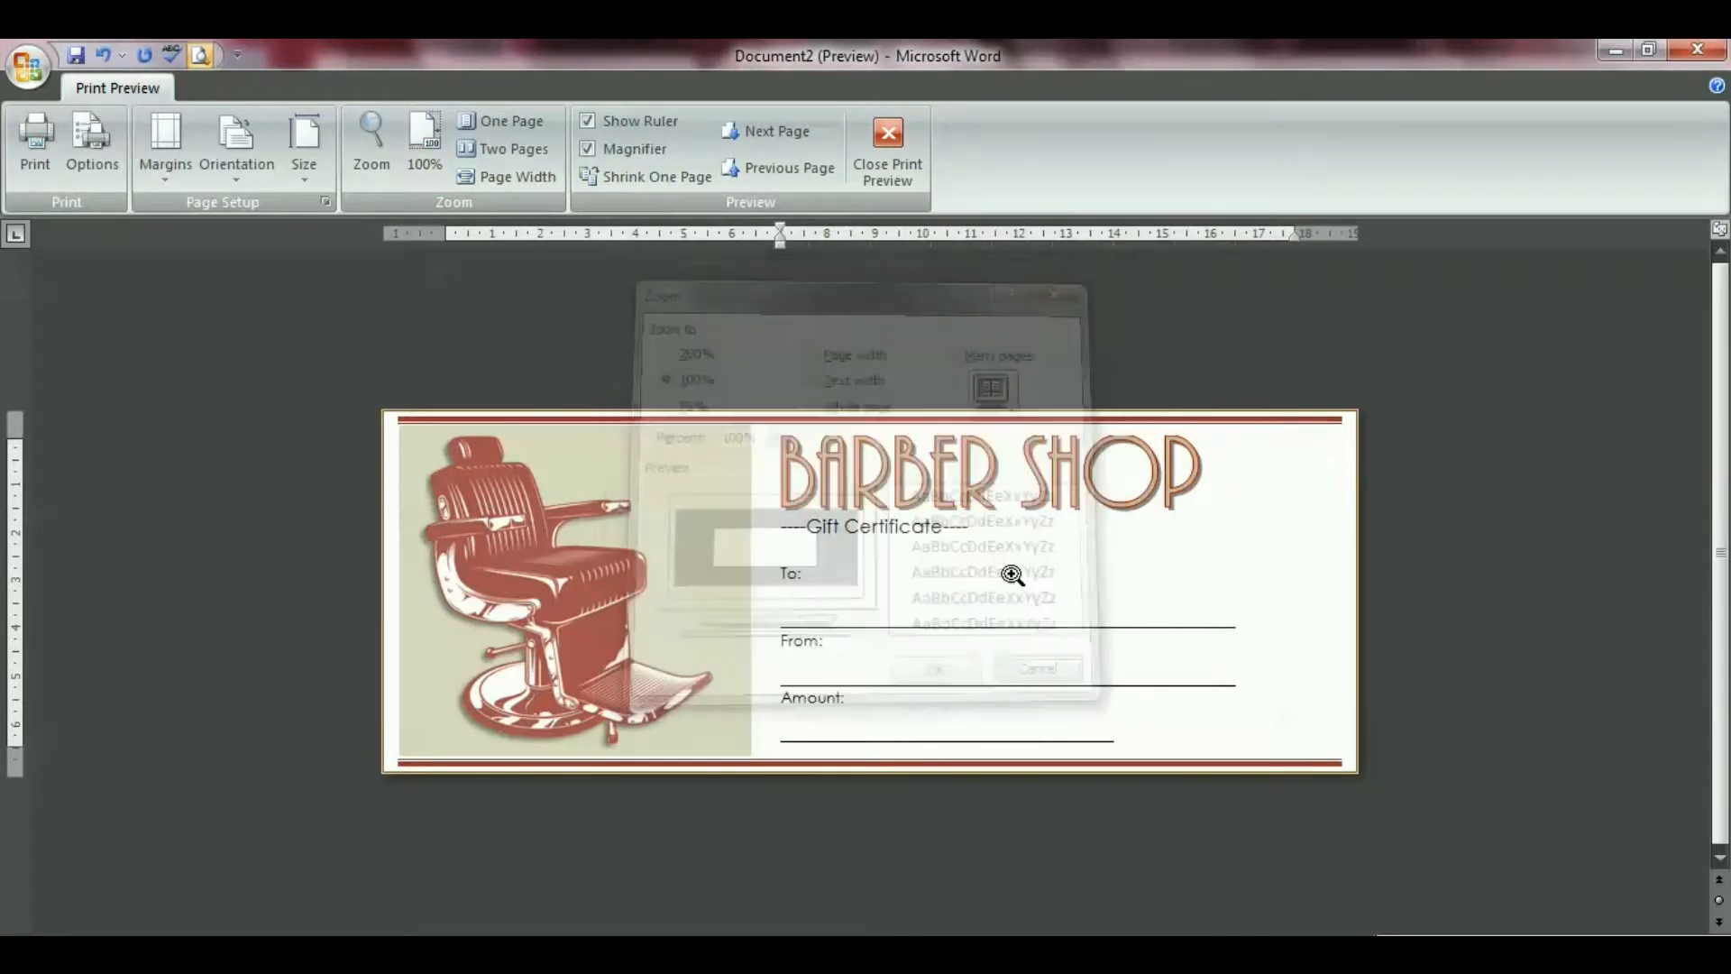
left_click(1001, 531)
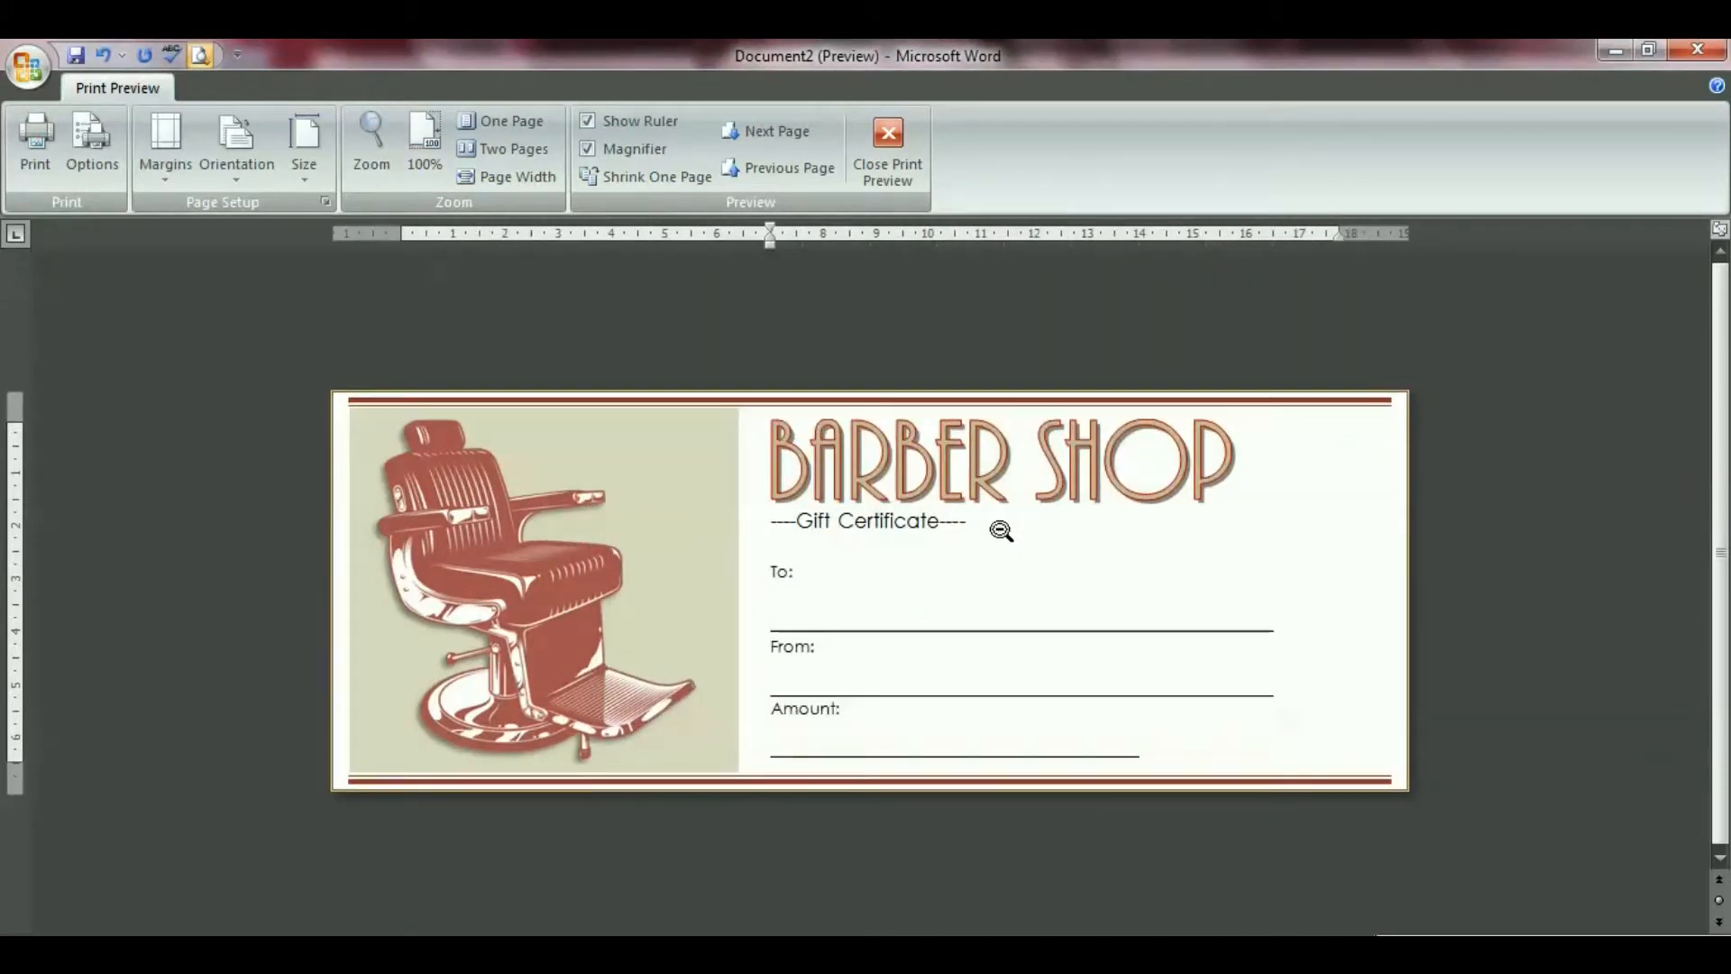
left_click(891, 163)
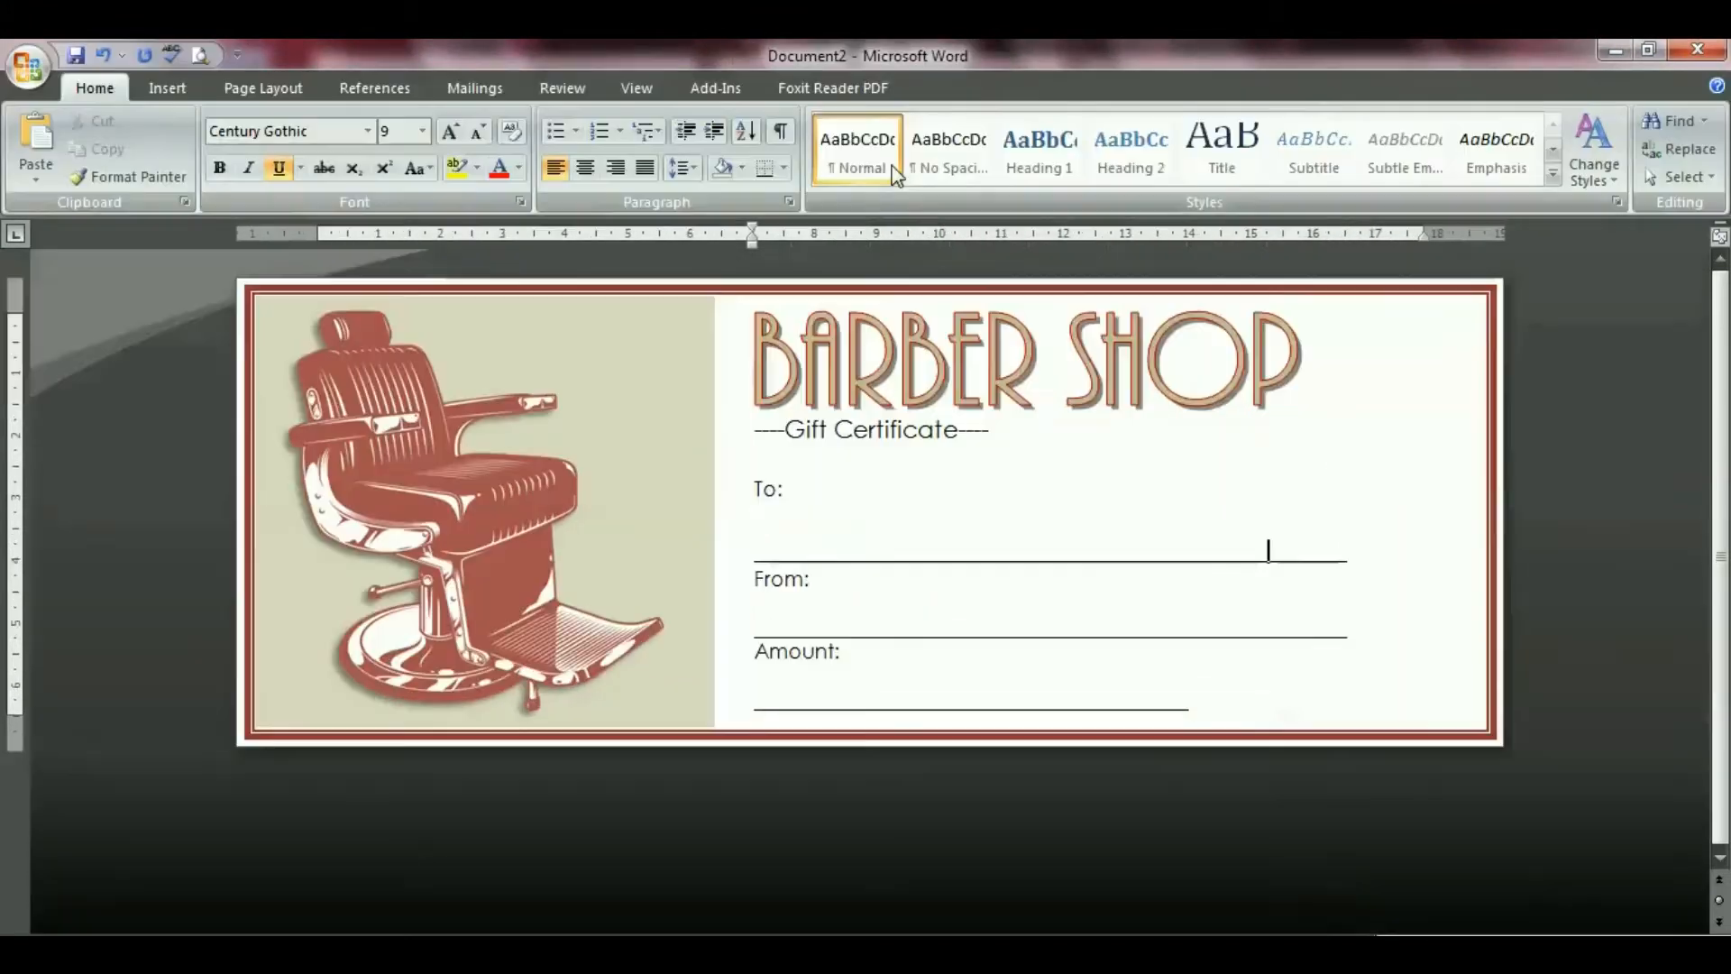
Inset the side edges of the page border and shift the tan rectangle, barber chair and text inward to match.
left_click(251, 421)
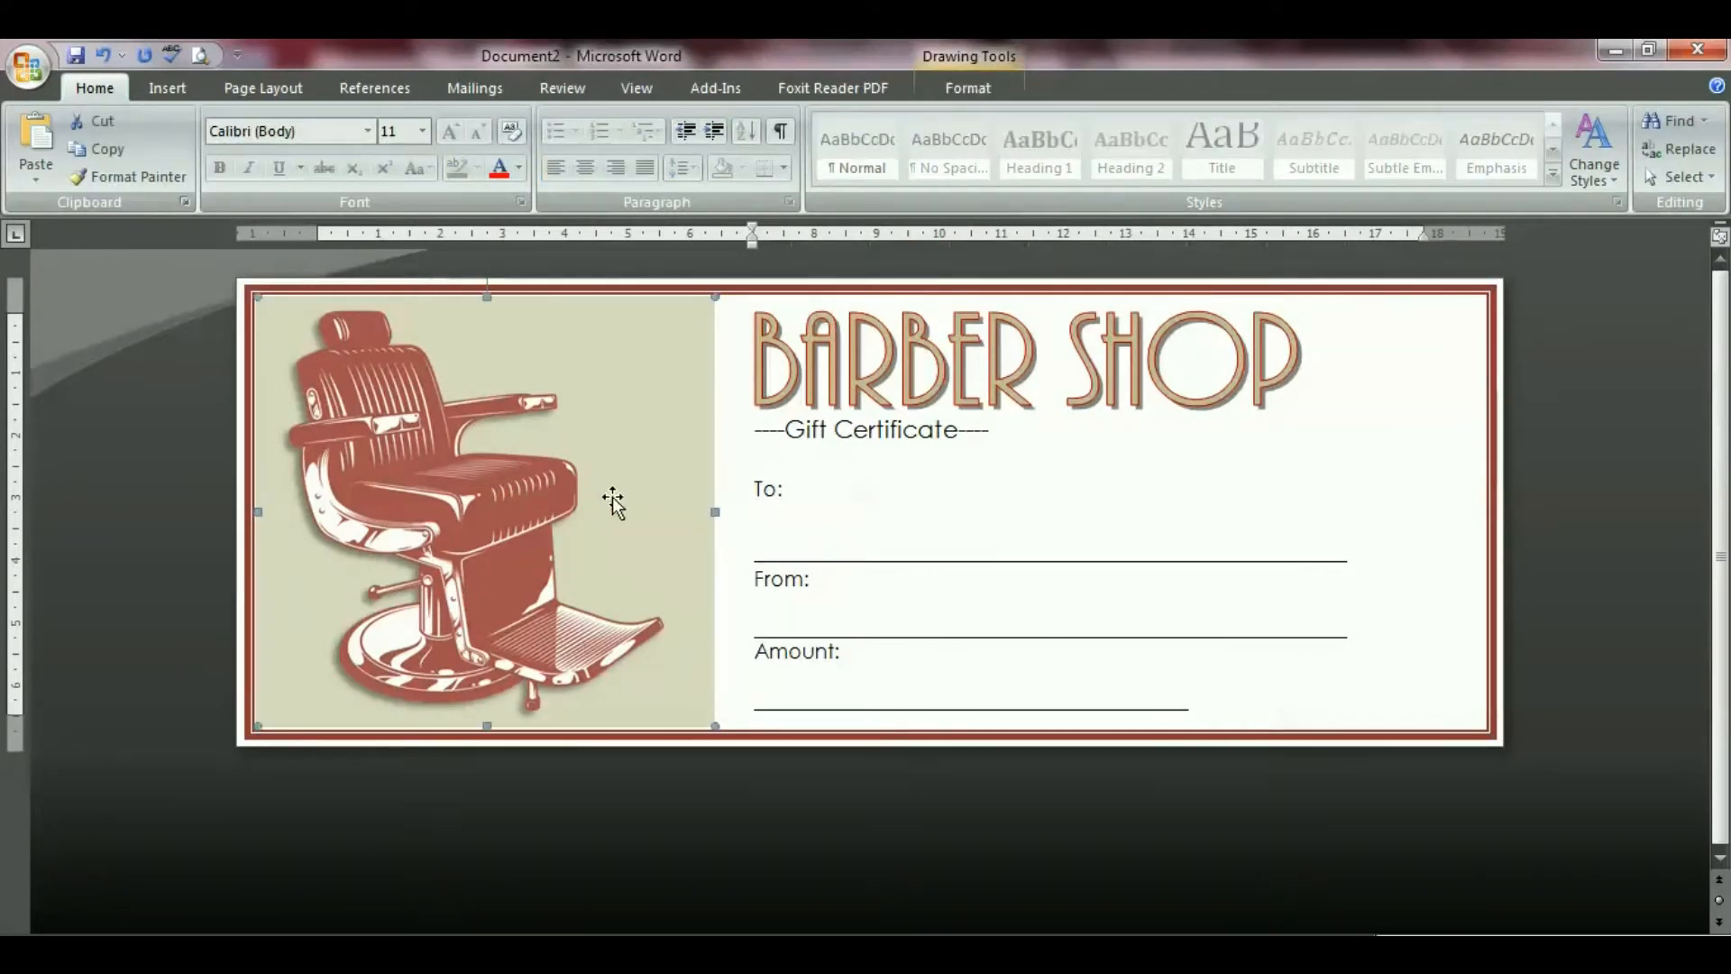
left_click(550, 489)
left_click(684, 484)
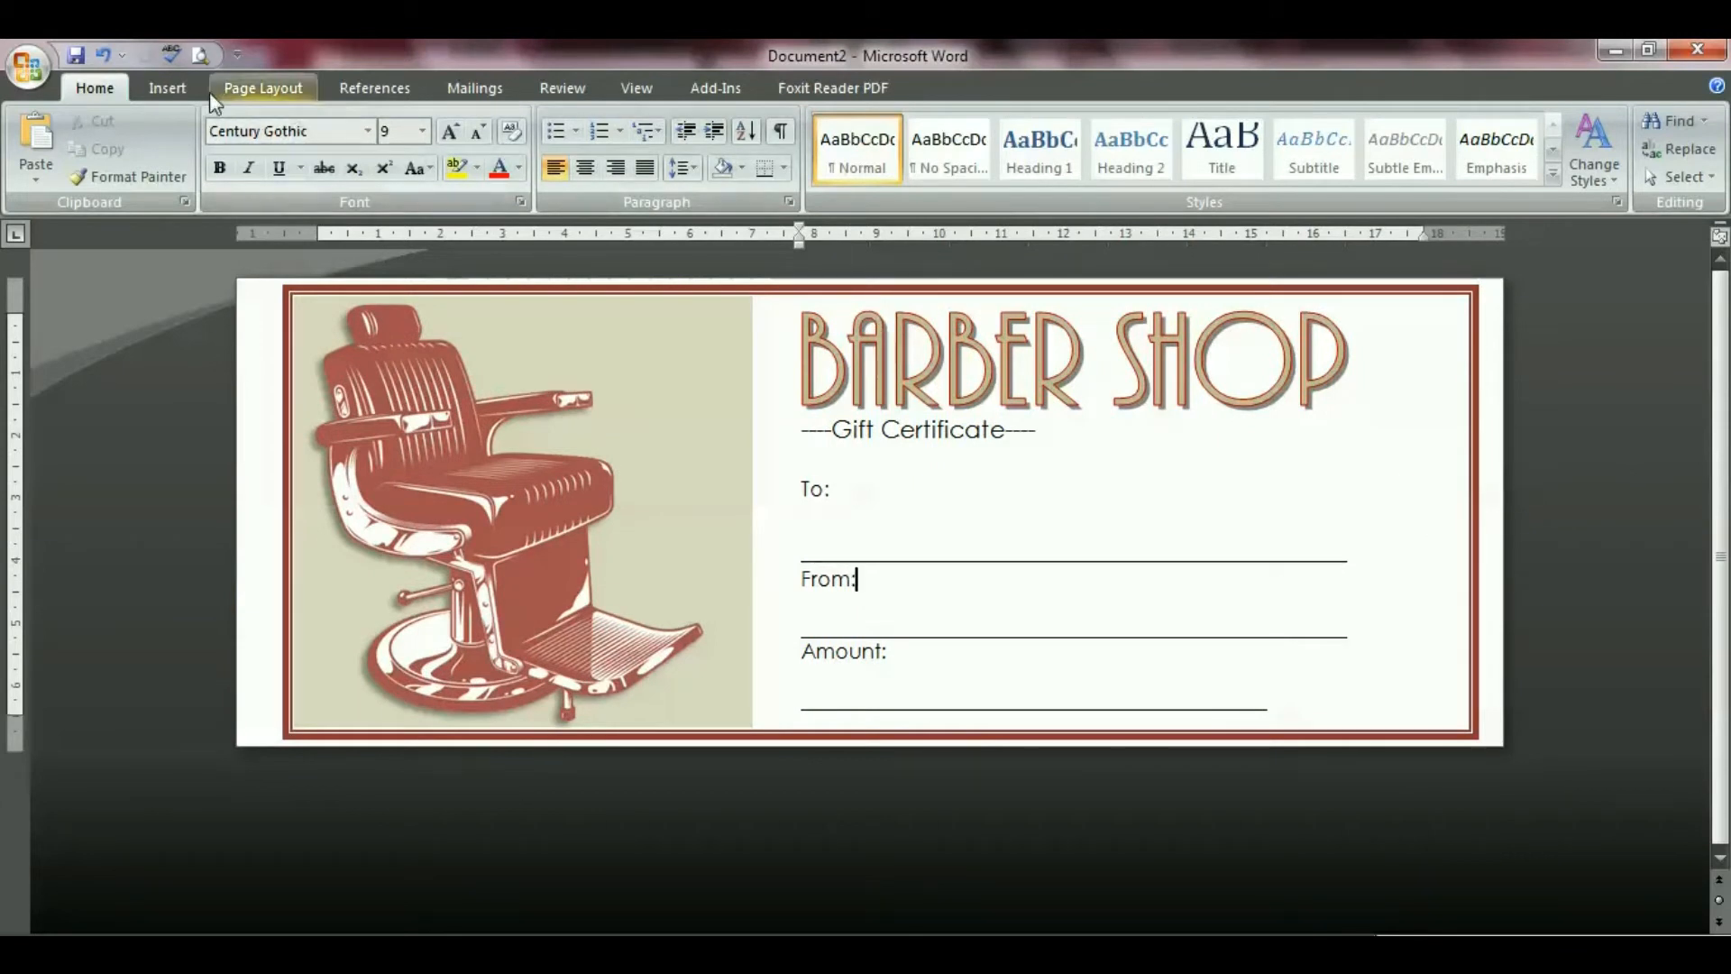
Open the print preview to check the side edges of the certificate's border.
left_click(197, 63)
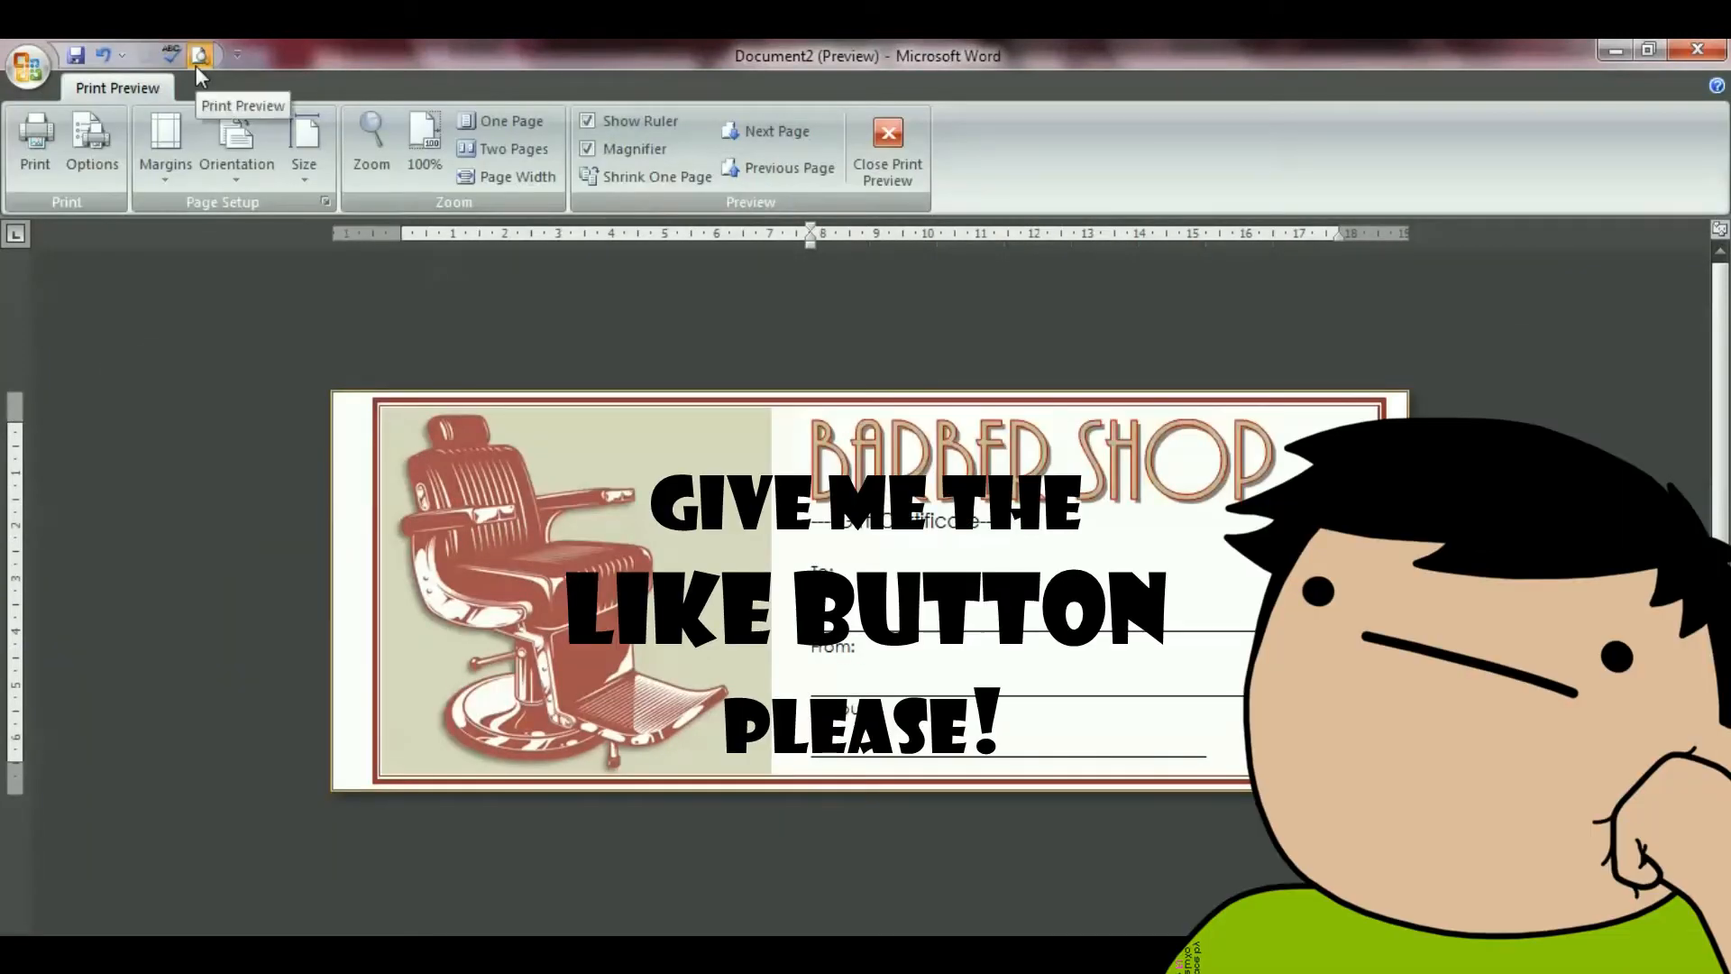